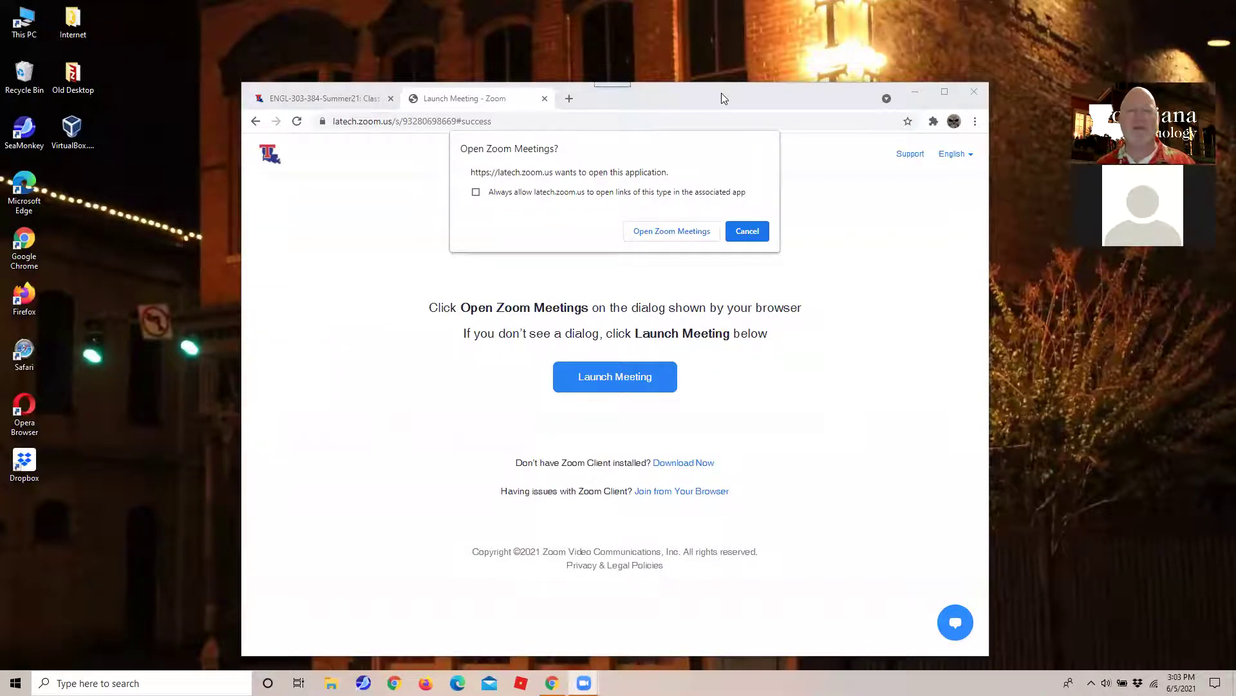
Move the Chrome window up and to the right.
{"action": "left_click_drag", "start_coordinate": [721, 97], "coordinate": [750, 67]}
In a new tab, run a Google search for the instructor's username.
{"action": "left_click", "coordinate": [598, 67]}
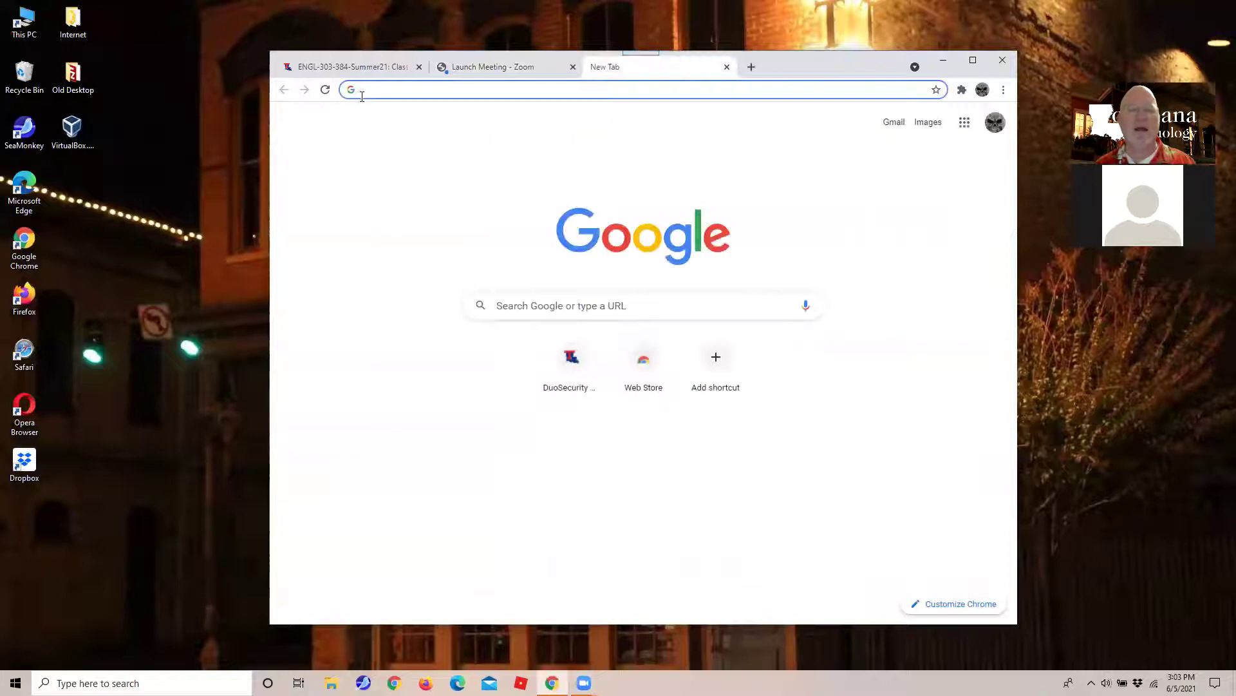
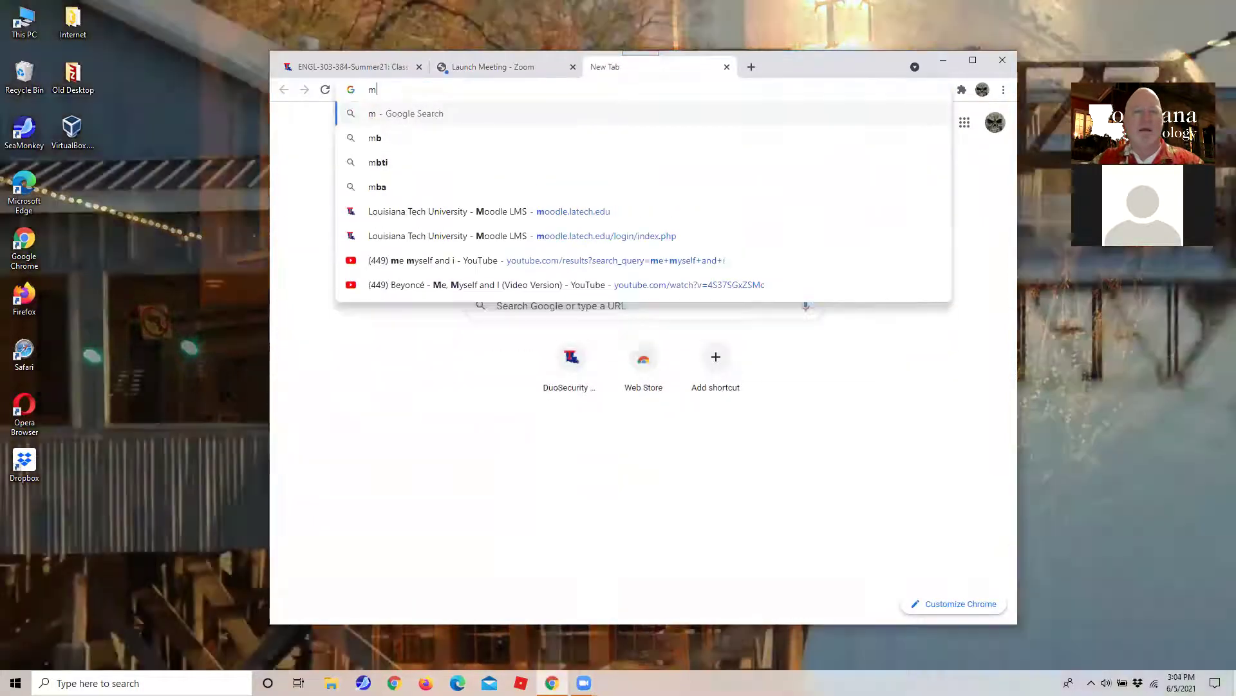
{"action": "key", "text": "BackSpace"}
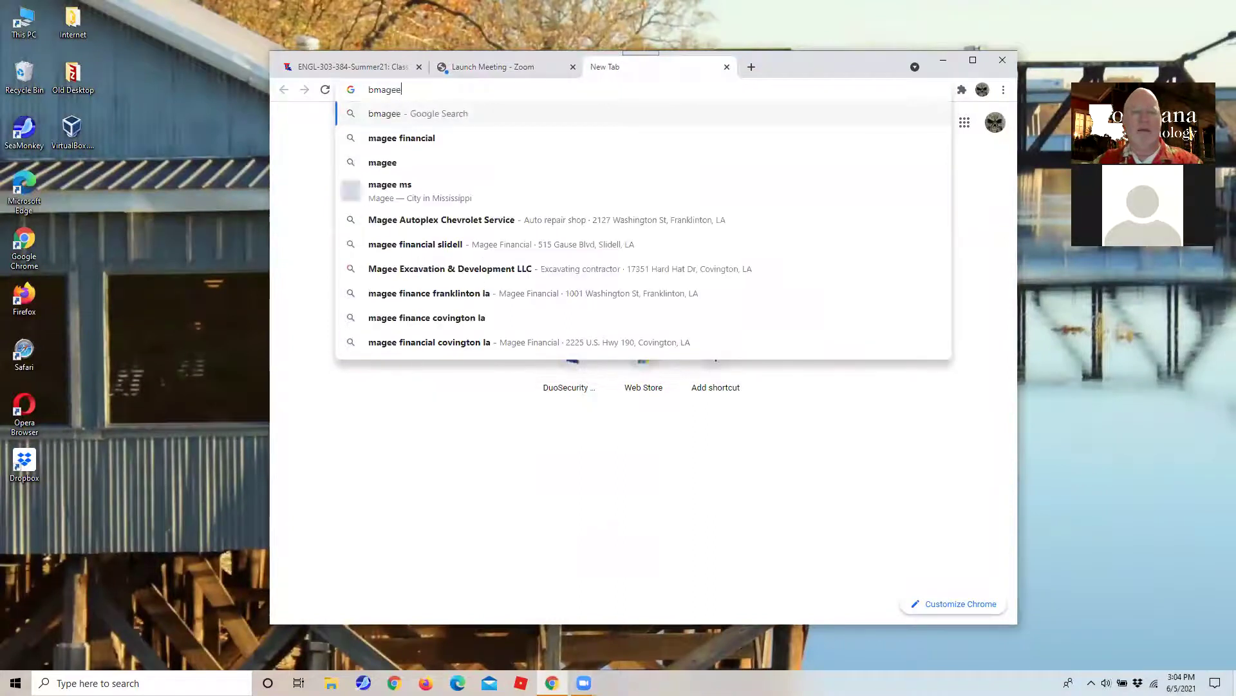
{"action": "key", "text": "Return"}
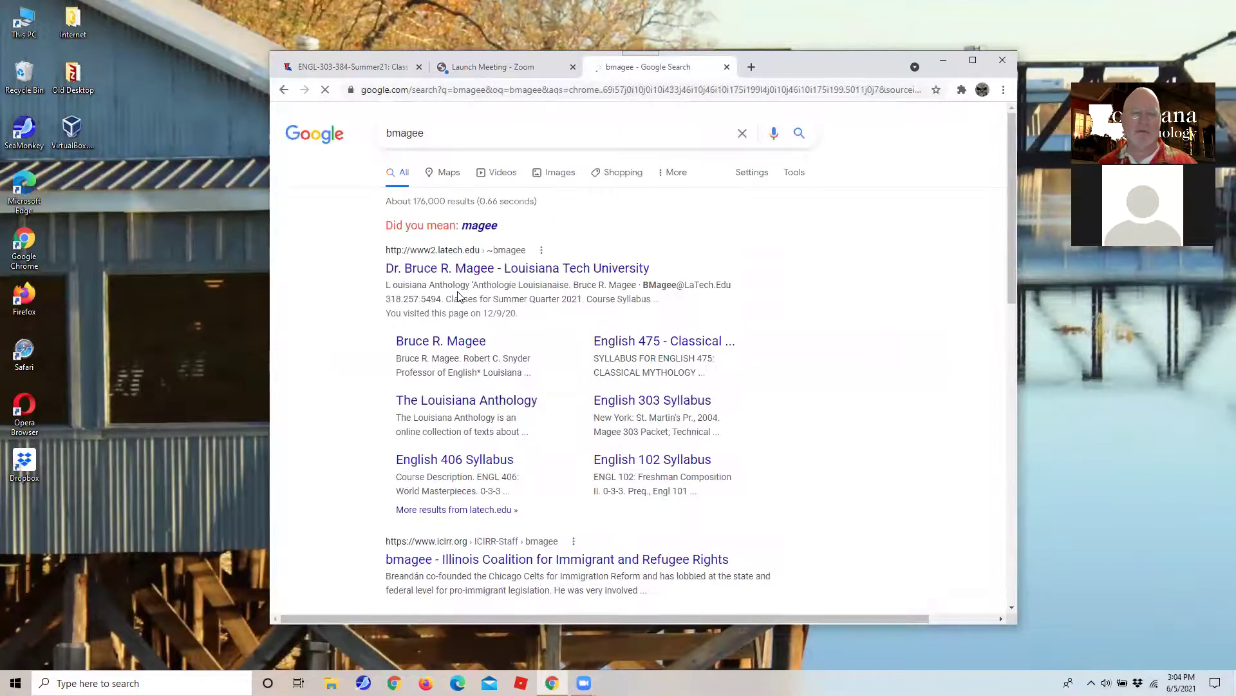
Open the instructor's latech.edu home page, then English 303's Syllabus page.
{"action": "left_click", "coordinate": [446, 272]}
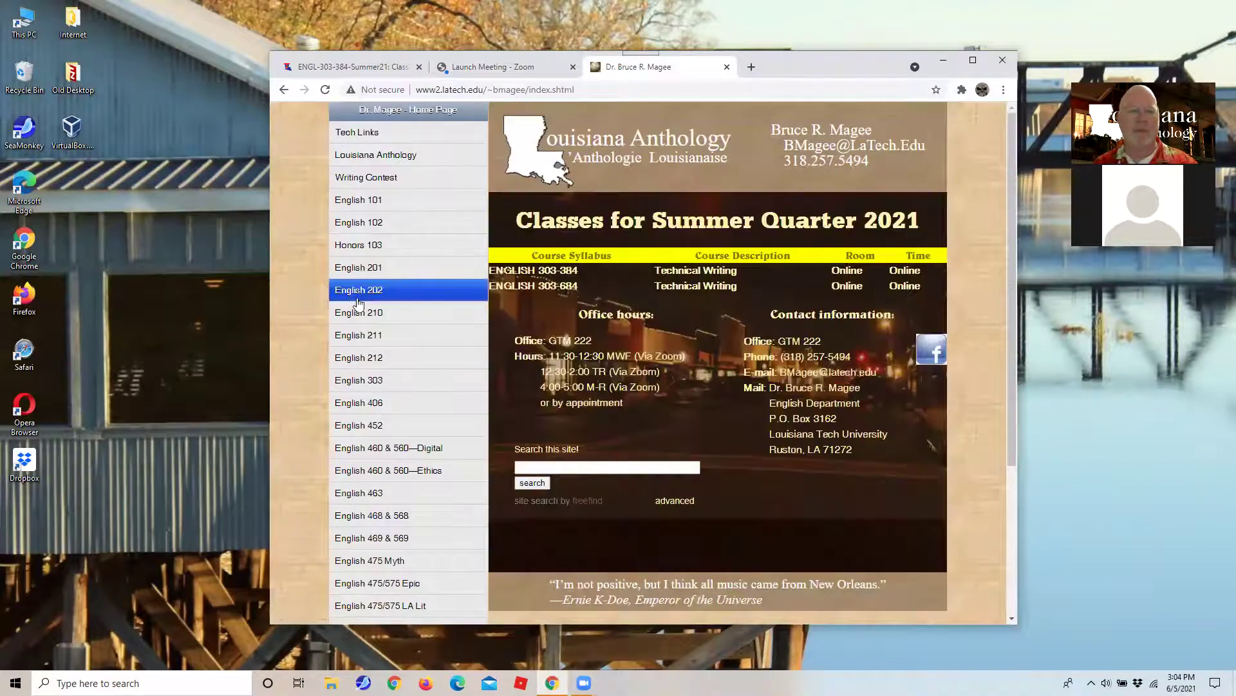
{"action": "left_click", "coordinate": [345, 384]}
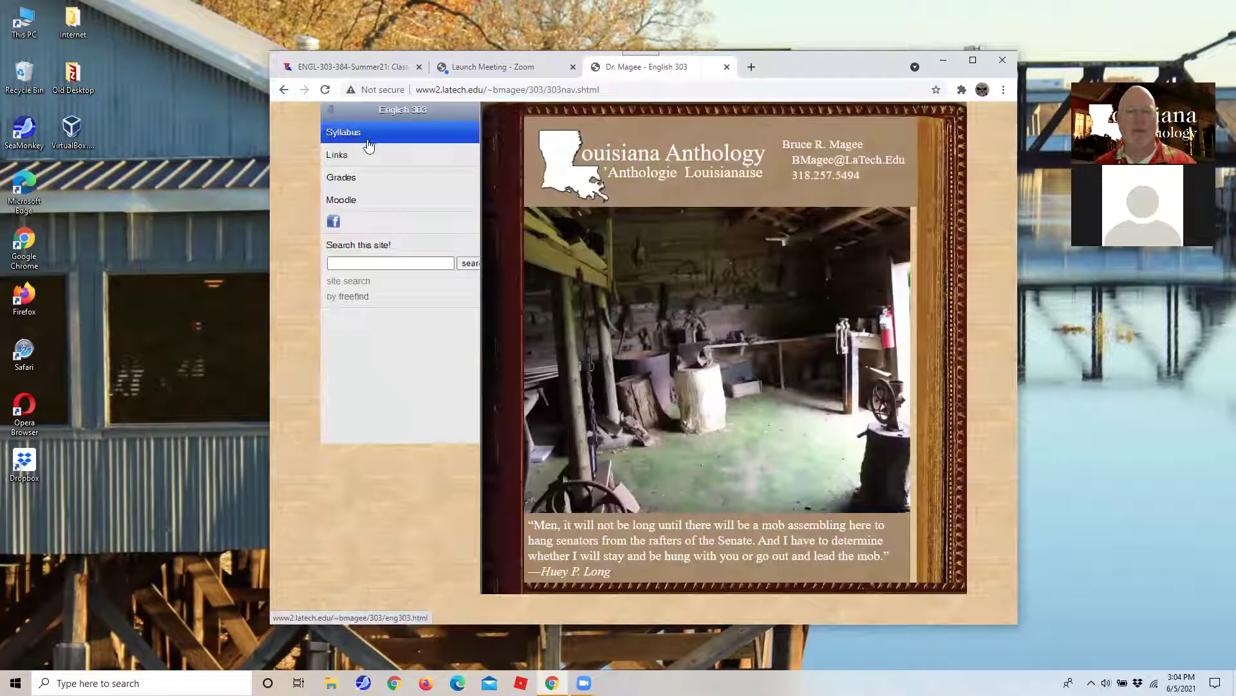
{"action": "left_click", "coordinate": [341, 140]}
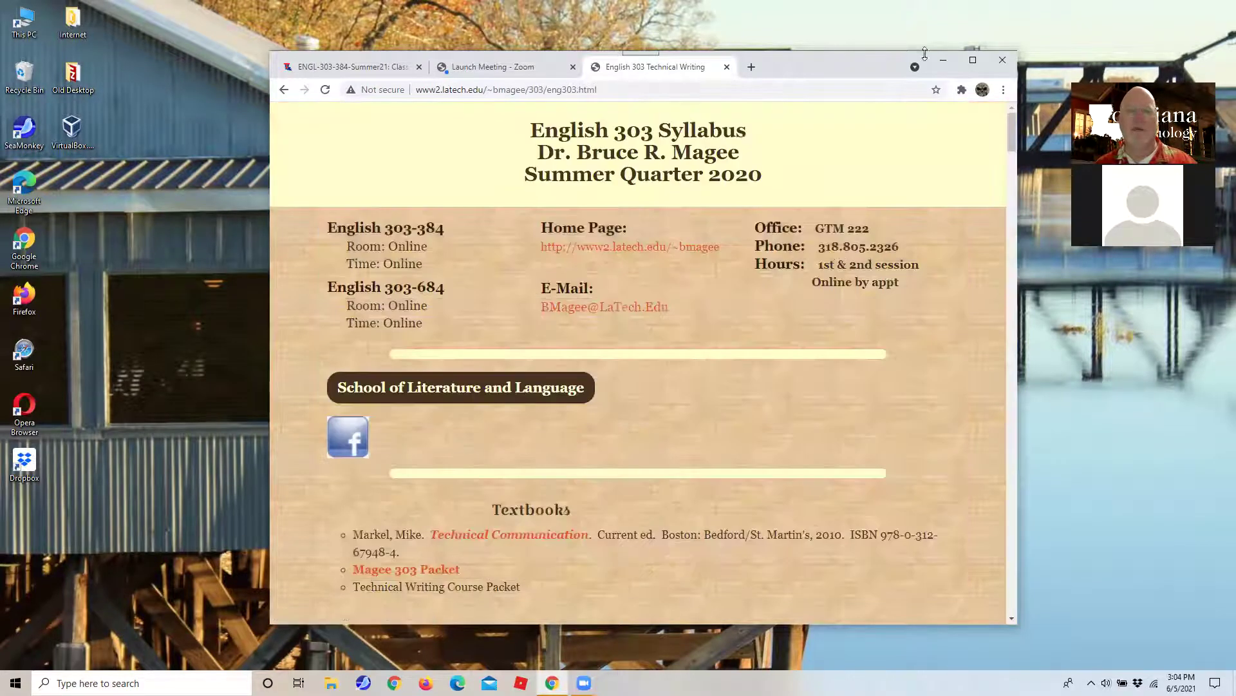
Maximize the window, zoom the syllabus to 110%, and turn on the screen magnifier.
{"action": "left_click", "coordinate": [973, 60]}
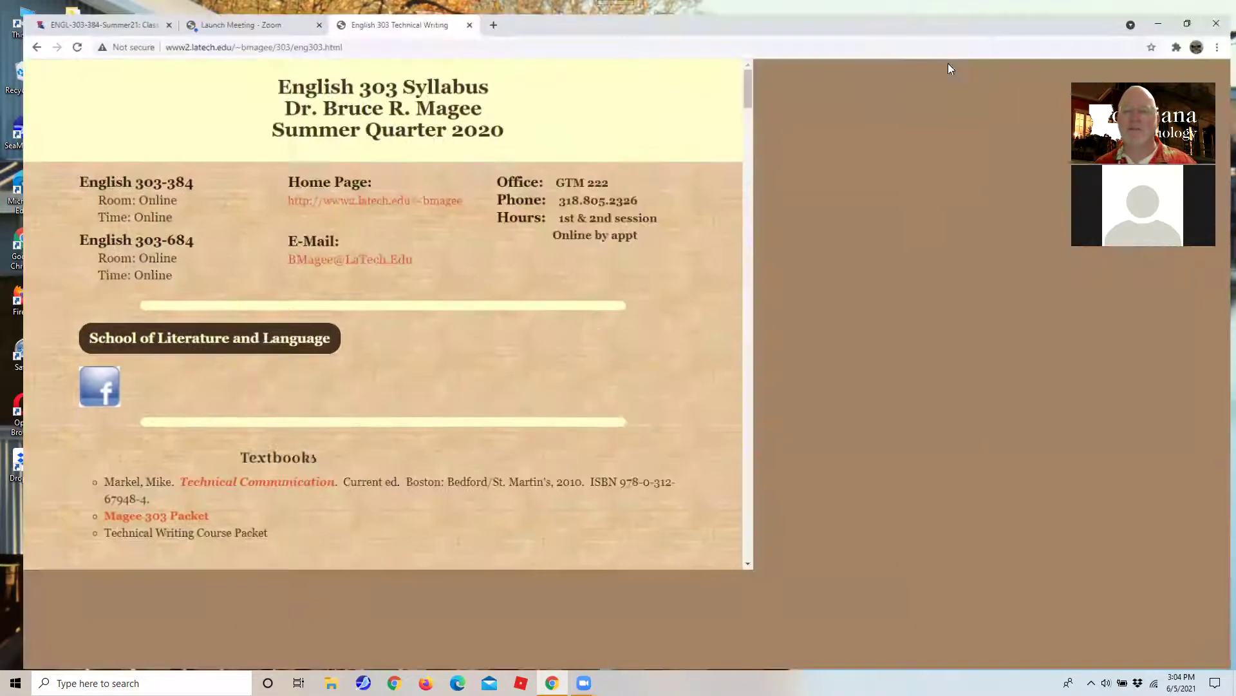
{"action": "scroll", "coordinate": [869, 103], "scroll_direction": "down", "scroll_amount": 2}
{"action": "scroll", "coordinate": [855, 126], "scroll_direction": "down", "scroll_amount": 2}
{"action": "scroll", "coordinate": [1218, 91], "scroll_direction": "up", "scroll_amount": 1}
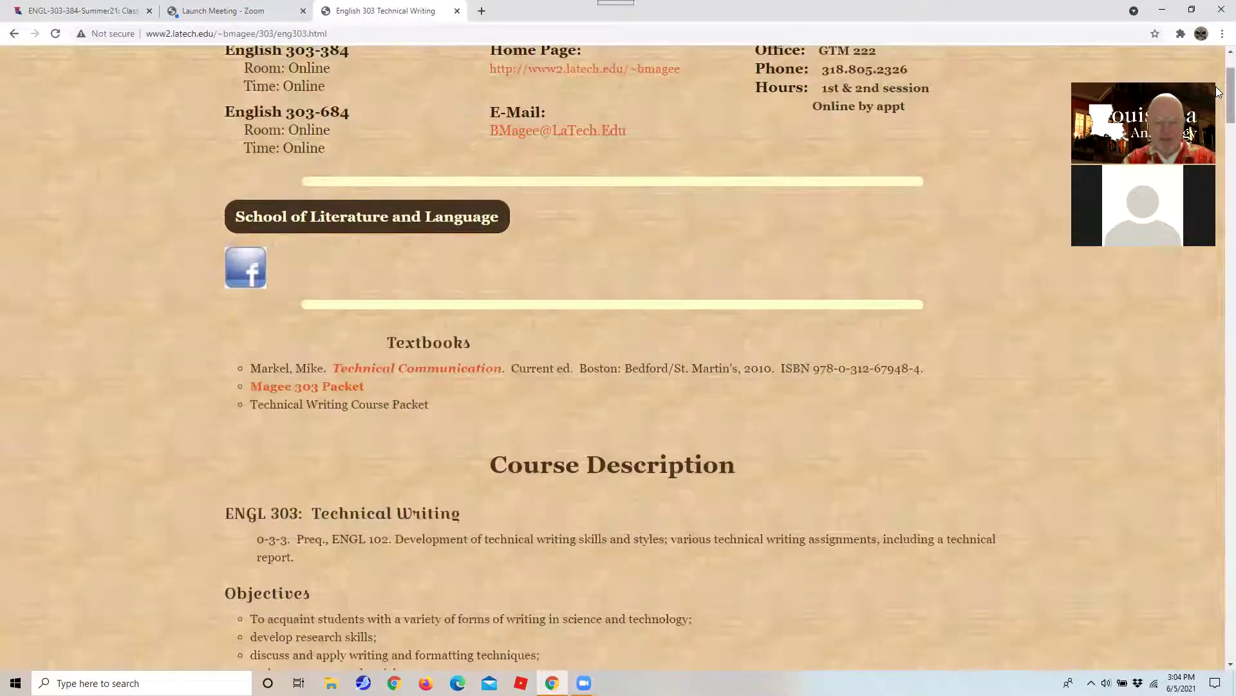
{"action": "key", "text": "ctrl+plus"}
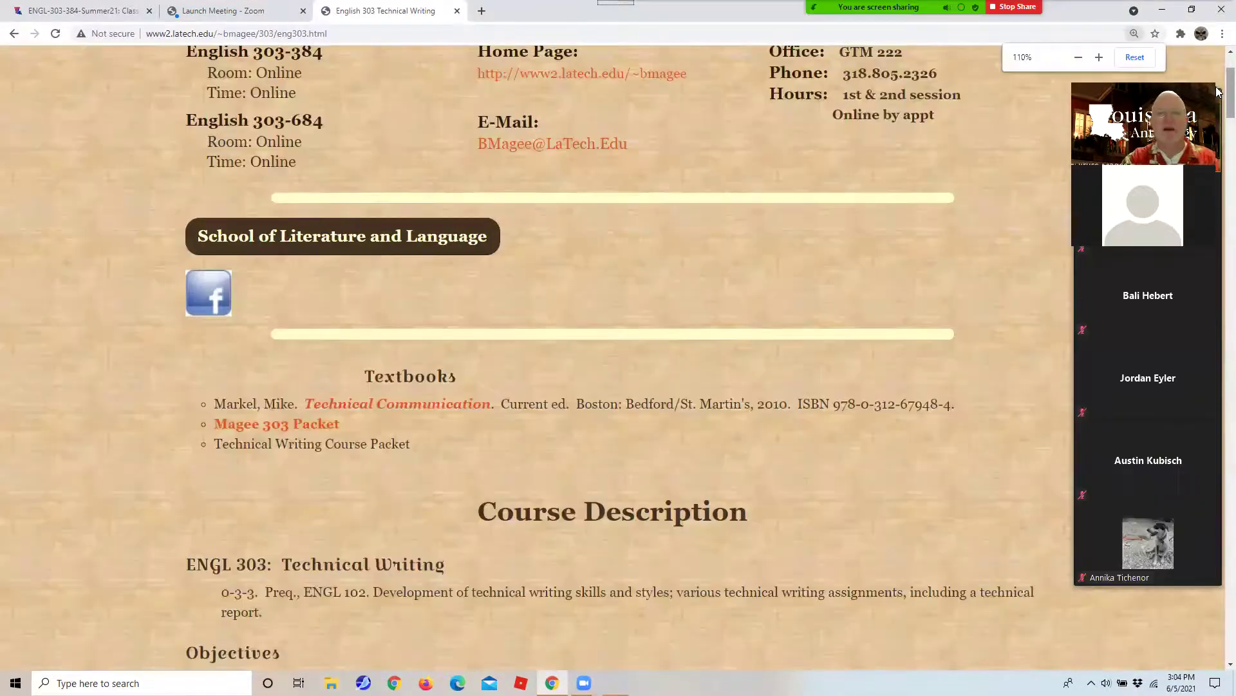
{"action": "key", "text": "super+plus"}
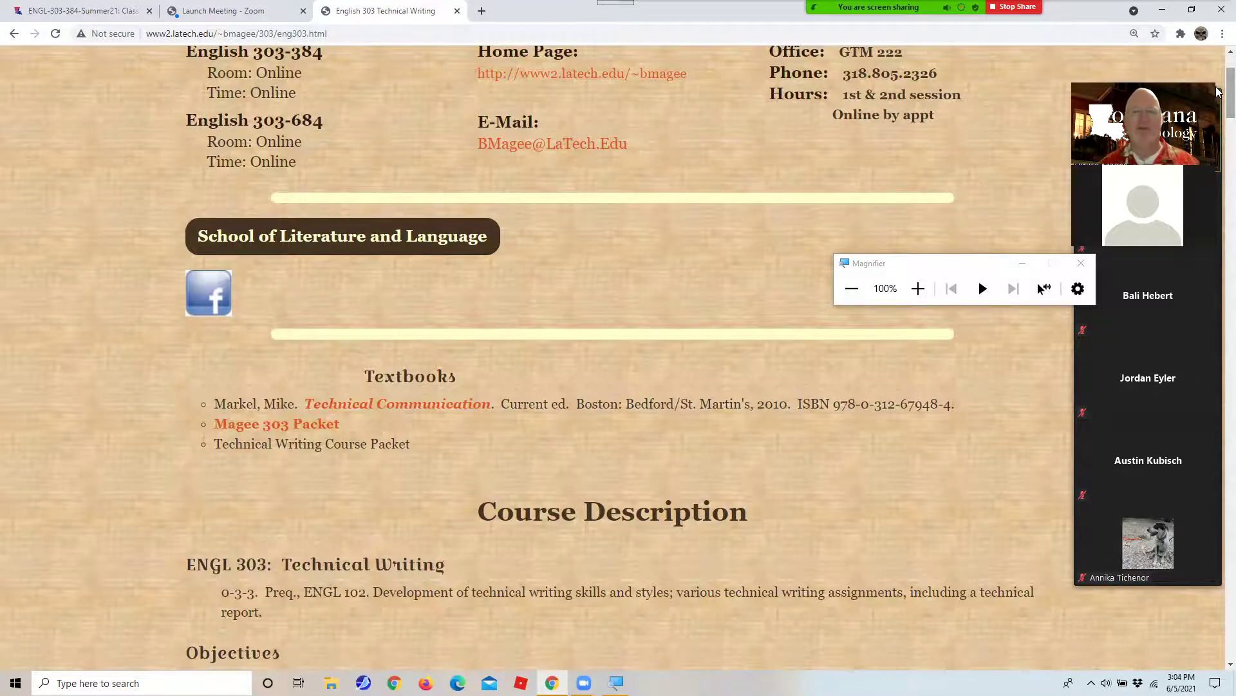
{"action": "scroll", "coordinate": [1218, 92], "scroll_direction": "up", "scroll_amount": 2}
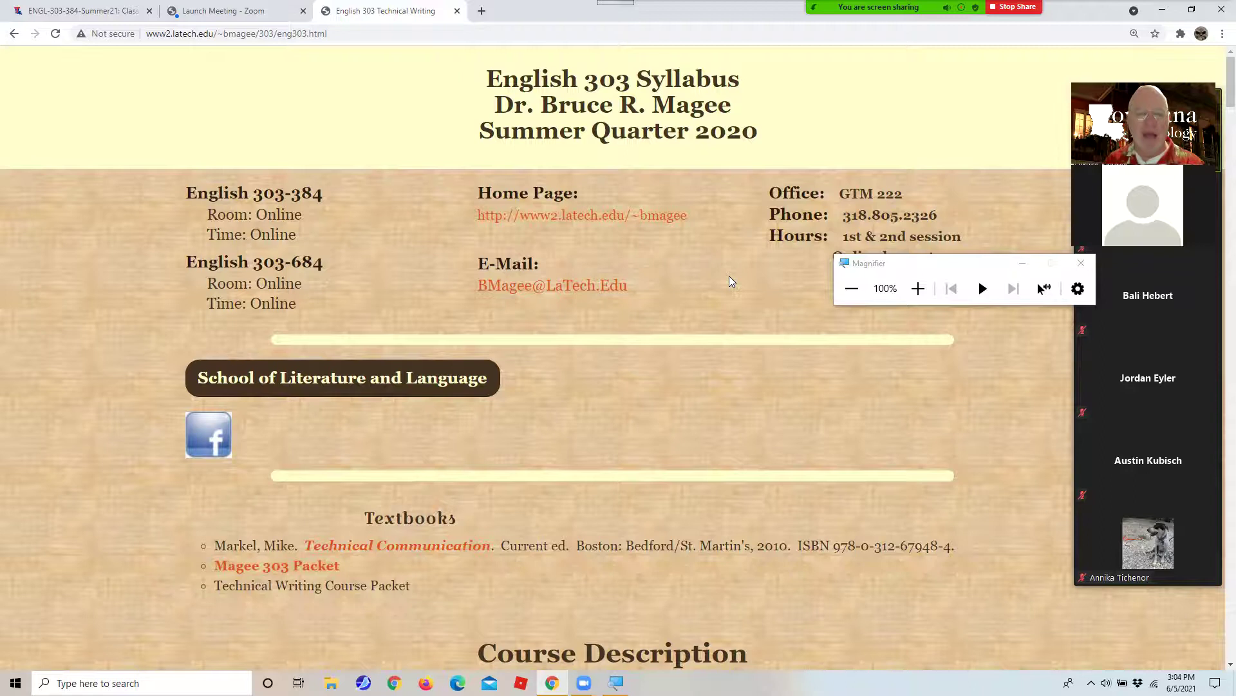
{"action": "scroll", "coordinate": [731, 282], "scroll_direction": "down", "scroll_amount": 4}
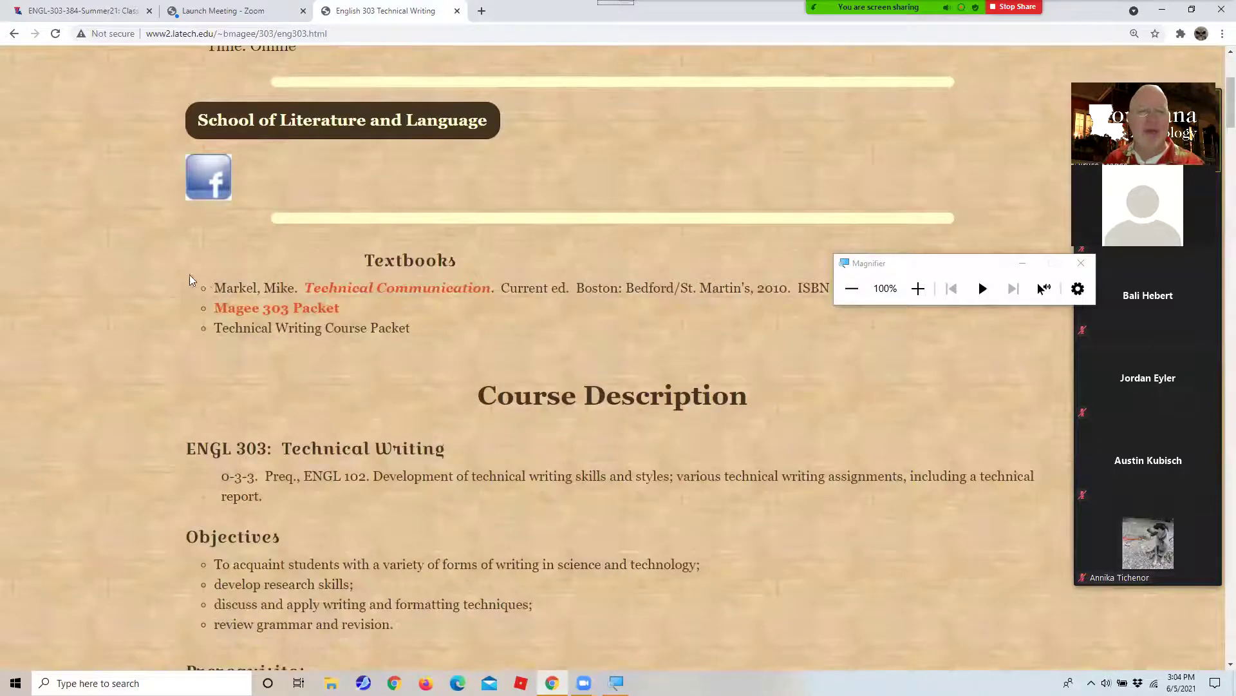
Highlight the Markel Technical Communication textbook line, close the magnifier, and scroll to the Grades table.
{"action": "left_click_drag", "start_coordinate": [204, 285], "coordinate": [835, 285]}
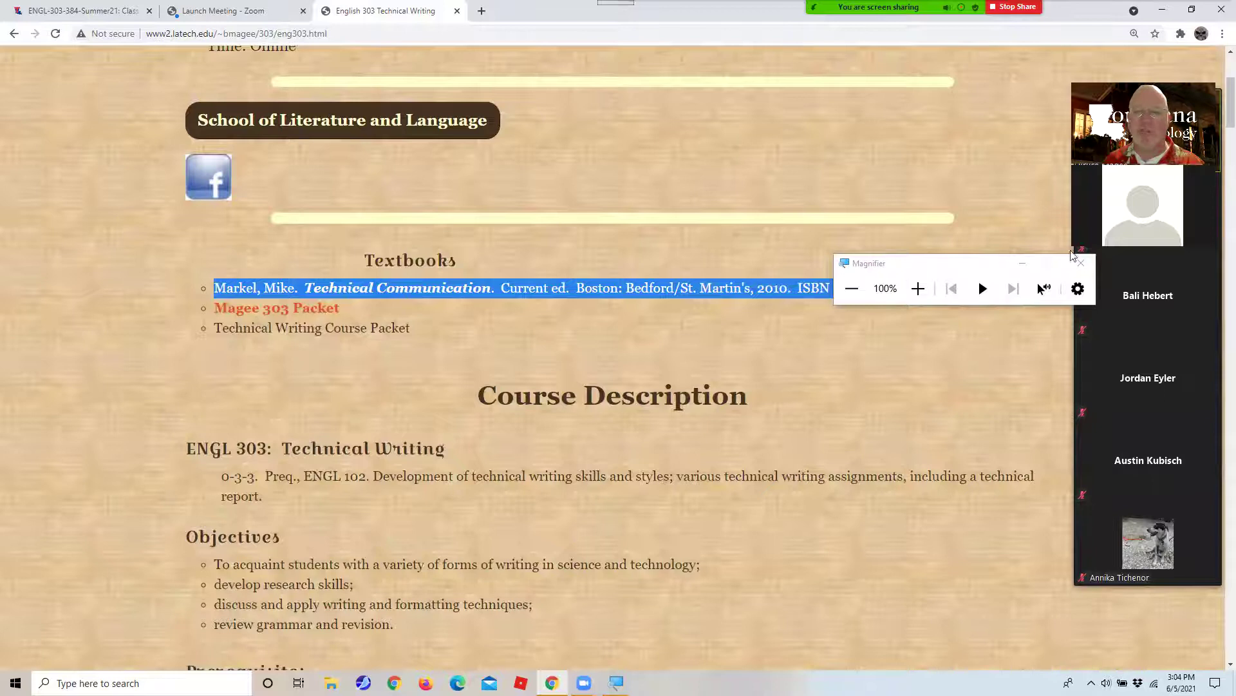
{"action": "left_click", "coordinate": [1081, 263]}
{"action": "scroll", "coordinate": [658, 355], "scroll_direction": "down", "scroll_amount": 4}
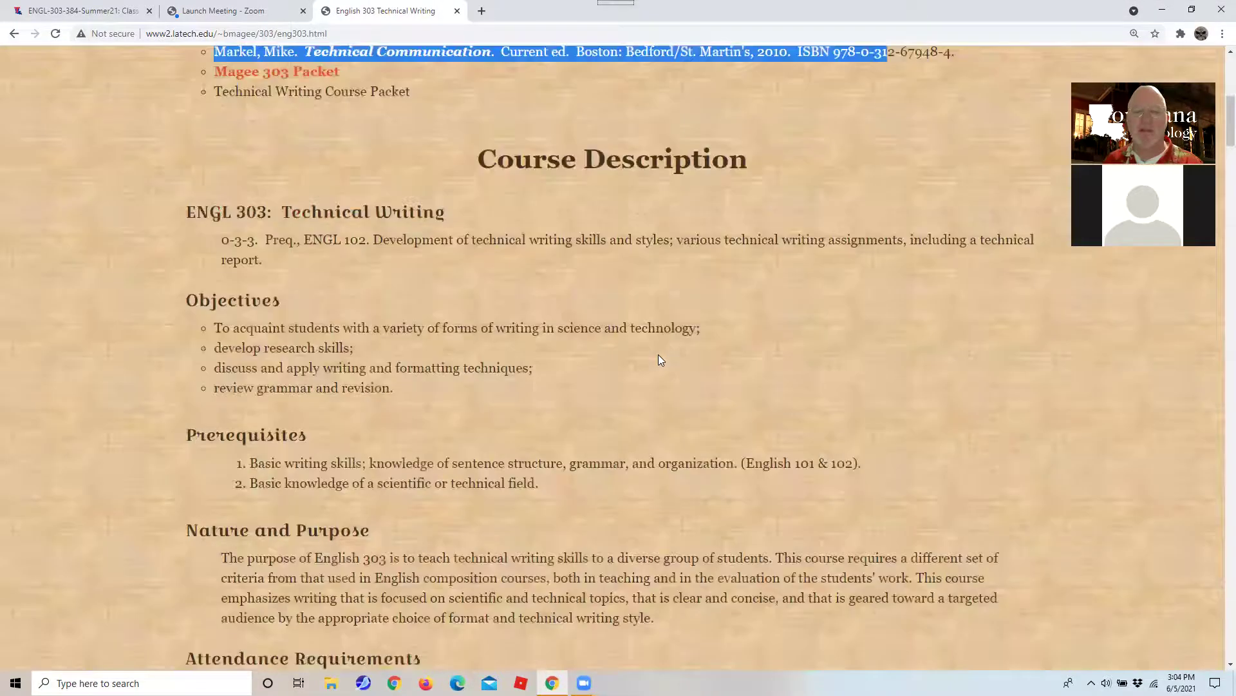
{"action": "scroll", "coordinate": [658, 355], "scroll_direction": "up", "scroll_amount": 2}
{"action": "scroll", "coordinate": [660, 352], "scroll_direction": "down", "scroll_amount": 4}
{"action": "scroll", "coordinate": [664, 349], "scroll_direction": "up", "scroll_amount": 4}
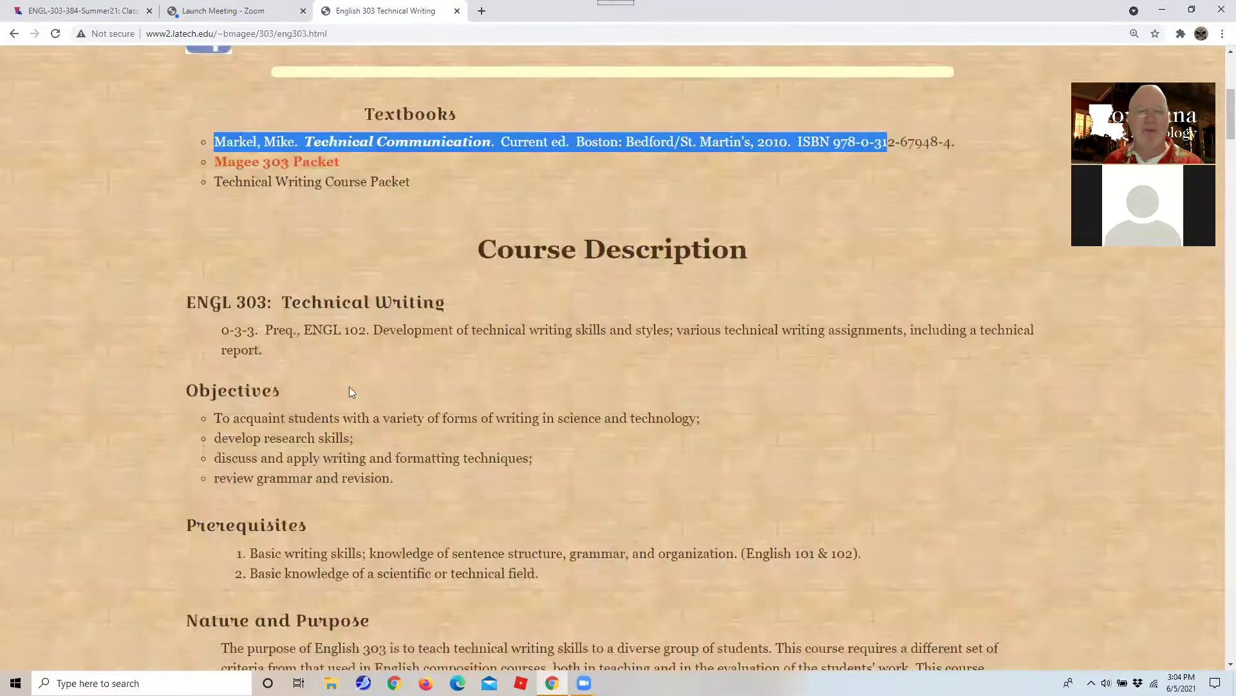
{"action": "scroll", "coordinate": [135, 335], "scroll_direction": "up", "scroll_amount": 2}
{"action": "left_click_drag", "start_coordinate": [166, 328], "coordinate": [425, 345]}
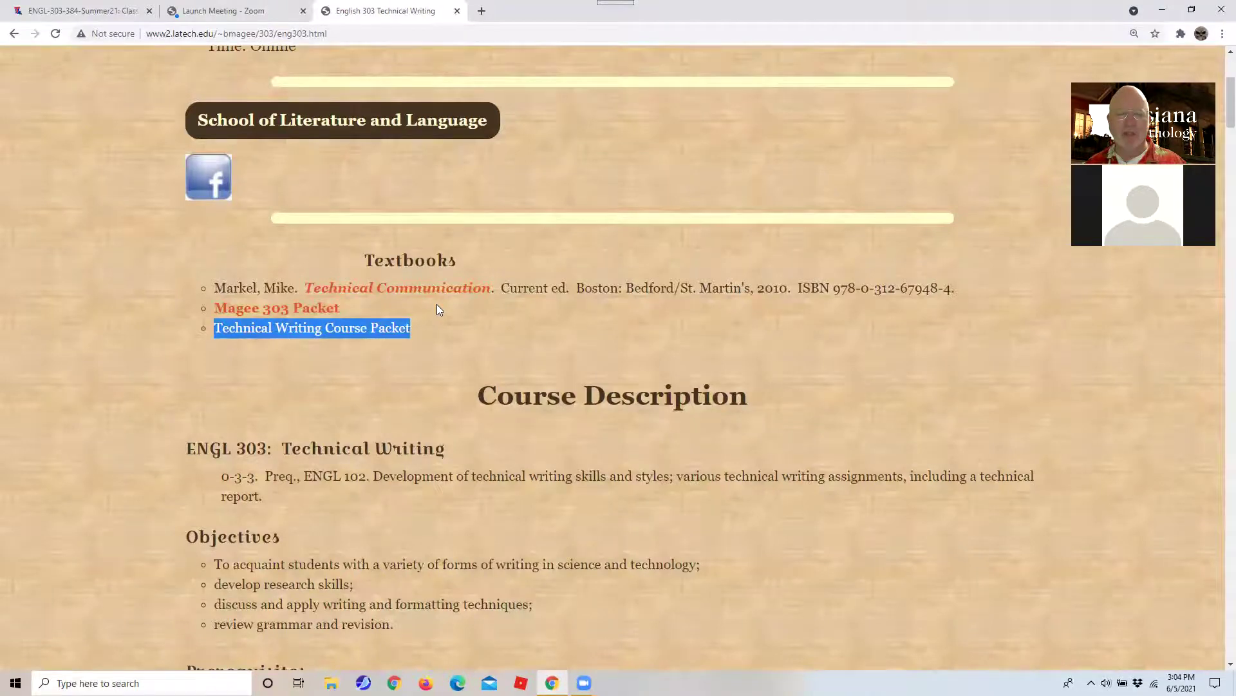
{"action": "scroll", "coordinate": [438, 310], "scroll_direction": "down", "scroll_amount": 5}
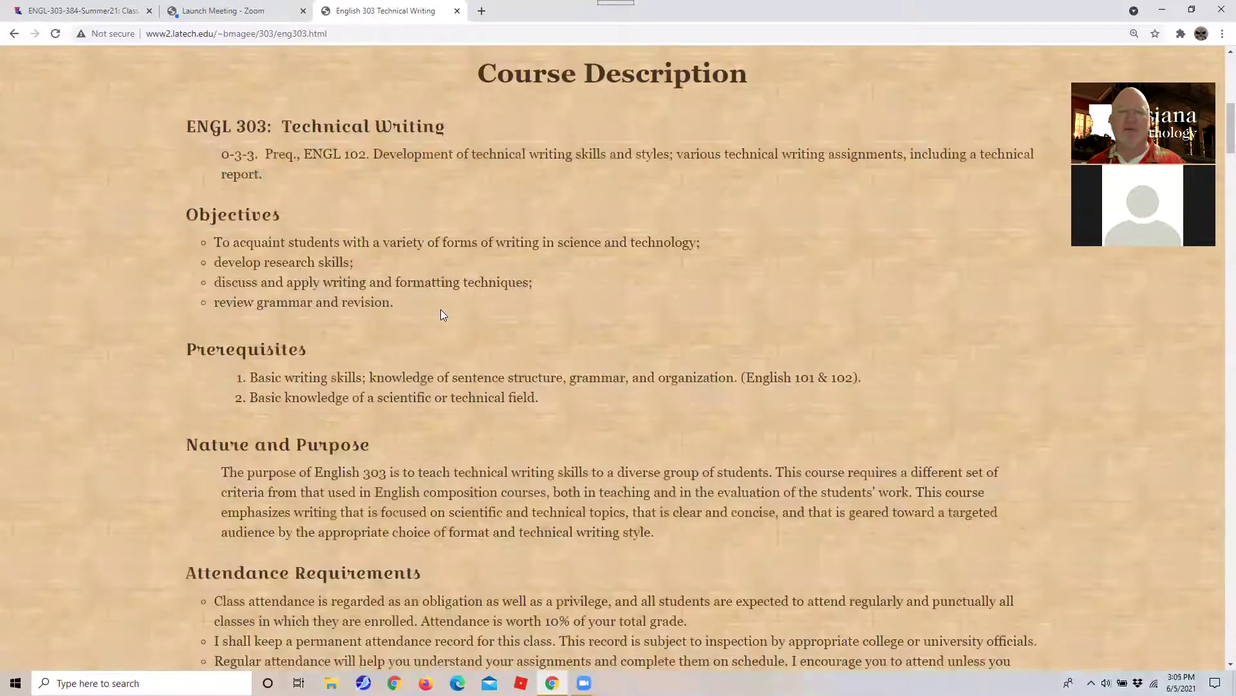
{"action": "scroll", "coordinate": [442, 314], "scroll_direction": "down", "scroll_amount": 2}
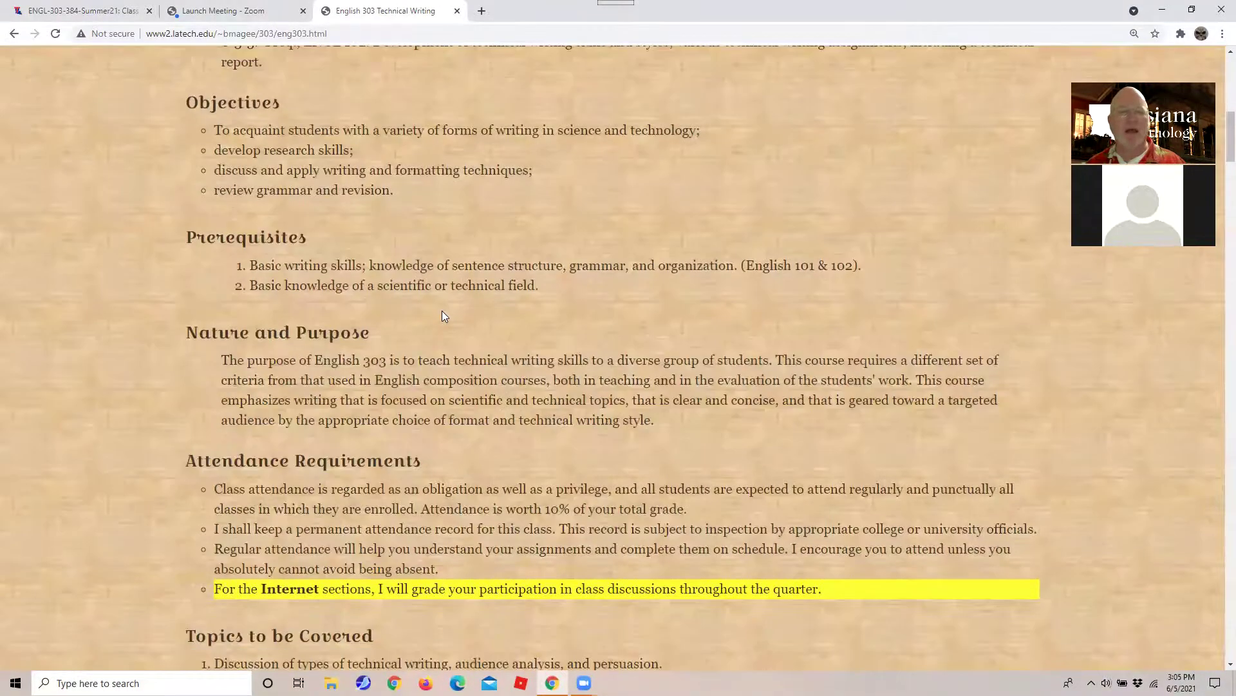
{"action": "scroll", "coordinate": [442, 310], "scroll_direction": "down", "scroll_amount": 14}
Scroll through the grading scale and the Turning in Your Work, Late Work and Attendance policies.
{"action": "scroll", "coordinate": [444, 310], "scroll_direction": "down", "scroll_amount": 8}
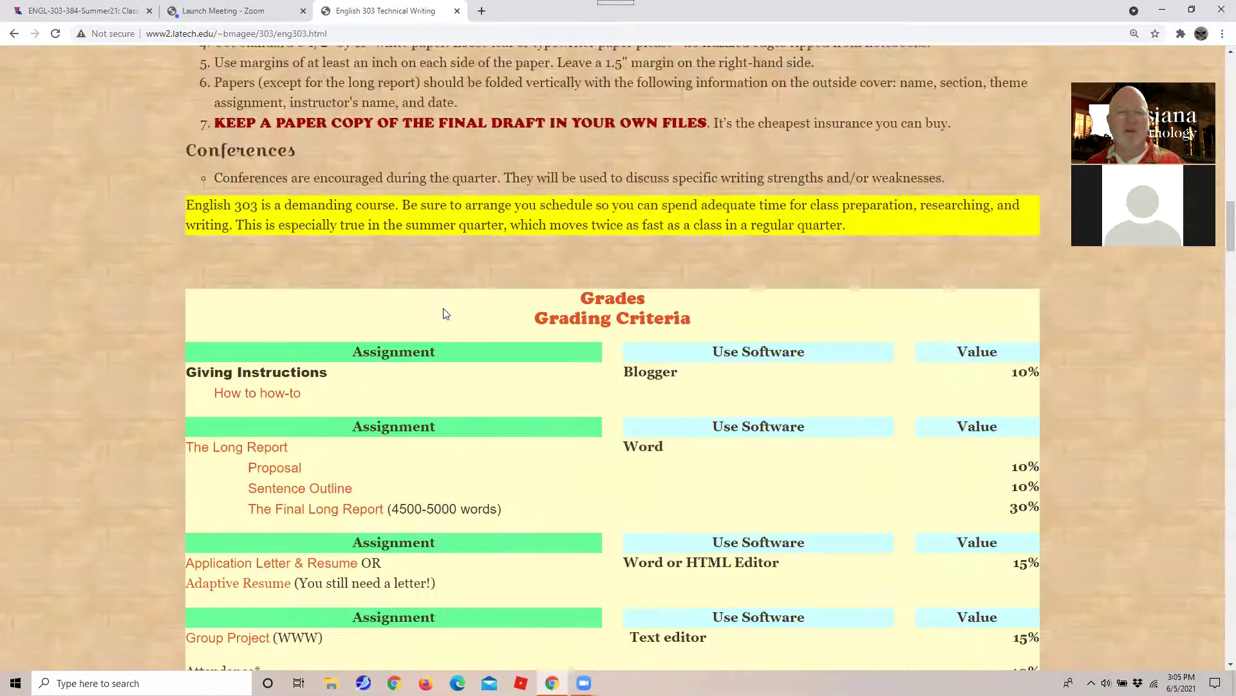
{"action": "scroll", "coordinate": [445, 310], "scroll_direction": "up", "scroll_amount": 1}
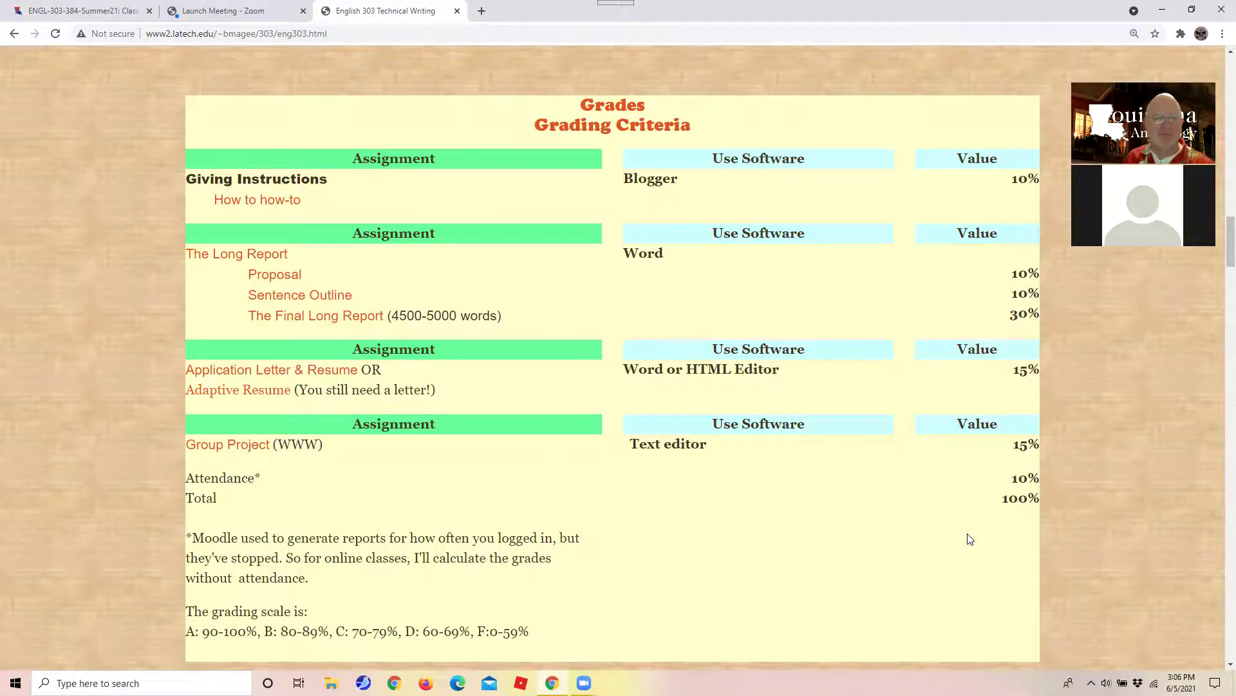
{"action": "scroll", "coordinate": [971, 538], "scroll_direction": "down", "scroll_amount": 3}
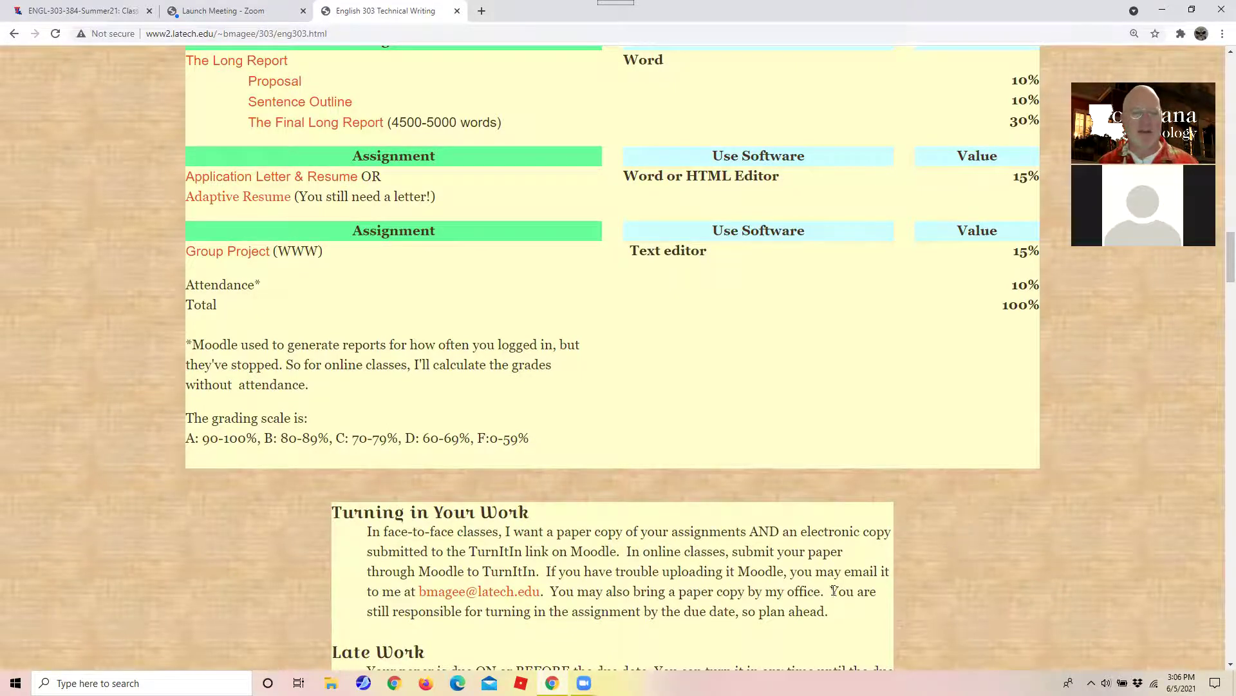
{"action": "scroll", "coordinate": [683, 624], "scroll_direction": "down", "scroll_amount": 7}
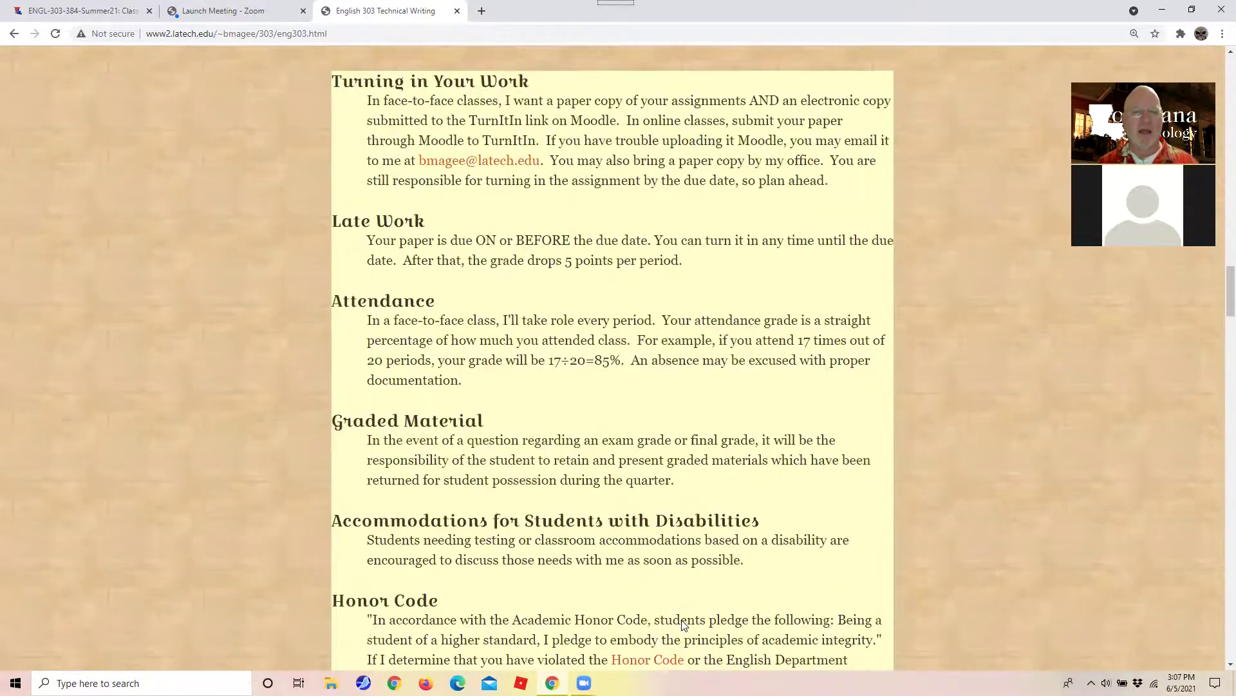
{"action": "scroll", "coordinate": [684, 625], "scroll_direction": "down", "scroll_amount": 9}
{"action": "scroll", "coordinate": [684, 625], "scroll_direction": "down", "scroll_amount": 13}
{"action": "scroll", "coordinate": [684, 625], "scroll_direction": "up", "scroll_amount": 8}
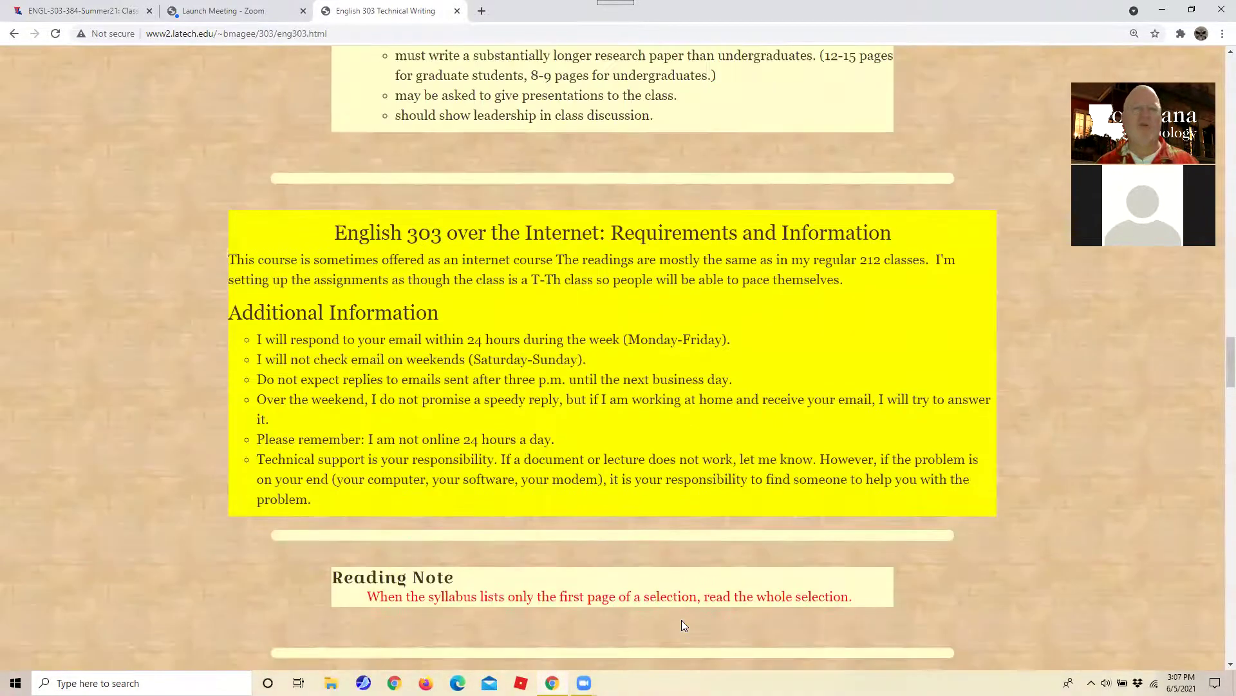
{"action": "scroll", "coordinate": [681, 619], "scroll_direction": "up", "scroll_amount": 10}
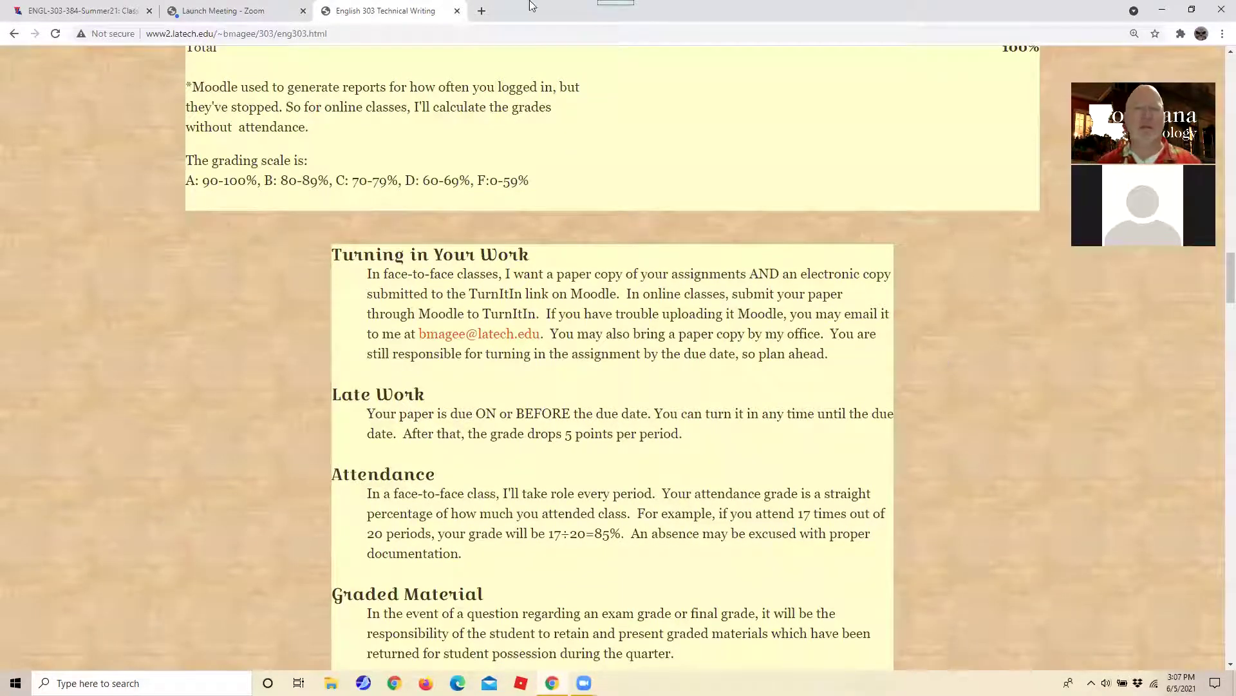
Load dropbox.com in a new tab and go to its sign-in page.
{"action": "left_click", "coordinate": [481, 11]}
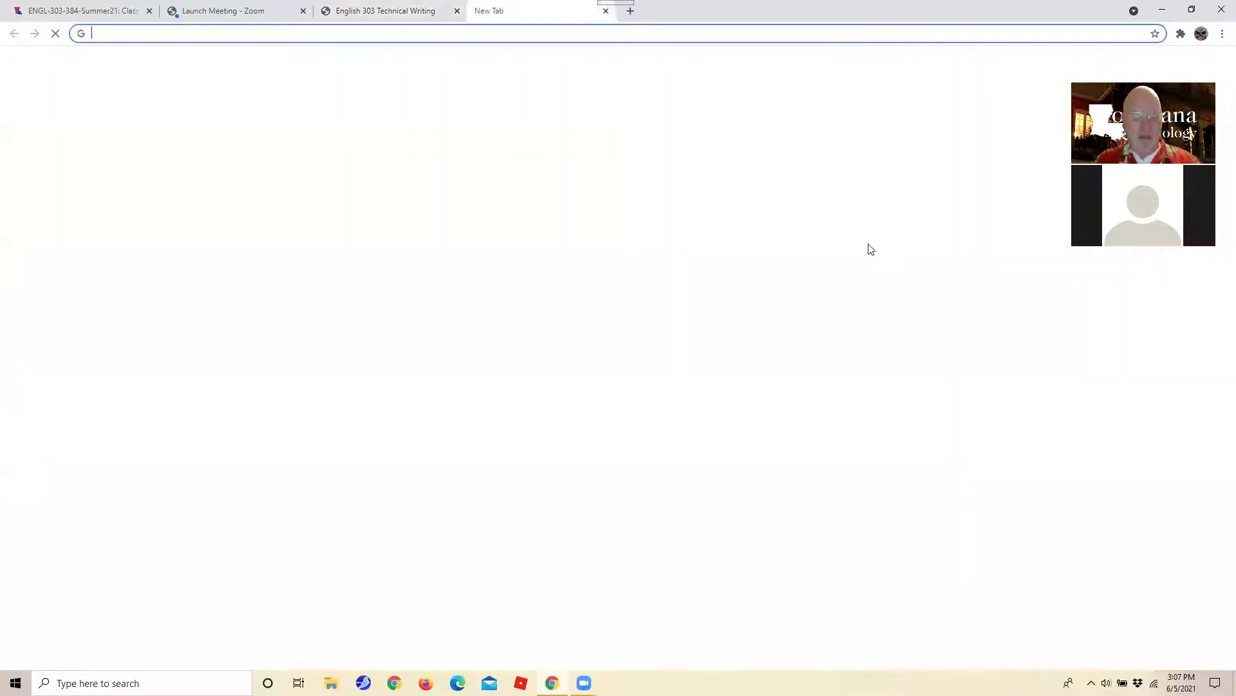
{"action": "type", "text": "dropbox.co"}
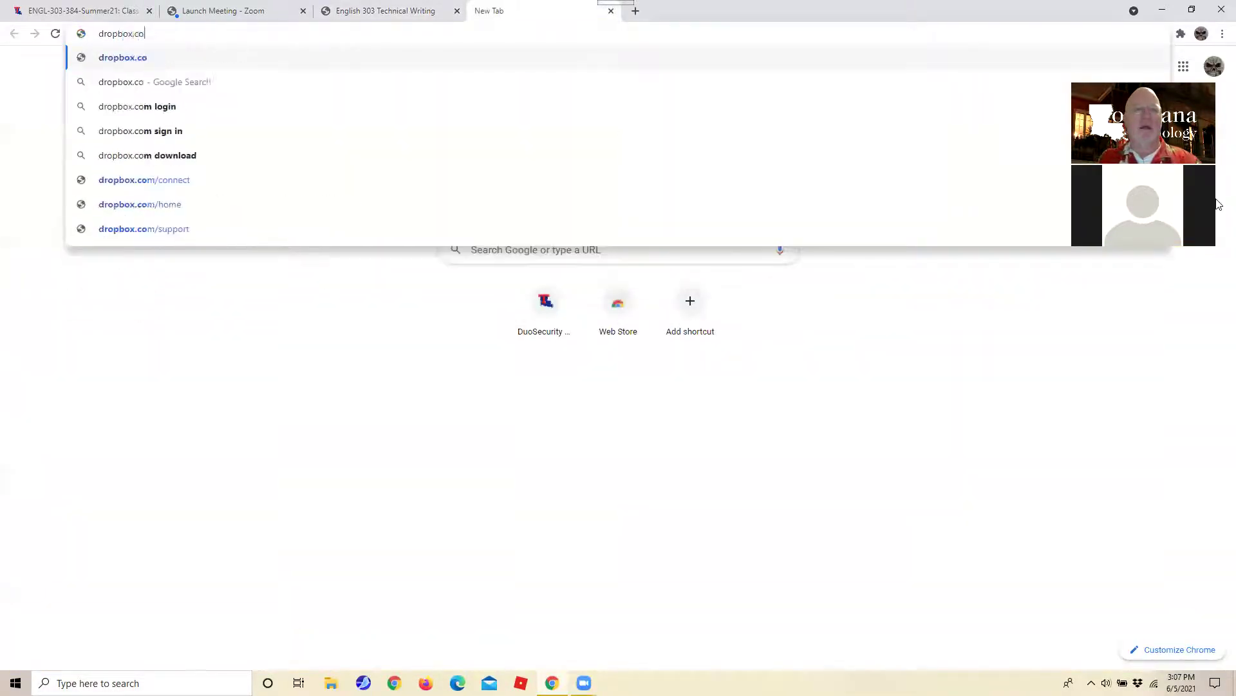
{"action": "type", "text": "m"}
{"action": "key", "text": "Return"}
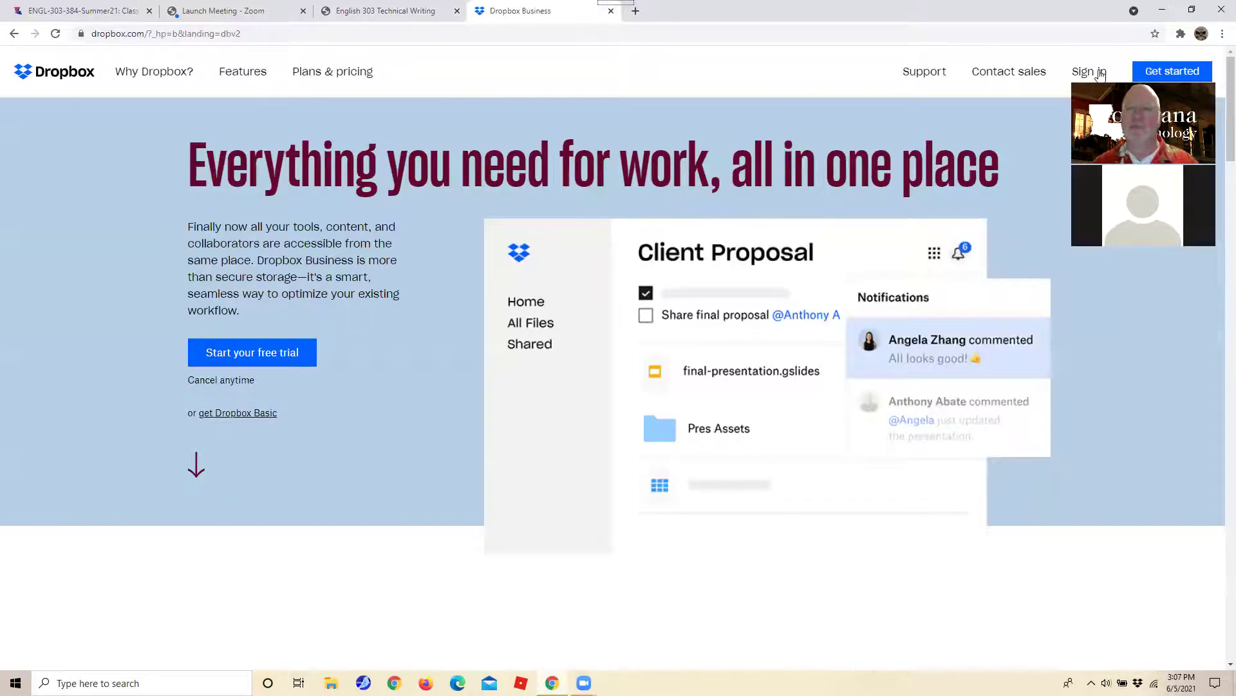
{"action": "left_click", "coordinate": [1099, 73]}
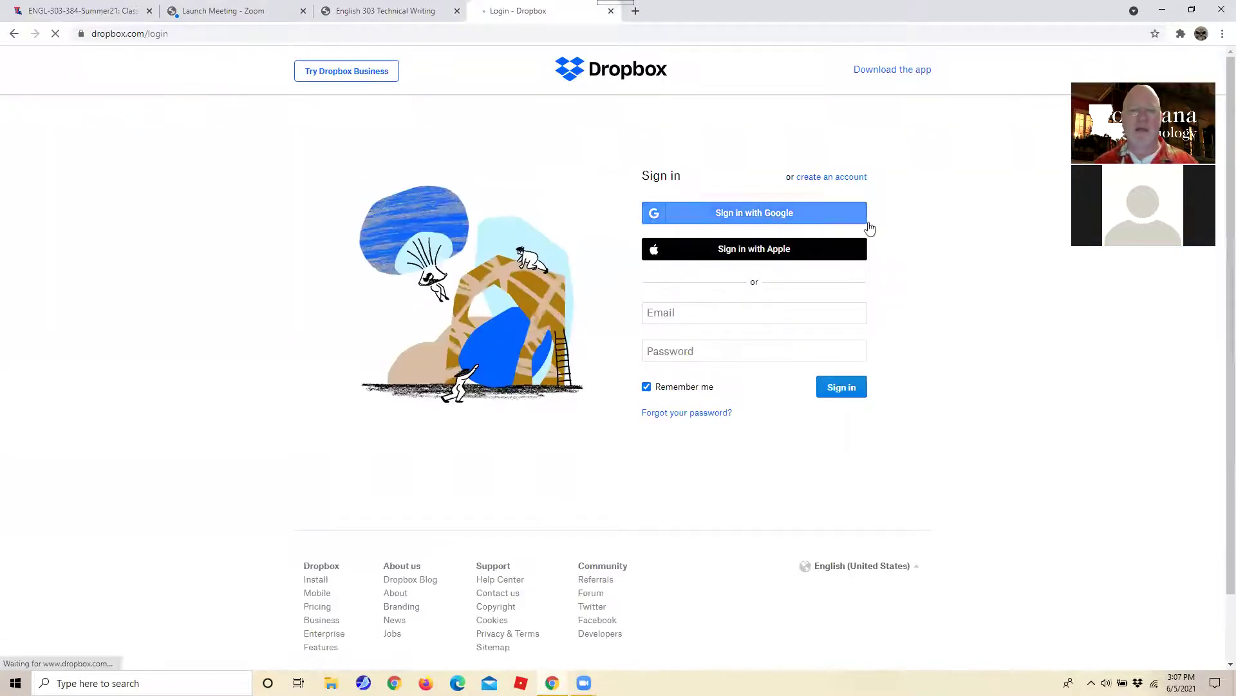
Sign in to Dropbox with the instructor's latech.edu e-mail and account password.
{"action": "left_click", "coordinate": [672, 313]}
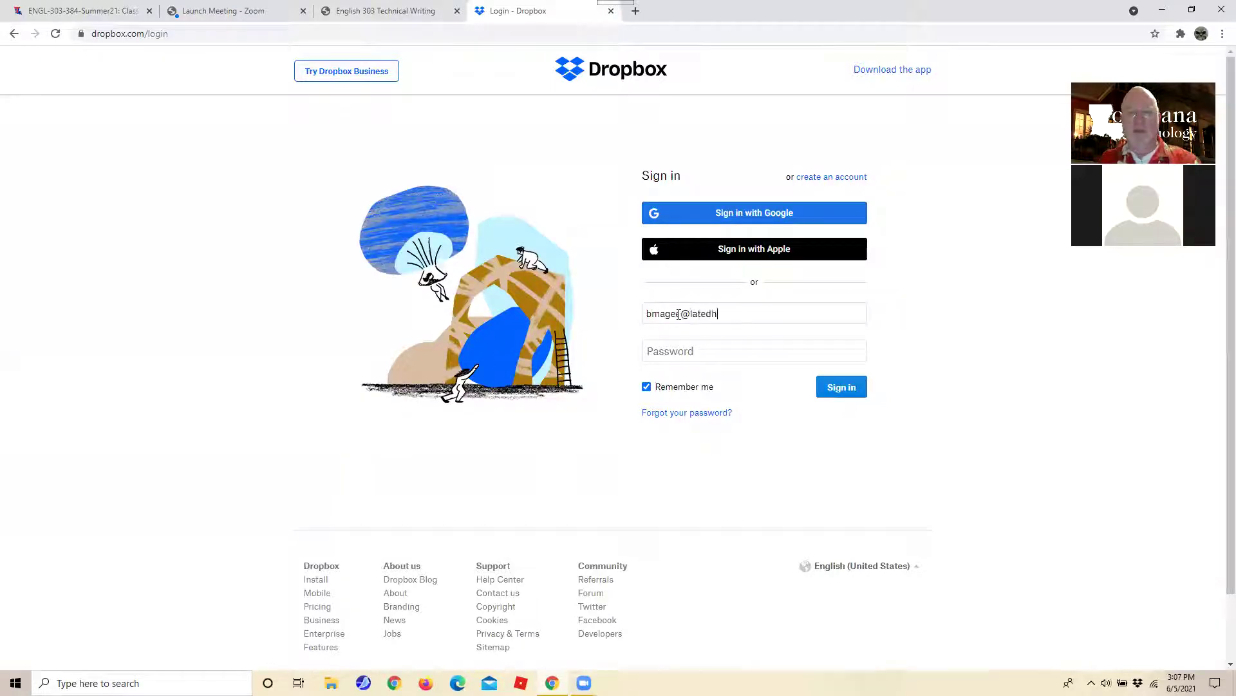
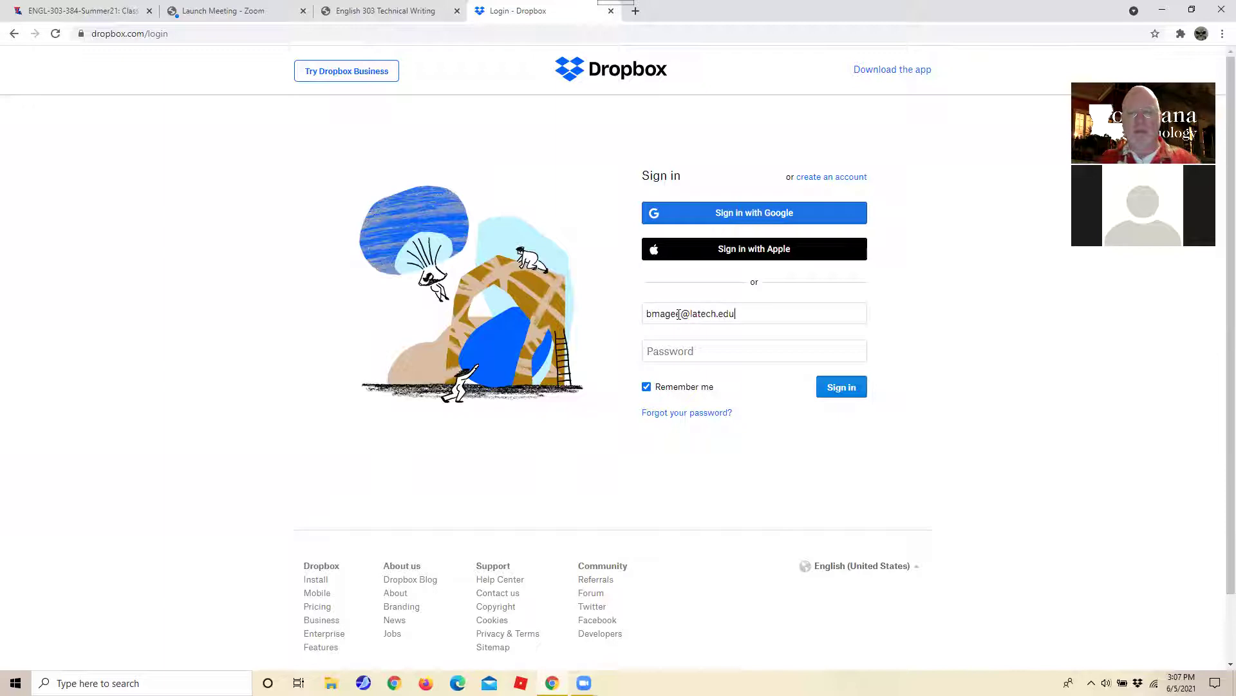
{"action": "left_click", "coordinate": [693, 353]}
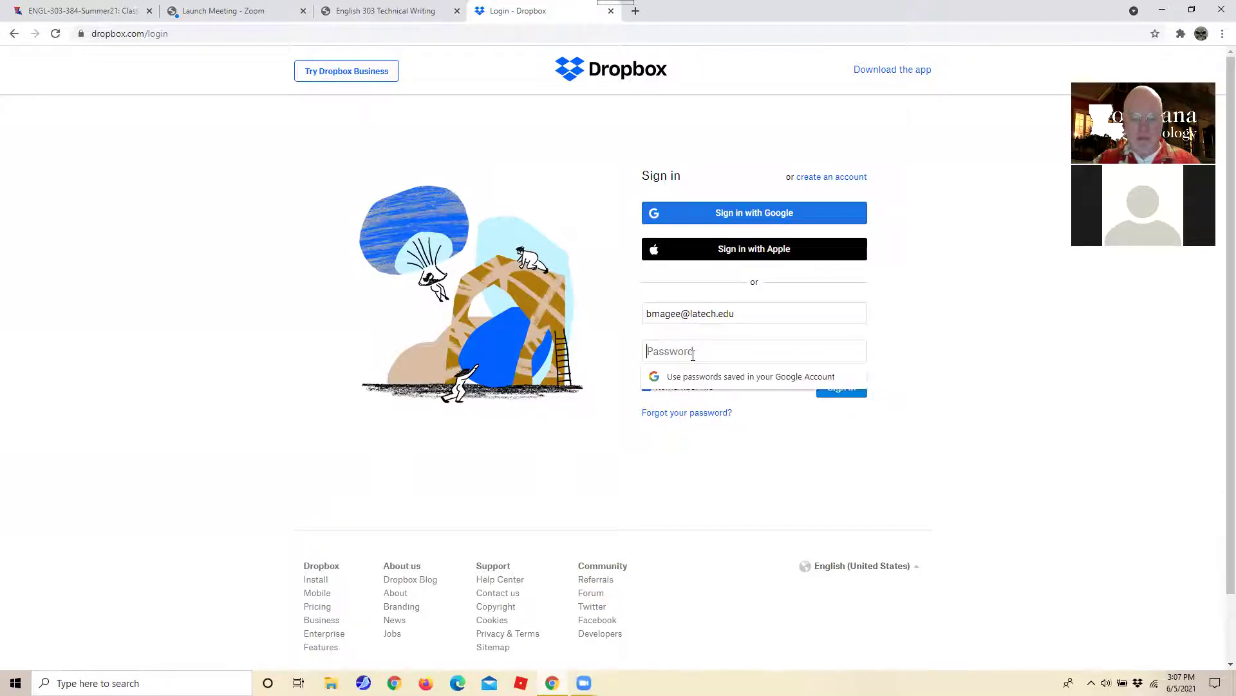
{"action": "type", "text": "••••••"}
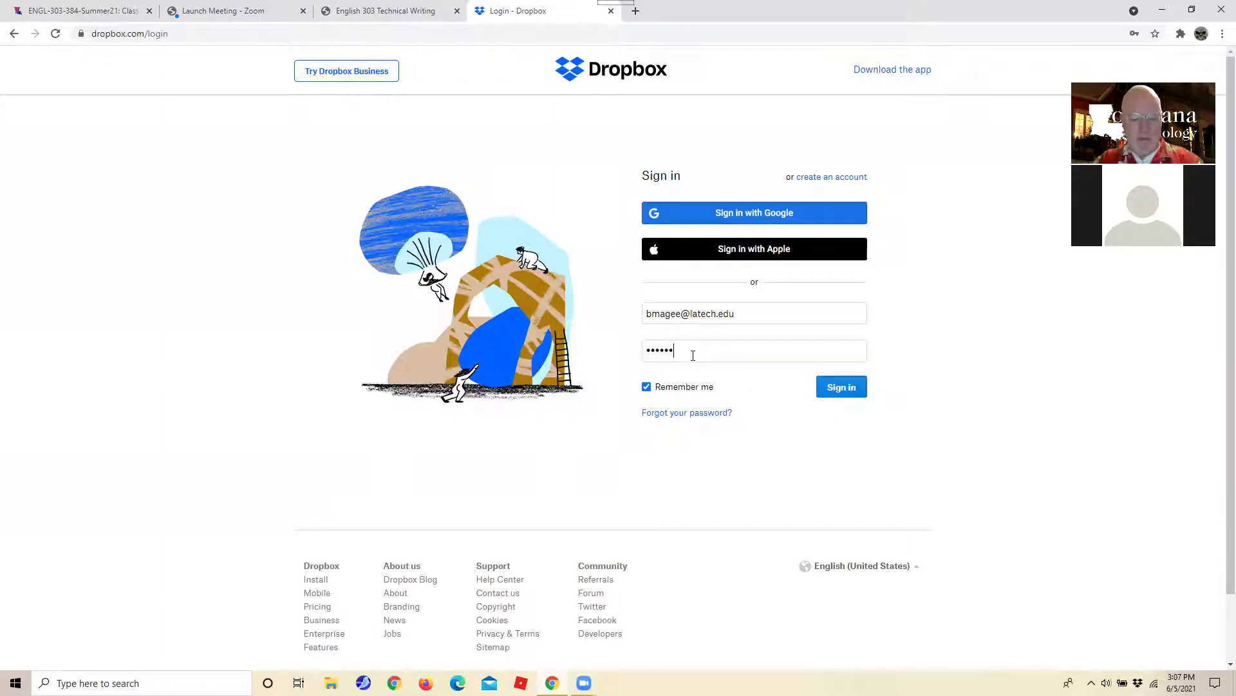
{"action": "type", "text": "••"}
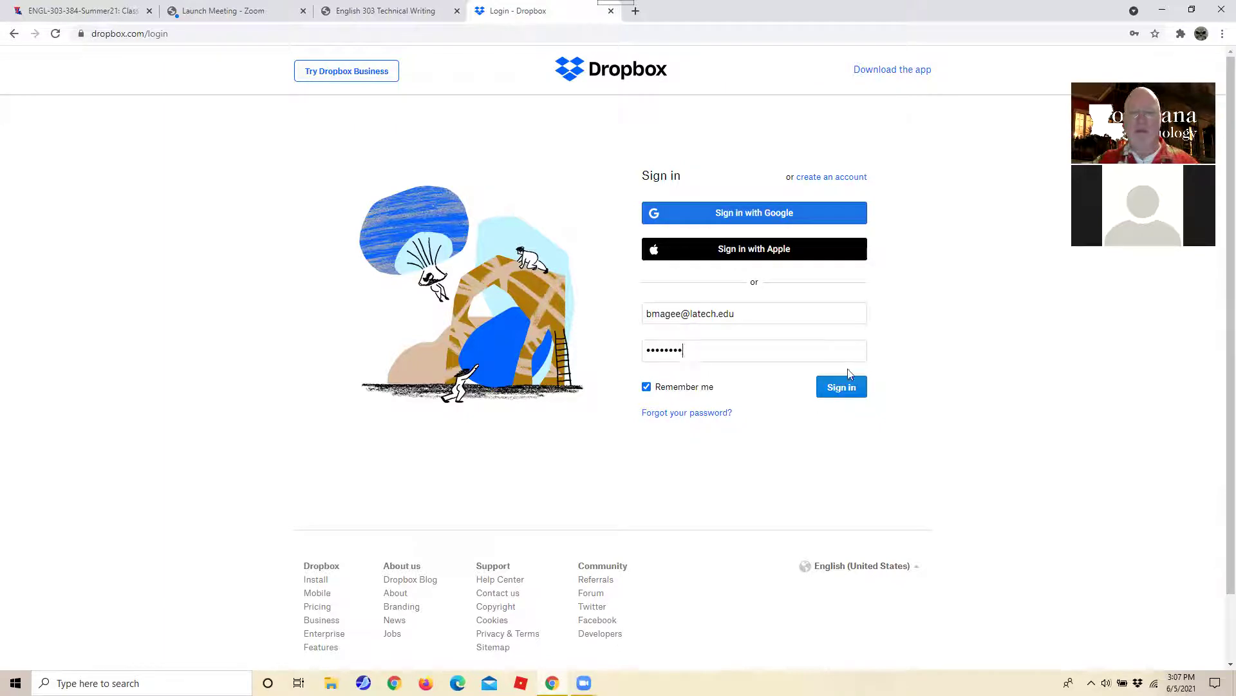
{"action": "left_click", "coordinate": [854, 386]}
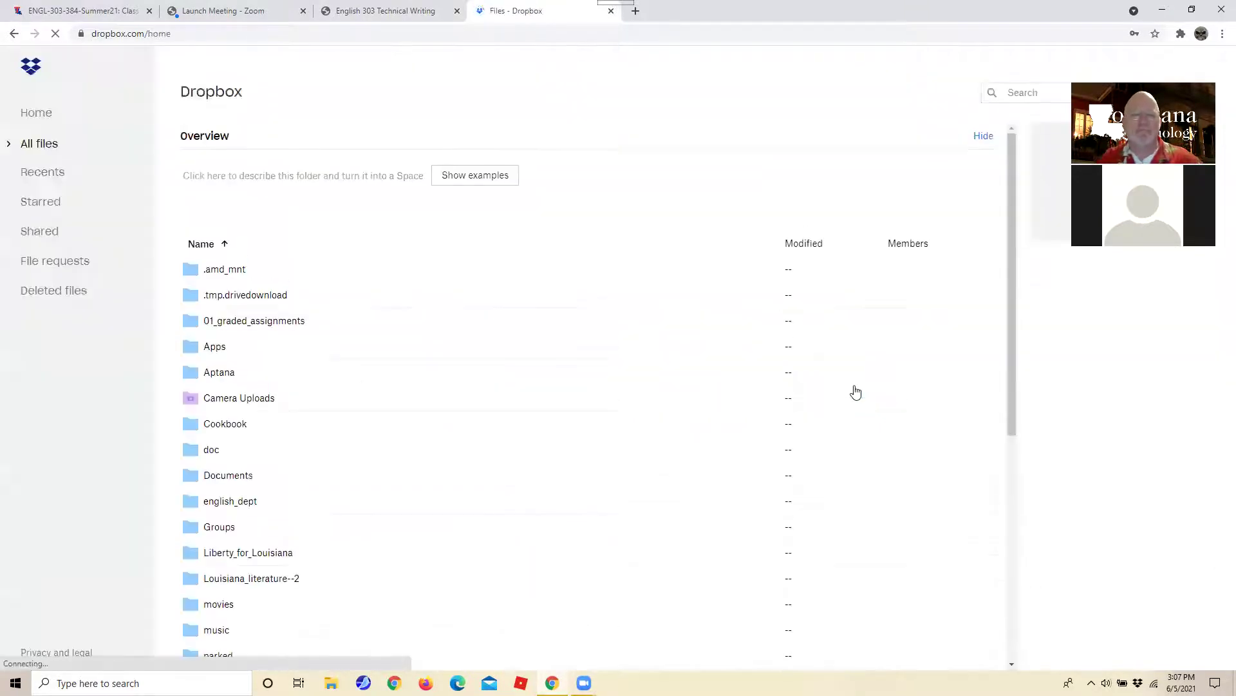
Open 01_graded_assignments > 303 > 2020-2021_04--summer > 303-384 in Dropbox.
{"action": "left_click", "coordinate": [231, 313]}
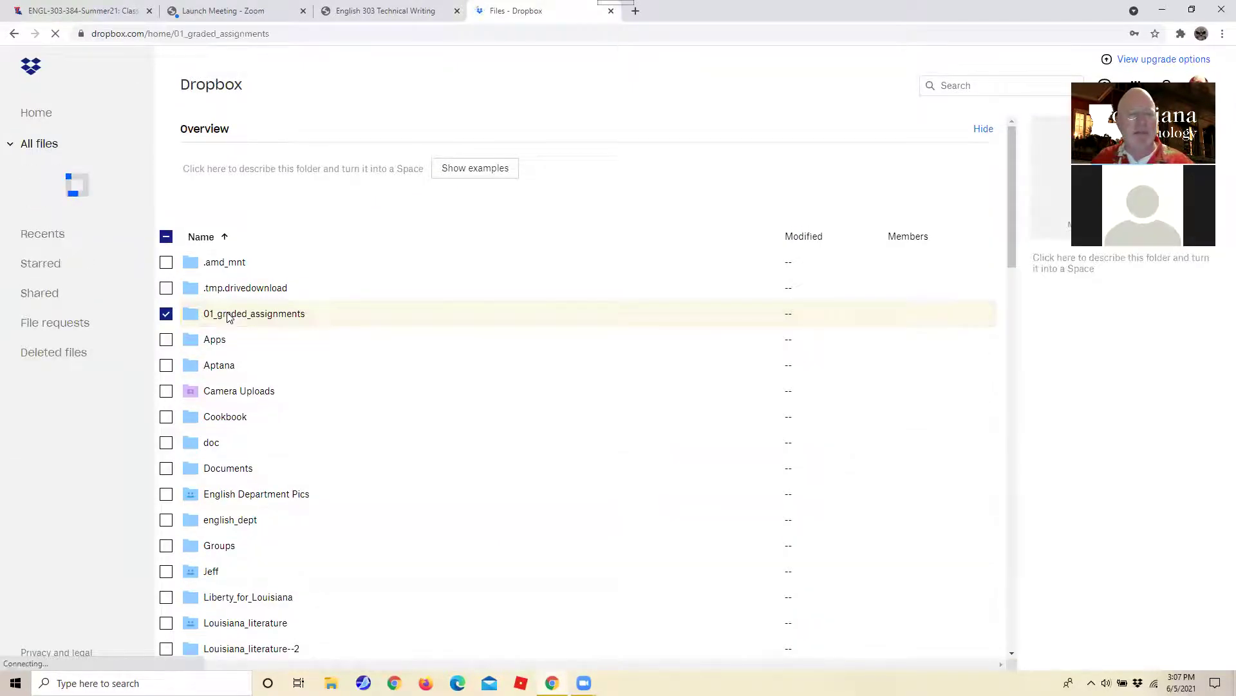
{"action": "left_click", "coordinate": [208, 365]}
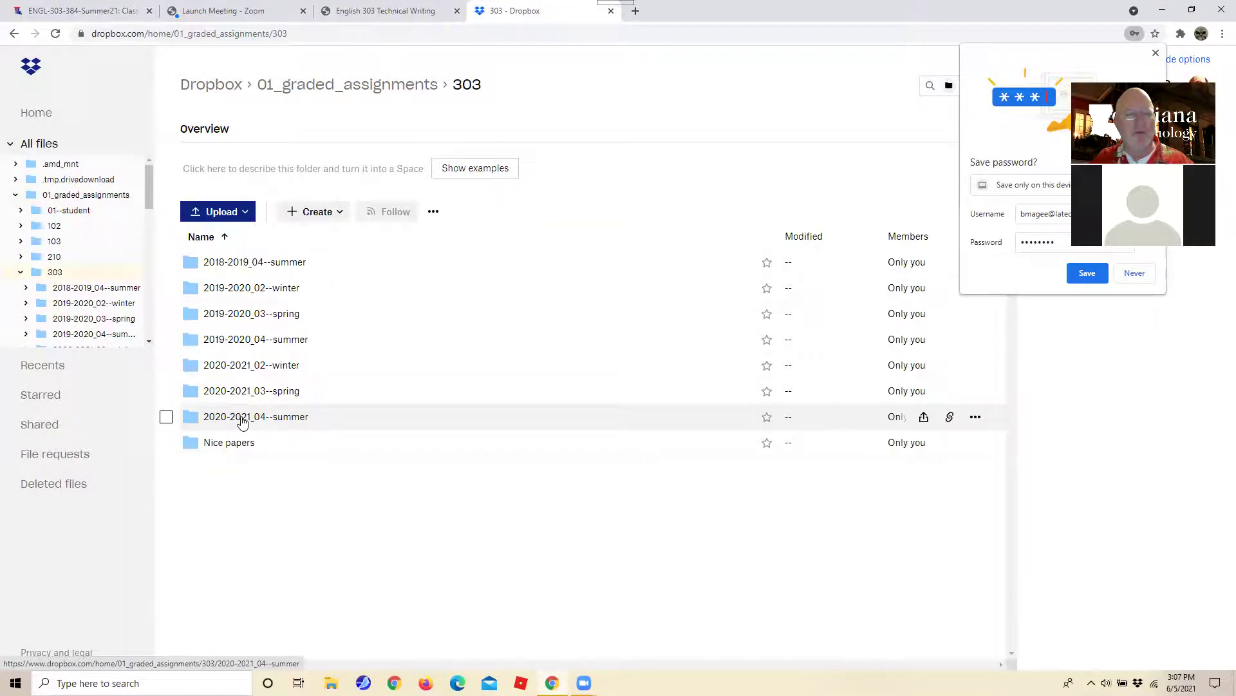
{"action": "left_click", "coordinate": [242, 418]}
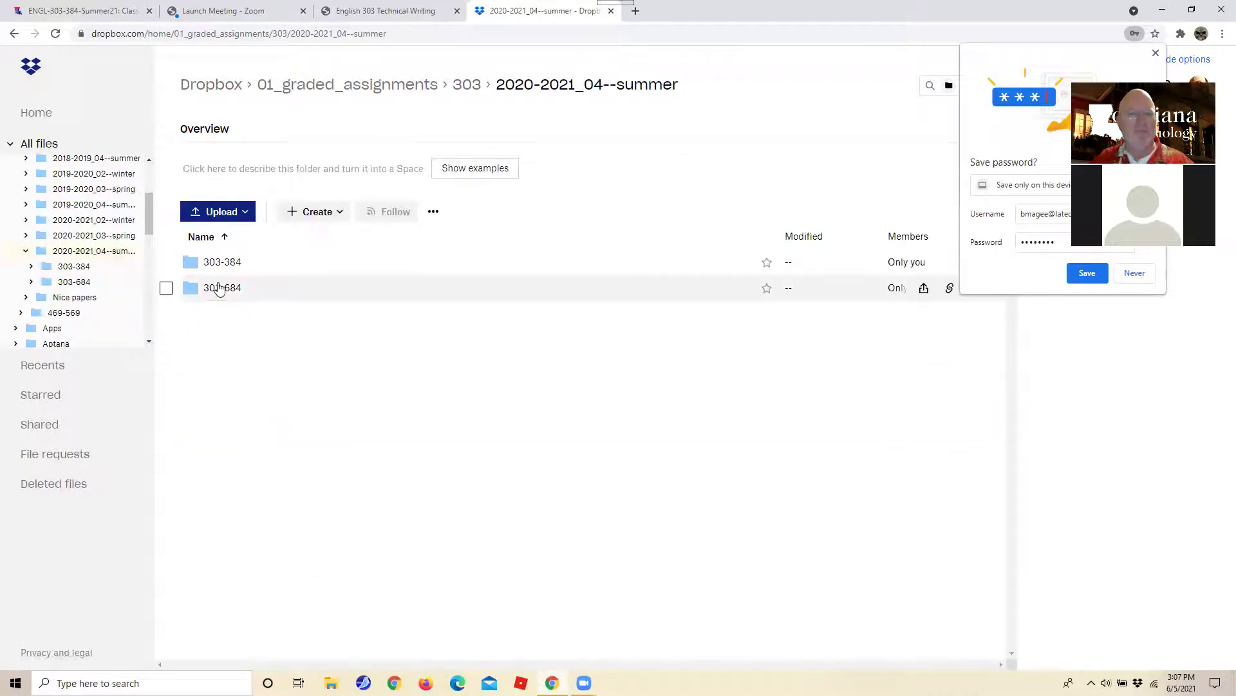
{"action": "left_click", "coordinate": [220, 291]}
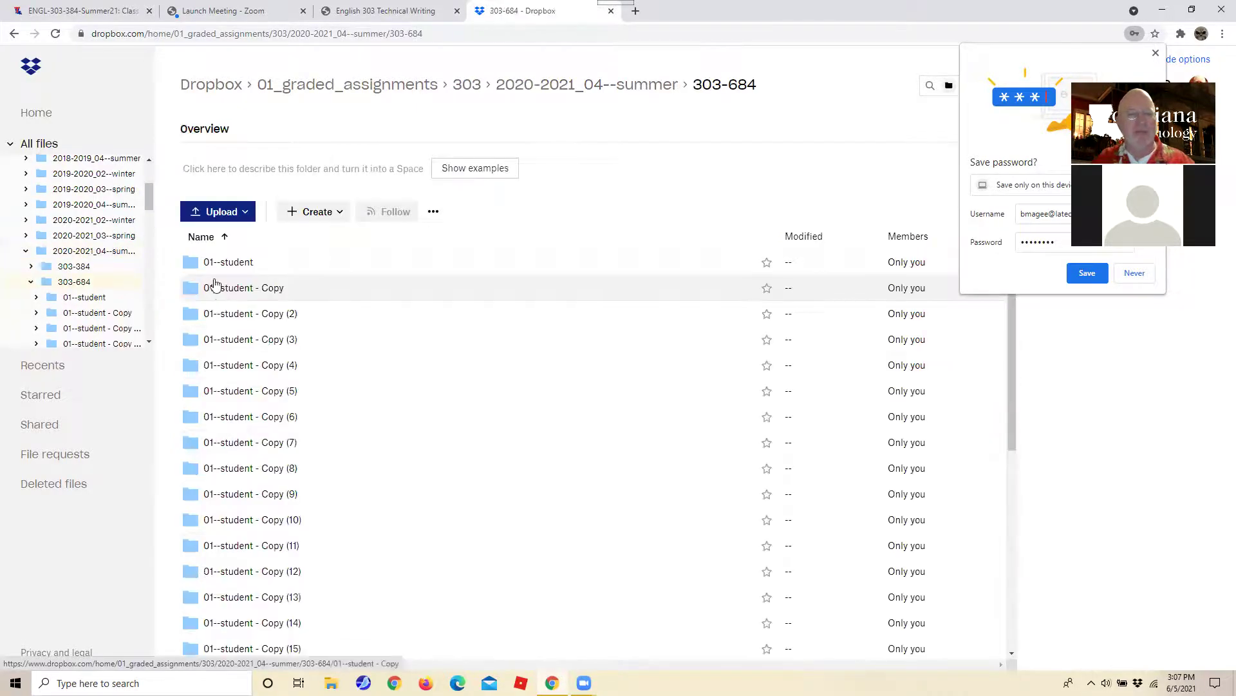
{"action": "left_click", "coordinate": [14, 35]}
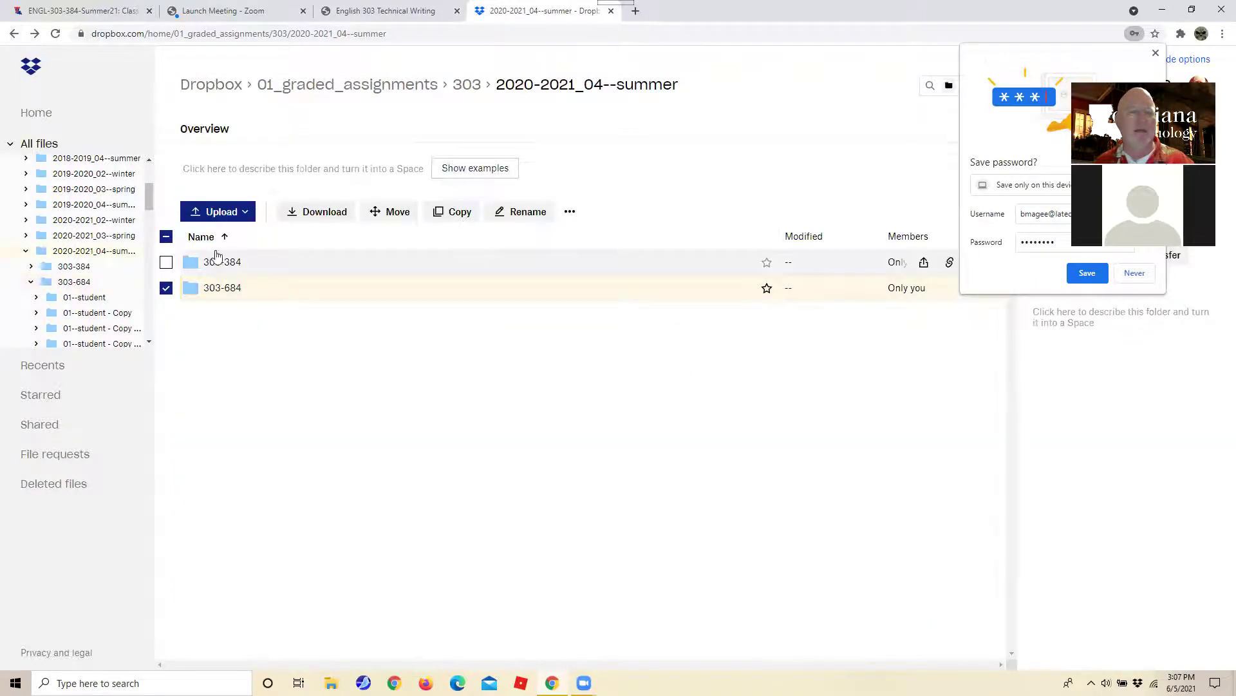
{"action": "left_click", "coordinate": [218, 263]}
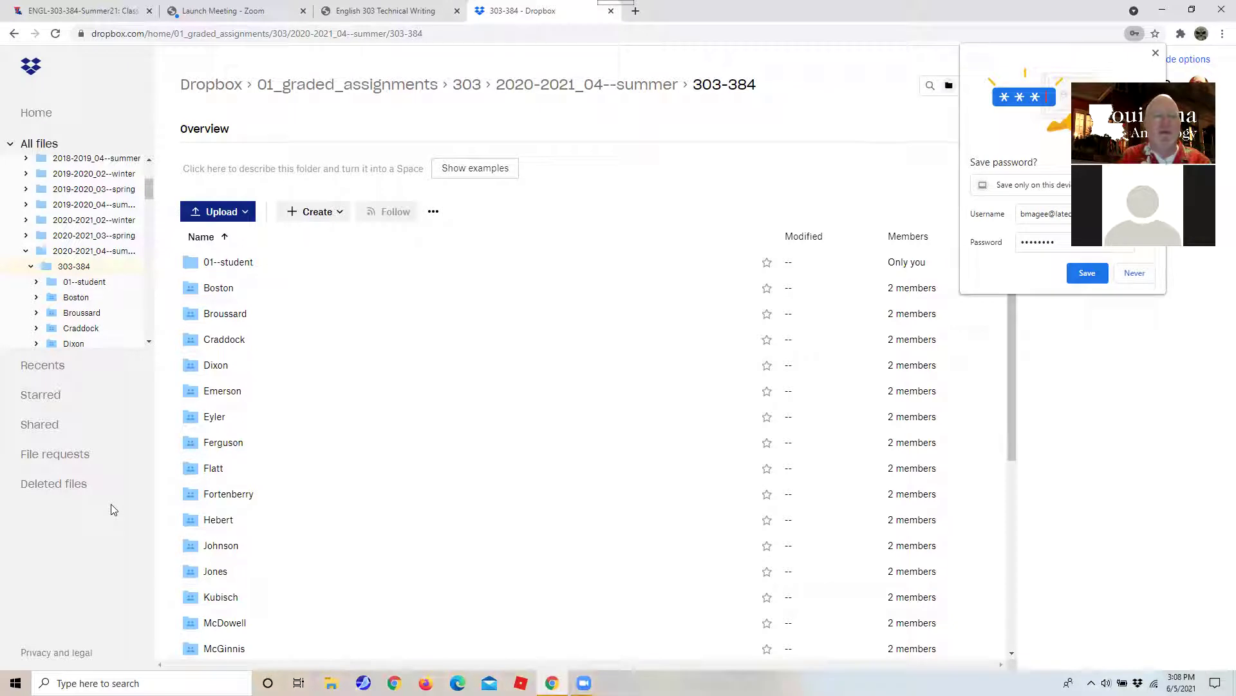
Open the 01--student folder, dismiss the save-password offer, and return to the English 303 syllabus.
{"action": "left_click", "coordinate": [229, 261]}
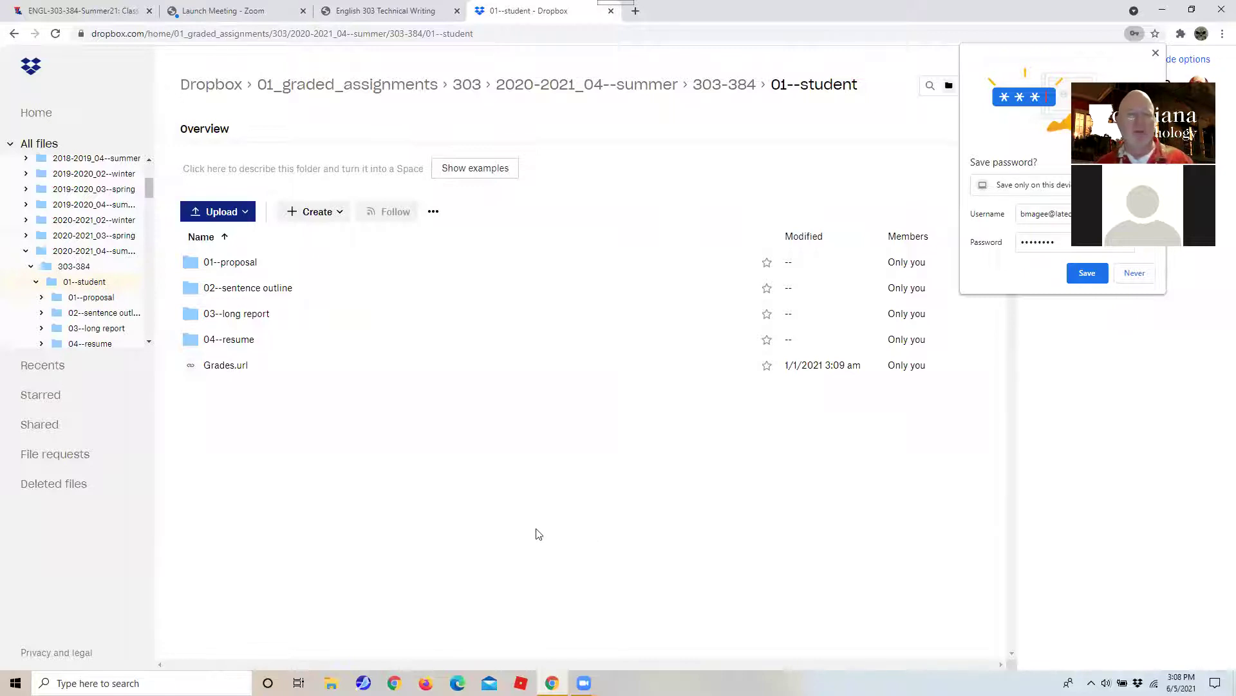
{"action": "left_click", "coordinate": [240, 264]}
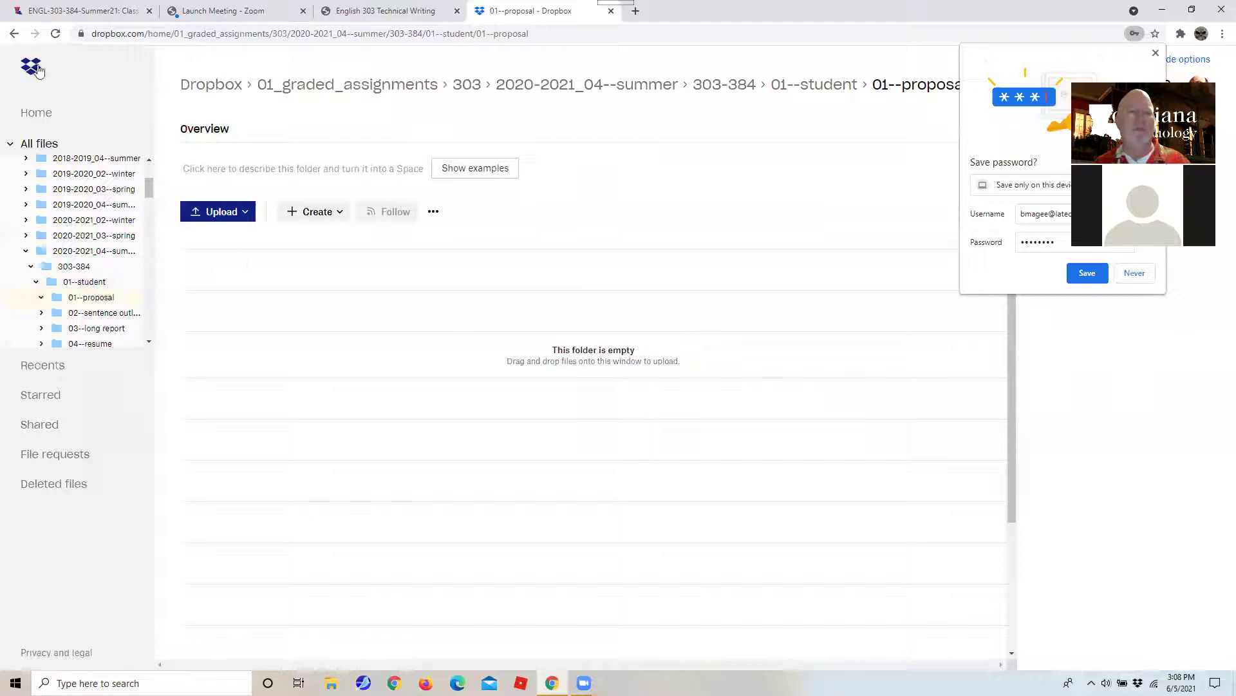
{"action": "left_click", "coordinate": [15, 32]}
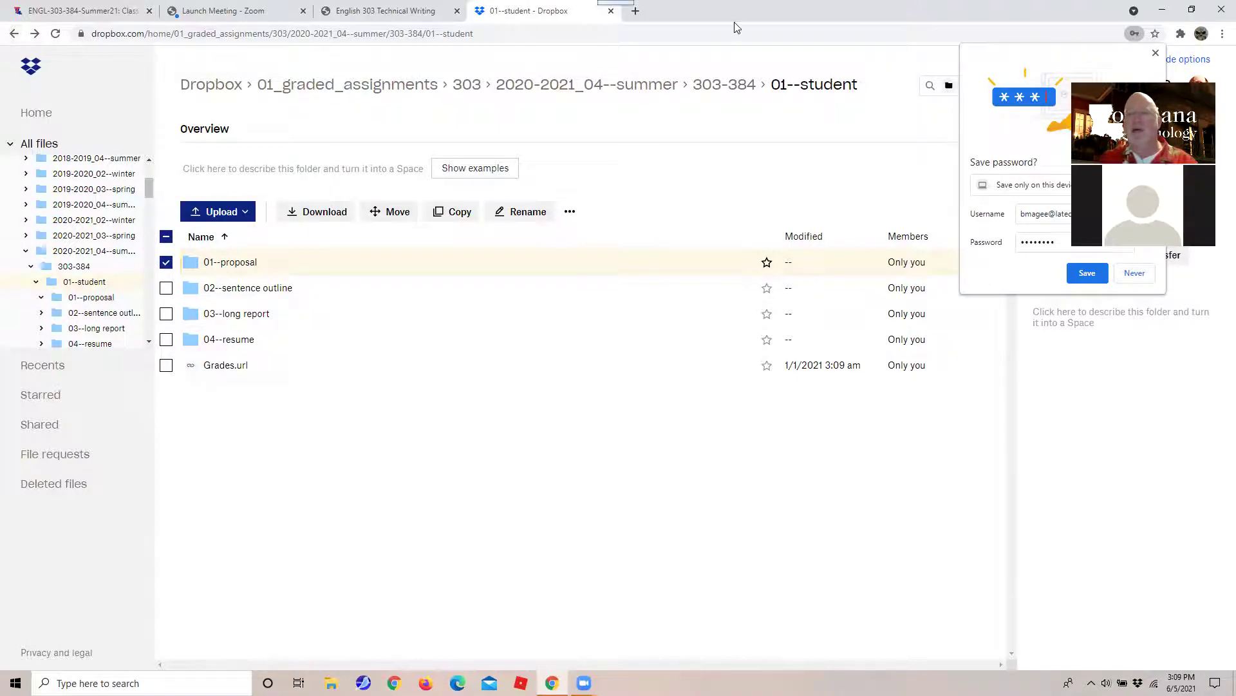
{"action": "left_click", "coordinate": [1087, 272]}
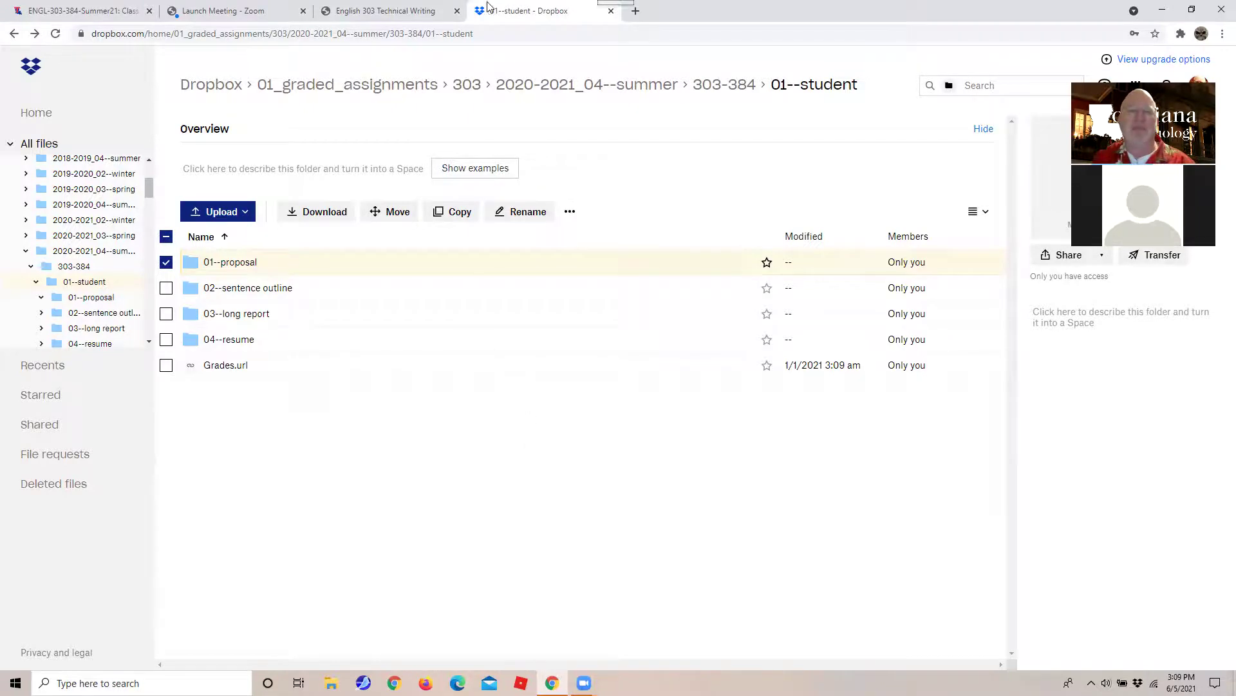
{"action": "left_click", "coordinate": [372, 14]}
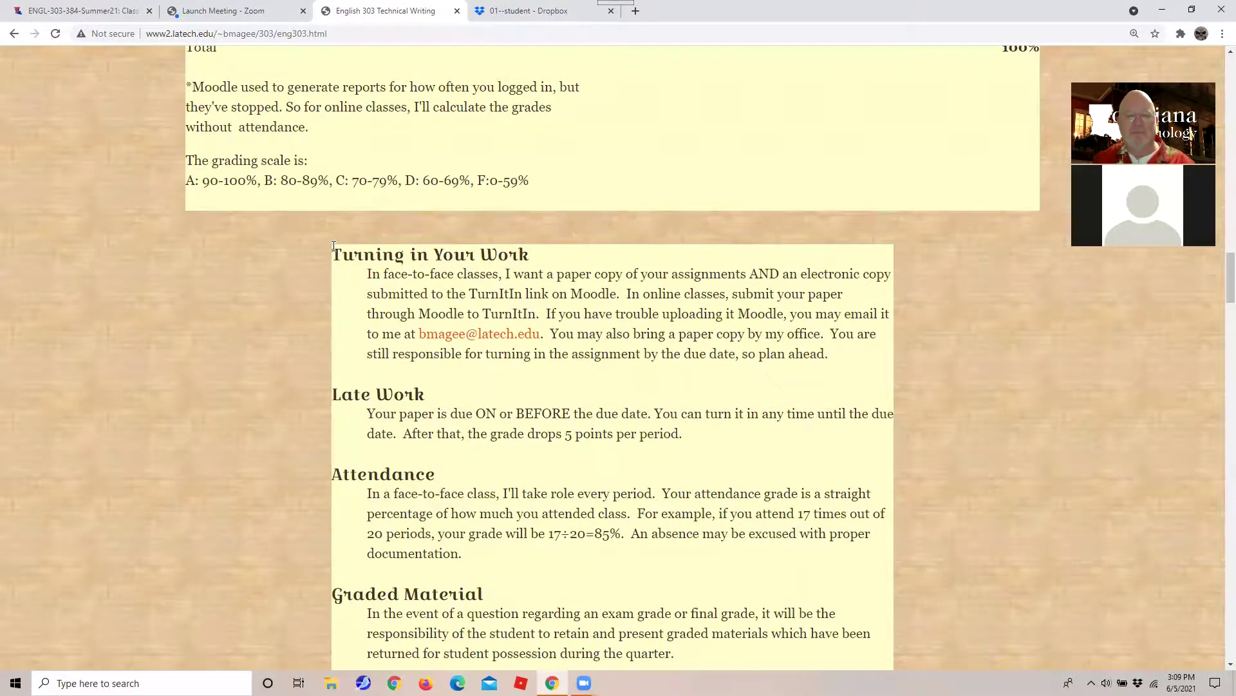
Mark the Week 1 (June 3-4) heading in the syllabus schedule.
{"action": "scroll", "coordinate": [352, 241], "scroll_direction": "down", "scroll_amount": 15}
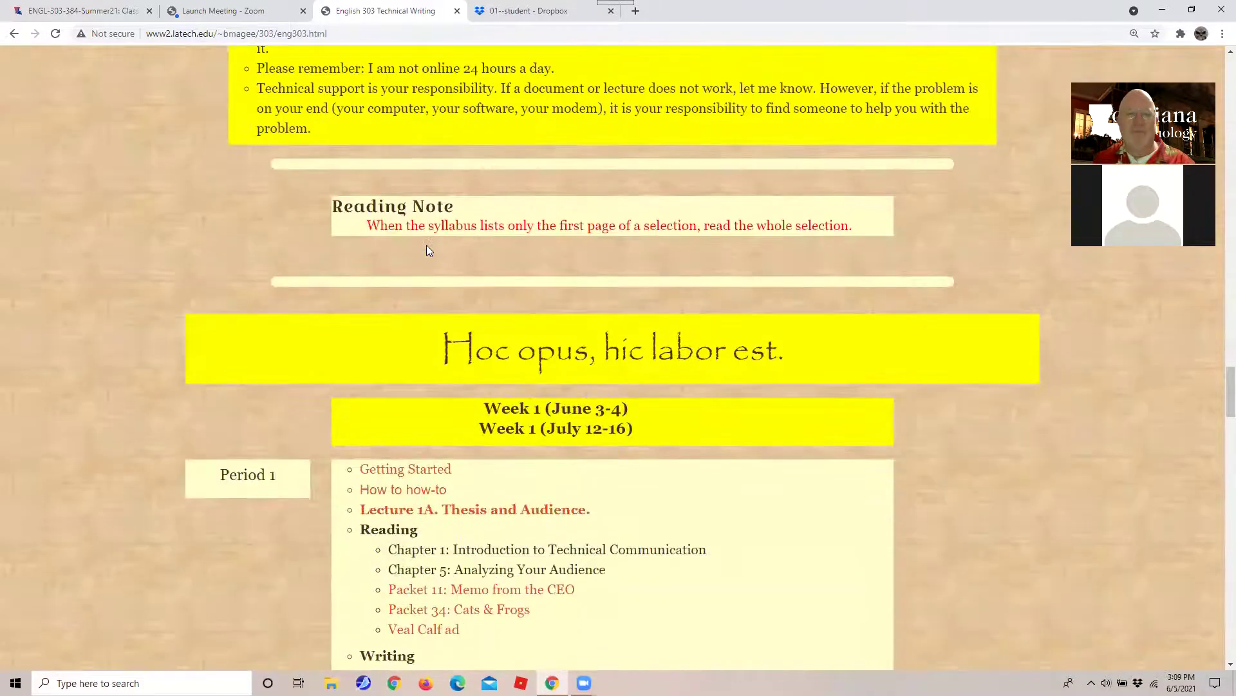
{"action": "scroll", "coordinate": [426, 244], "scroll_direction": "down", "scroll_amount": 5}
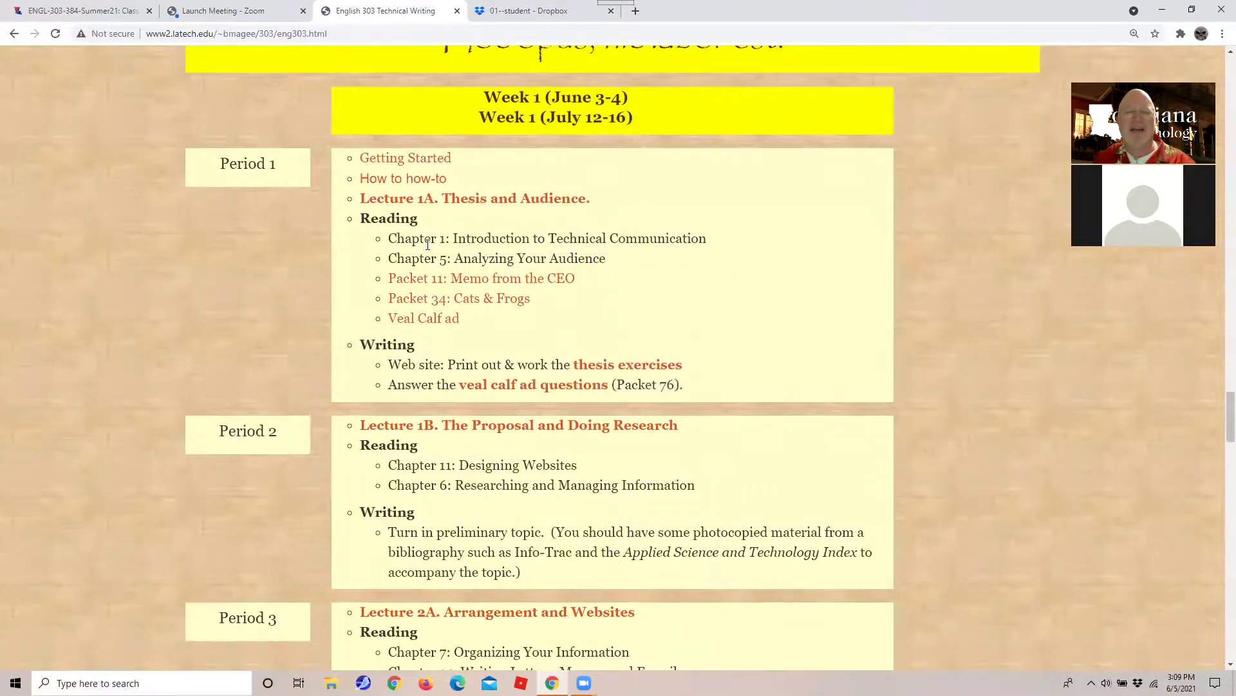
{"action": "scroll", "coordinate": [427, 244], "scroll_direction": "up", "scroll_amount": 6}
{"action": "scroll", "coordinate": [430, 242], "scroll_direction": "down", "scroll_amount": 4}
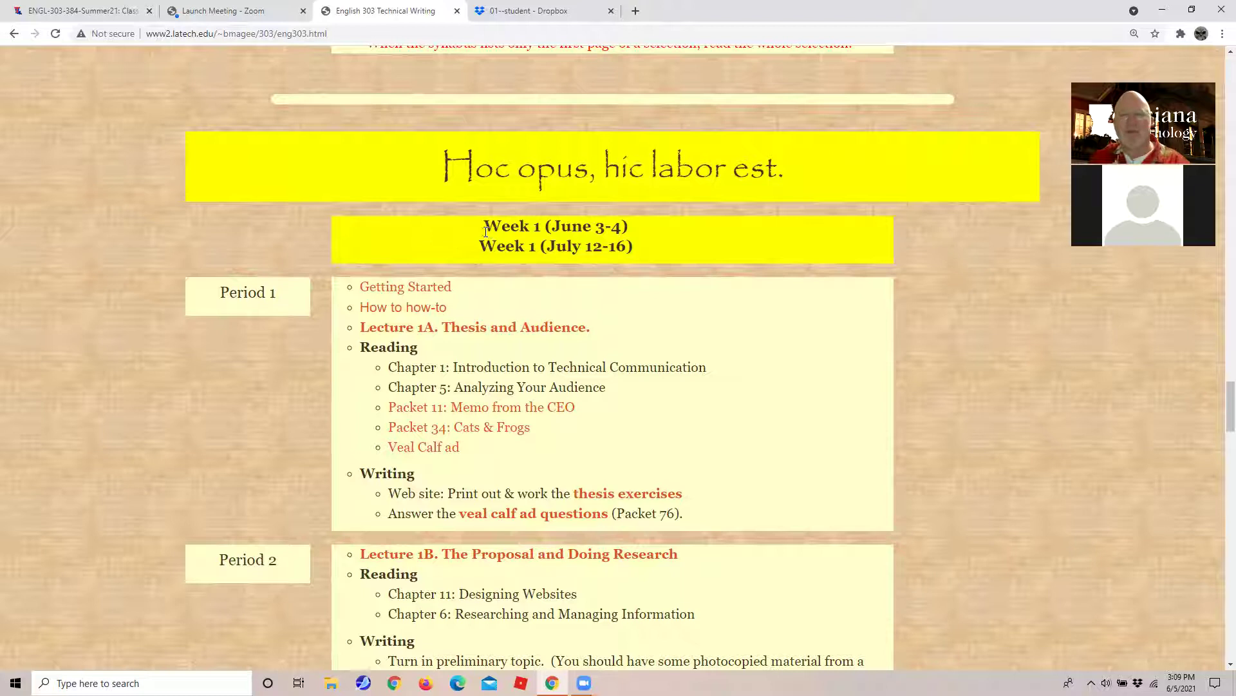
{"action": "left_click_drag", "start_coordinate": [486, 230], "coordinate": [641, 225]}
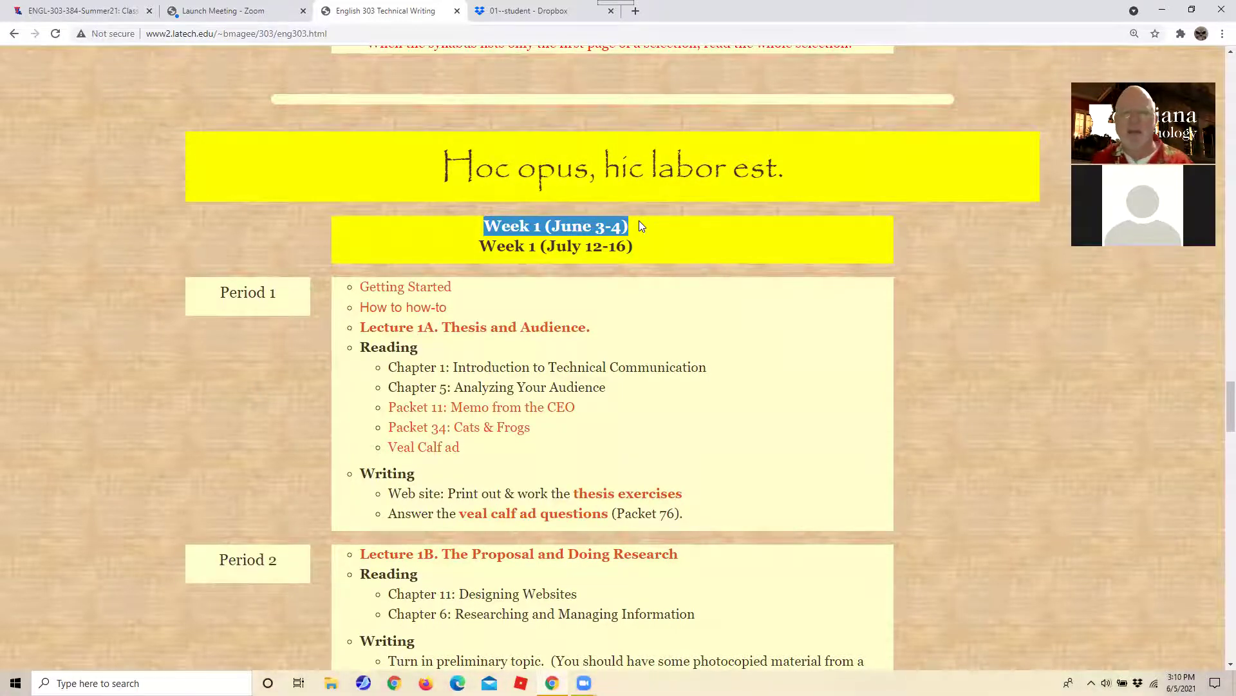
Mark the Proposal (2nd session) and Proposal (1st session) due items.
{"action": "scroll", "coordinate": [639, 226], "scroll_direction": "down", "scroll_amount": 7}
{"action": "scroll", "coordinate": [640, 225], "scroll_direction": "down", "scroll_amount": 1}
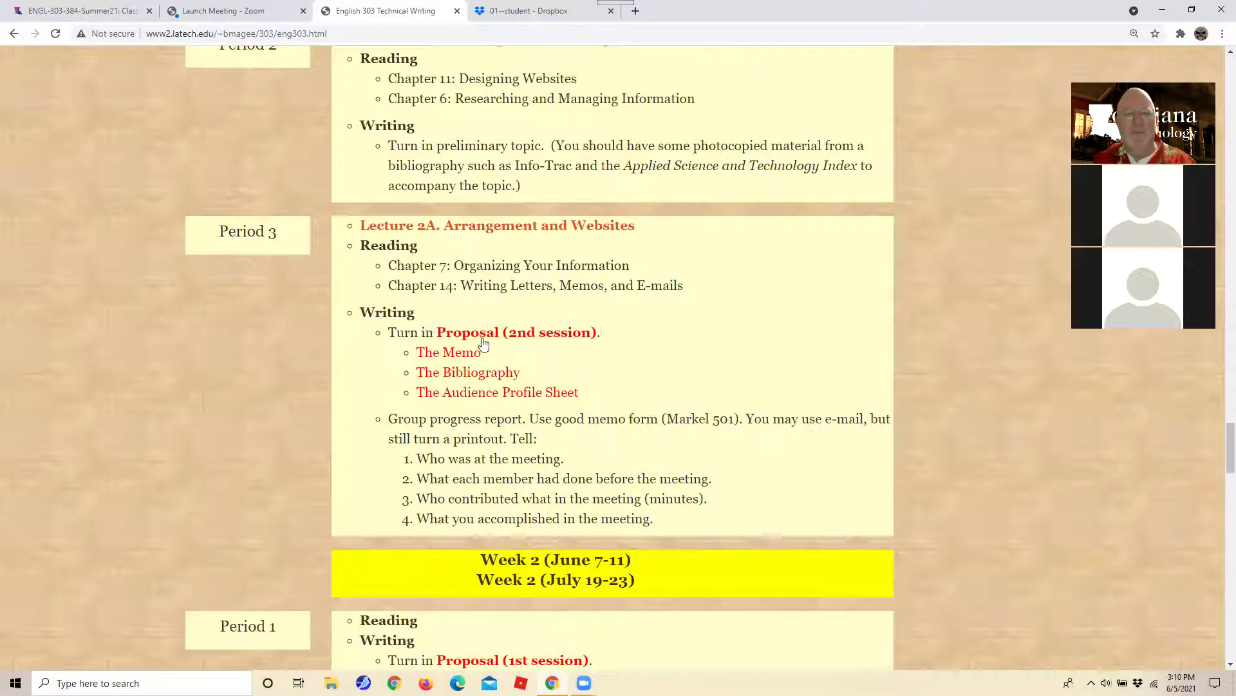
{"action": "left_click_drag", "start_coordinate": [602, 334], "coordinate": [419, 336]}
{"action": "scroll", "coordinate": [629, 406], "scroll_direction": "up", "scroll_amount": 1}
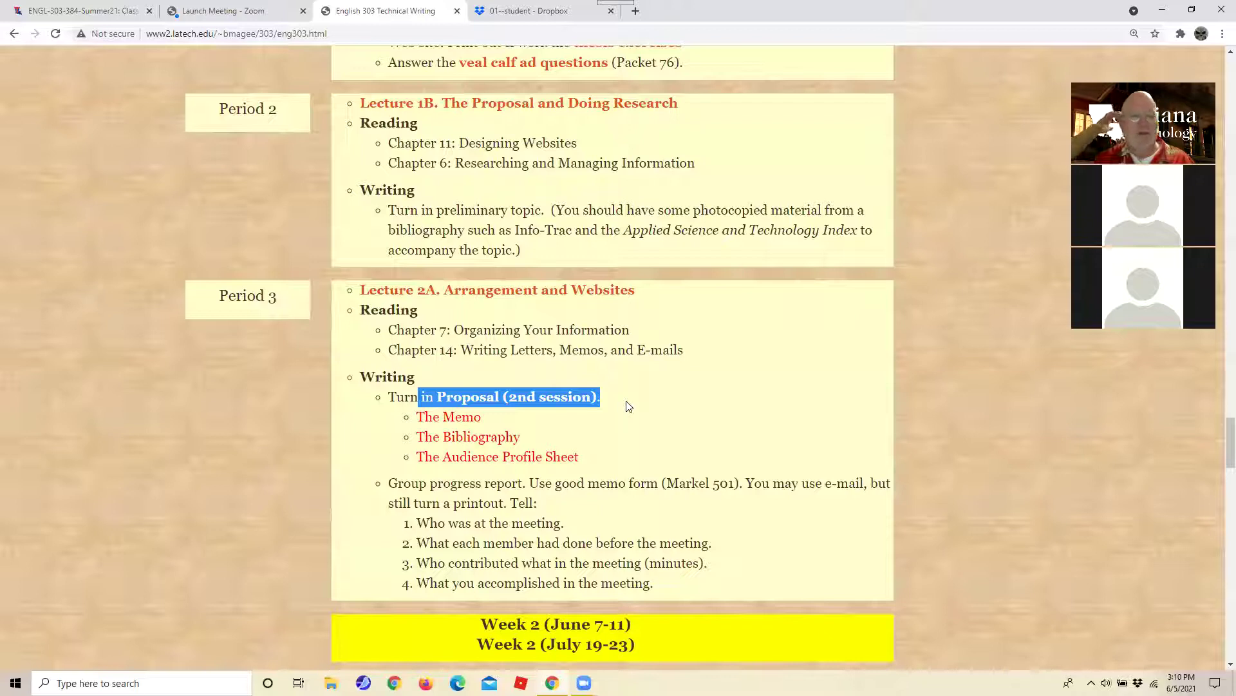
{"action": "scroll", "coordinate": [629, 406], "scroll_direction": "down", "scroll_amount": 7}
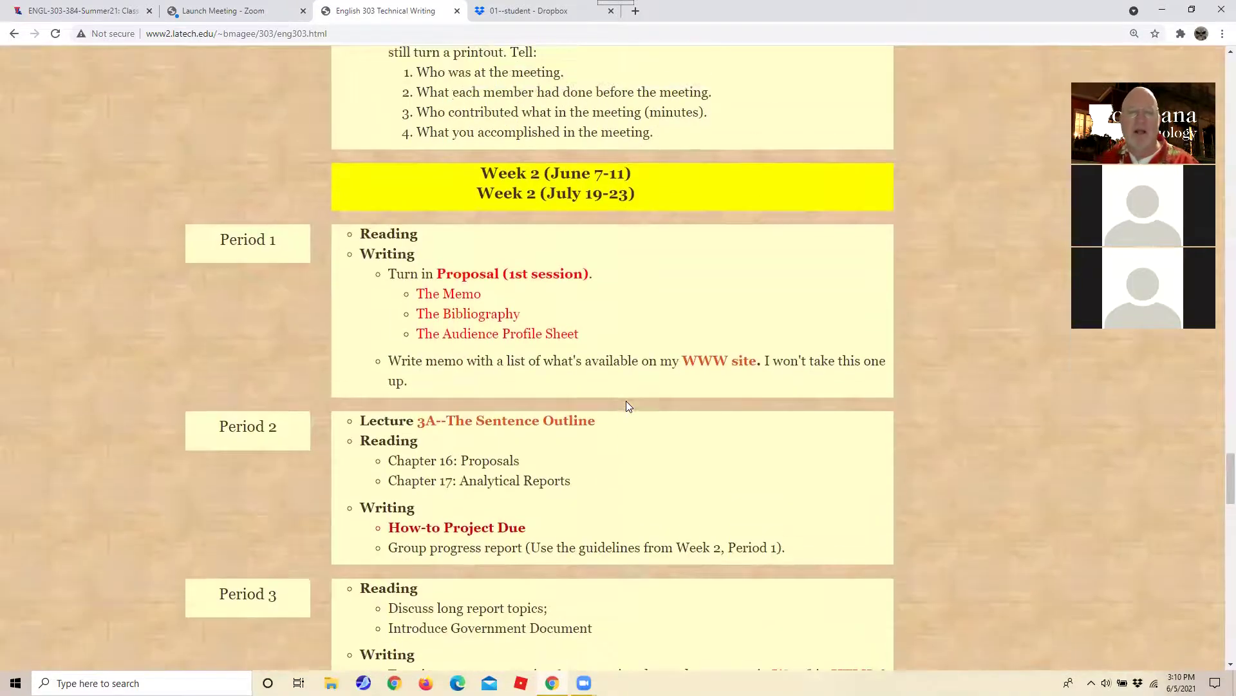
{"action": "left_click_drag", "start_coordinate": [594, 279], "coordinate": [437, 278]}
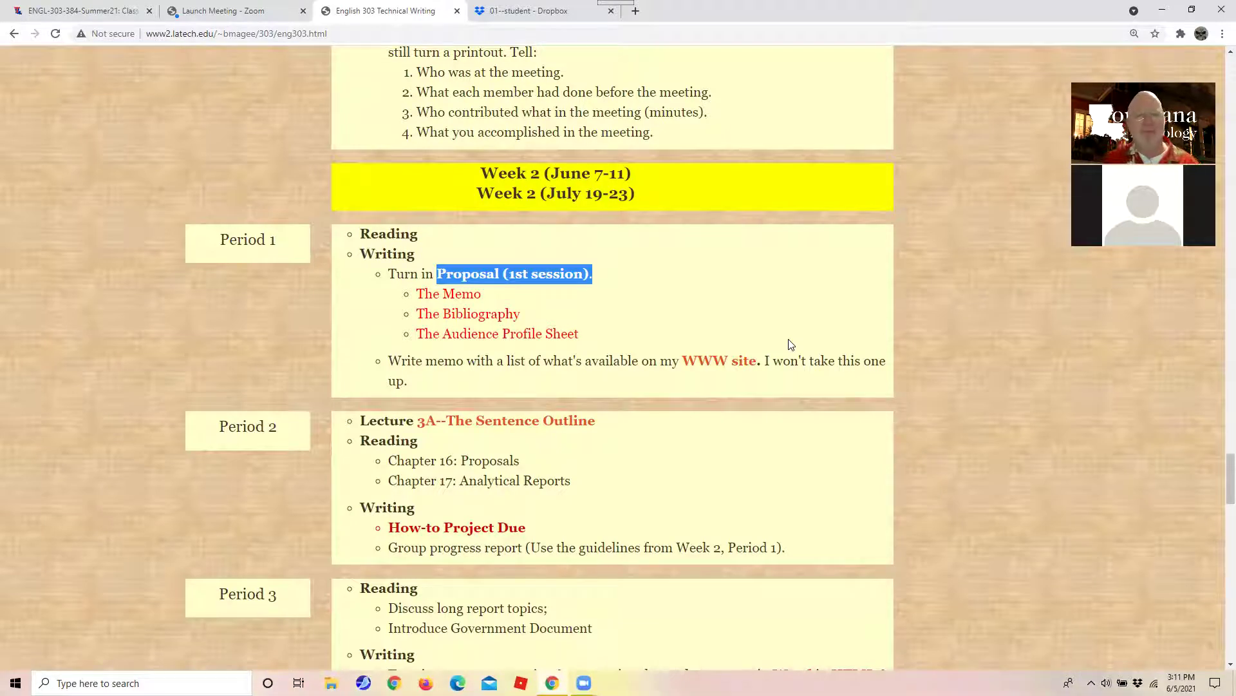
{"action": "scroll", "coordinate": [770, 367], "scroll_direction": "down", "scroll_amount": 2}
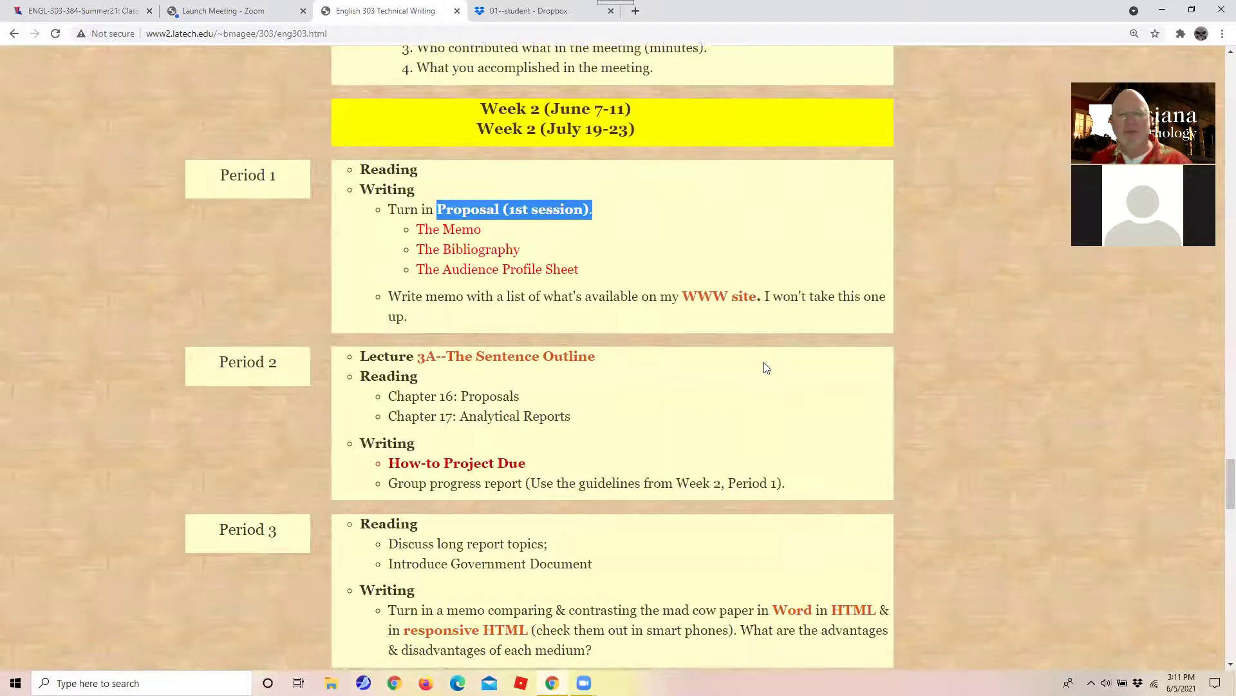
{"action": "scroll", "coordinate": [773, 371], "scroll_direction": "down", "scroll_amount": 1}
{"action": "scroll", "coordinate": [773, 369], "scroll_direction": "up", "scroll_amount": 3}
{"action": "left_click_drag", "start_coordinate": [540, 174], "coordinate": [746, 178]}
{"action": "left_click_drag", "start_coordinate": [197, 237], "coordinate": [317, 245]}
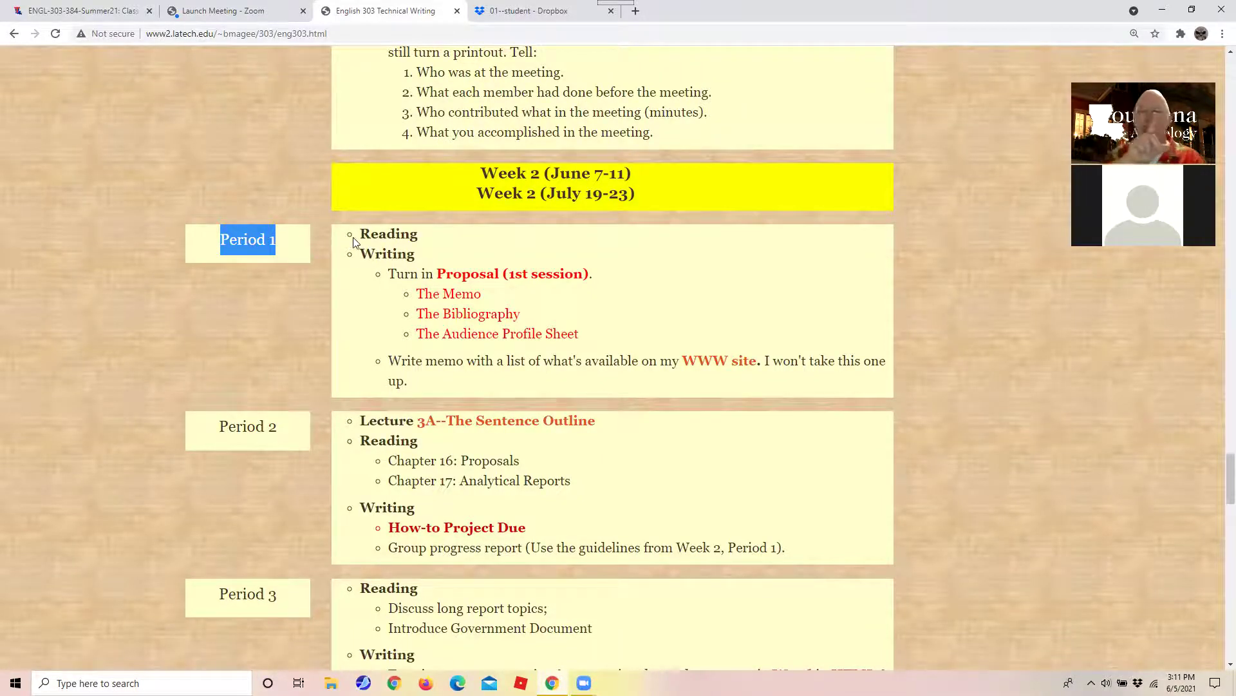
{"action": "left_click_drag", "start_coordinate": [212, 427], "coordinate": [295, 435]}
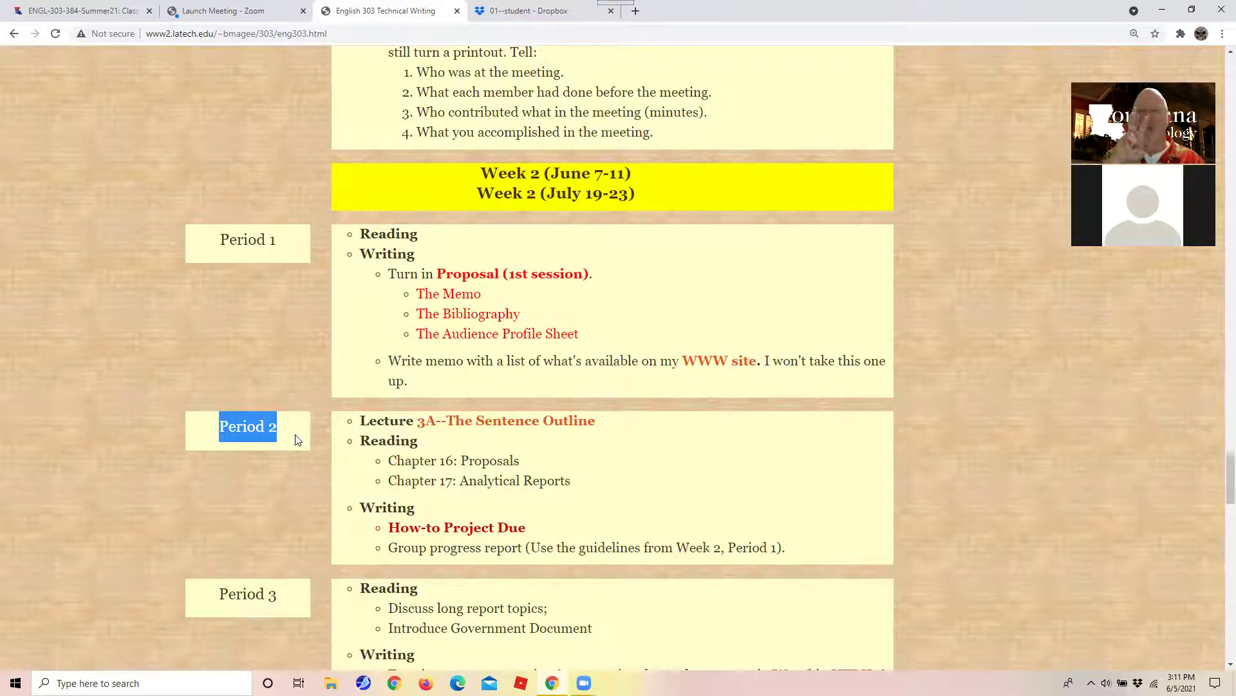
{"action": "scroll", "coordinate": [188, 571], "scroll_direction": "down", "scroll_amount": 8}
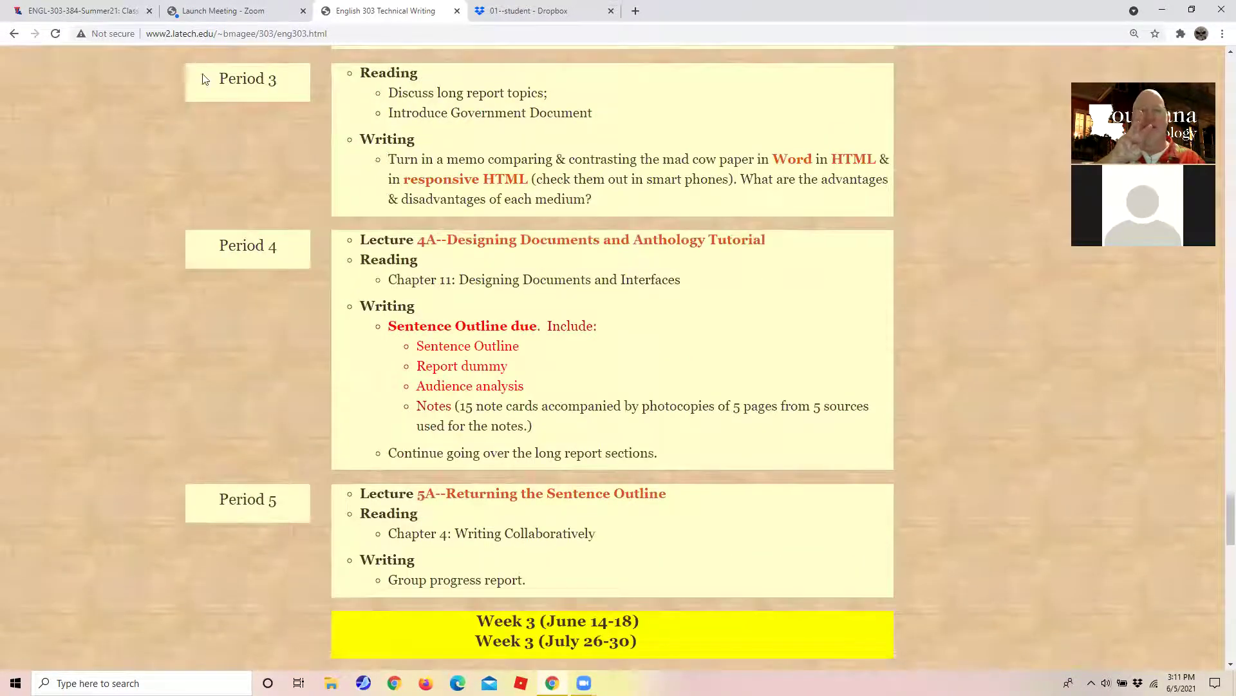
{"action": "left_click_drag", "start_coordinate": [186, 87], "coordinate": [273, 98]}
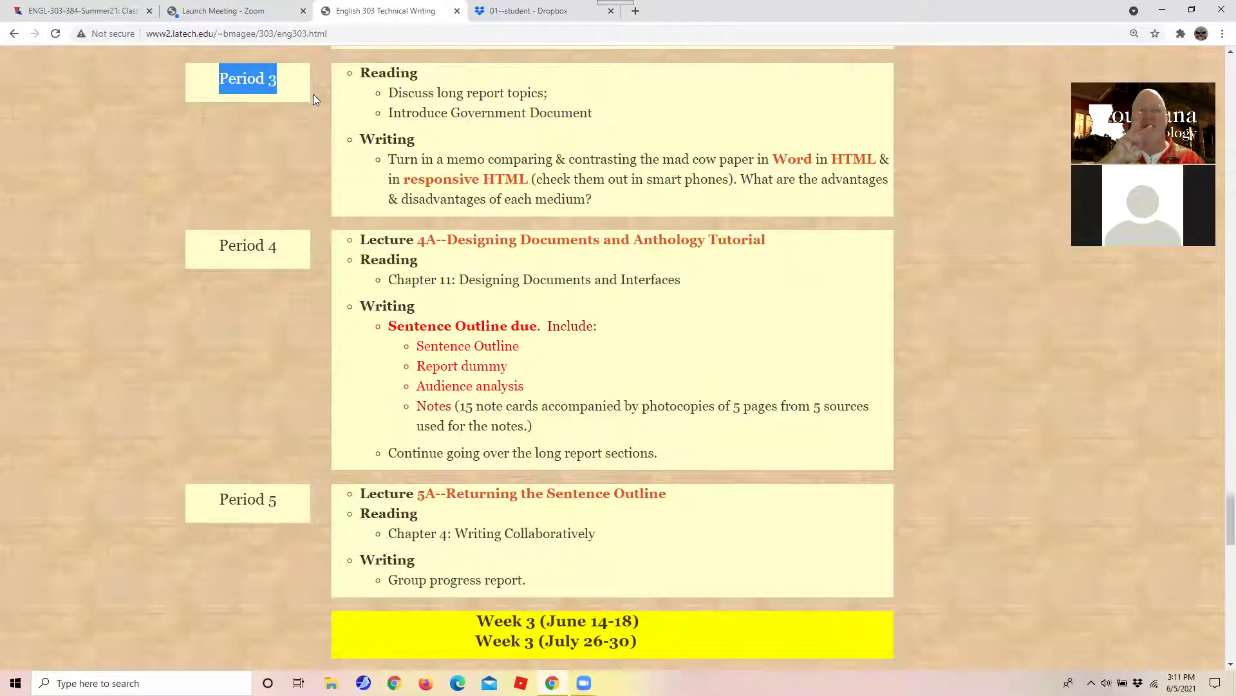
{"action": "left_click_drag", "start_coordinate": [192, 258], "coordinate": [289, 240]}
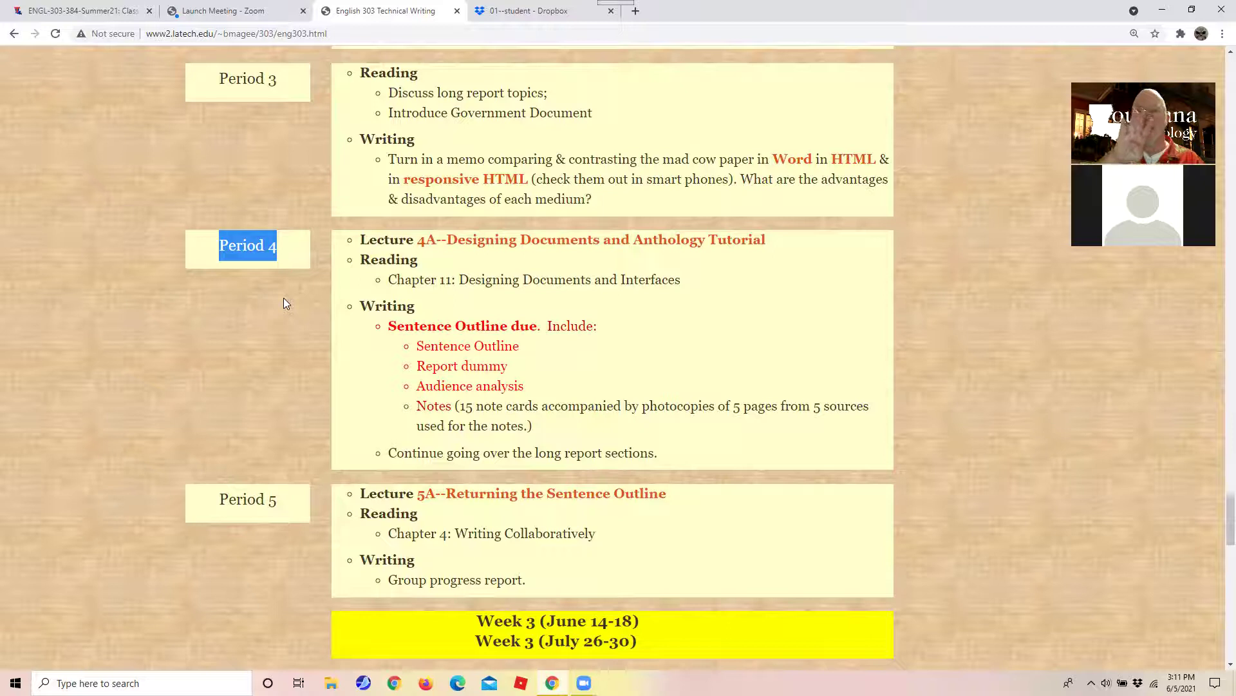
{"action": "left_click_drag", "start_coordinate": [208, 510], "coordinate": [293, 496]}
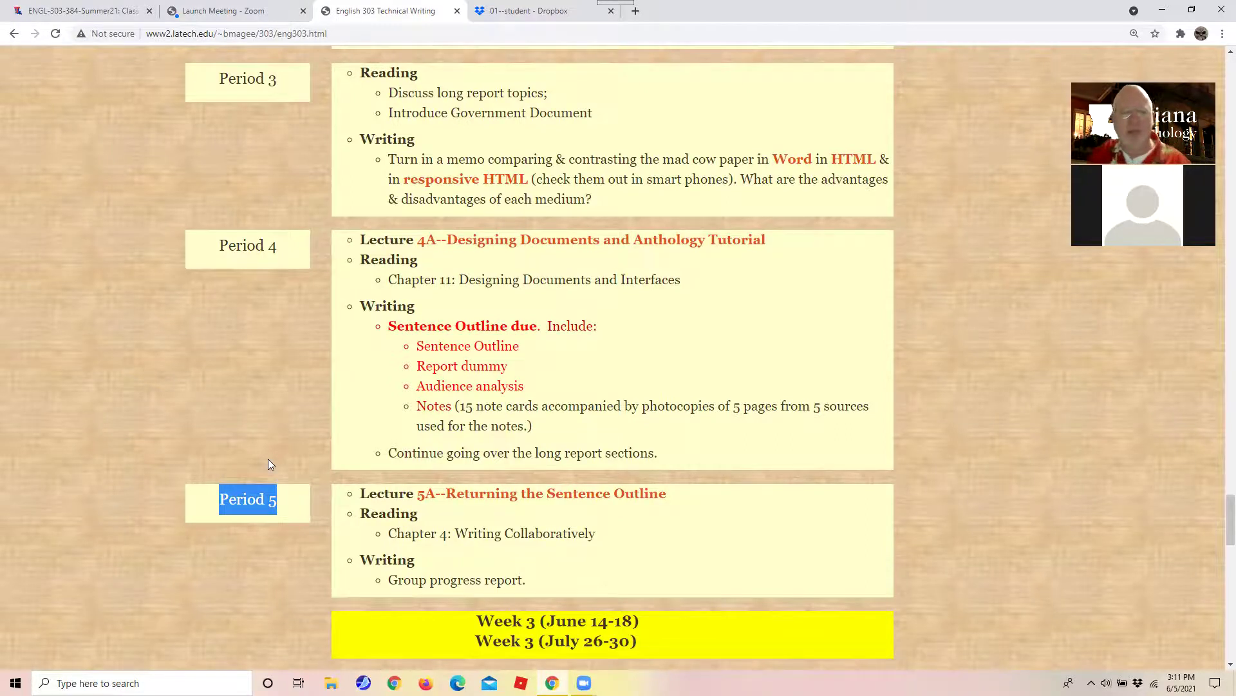
{"action": "scroll", "coordinate": [269, 461], "scroll_direction": "up", "scroll_amount": 6}
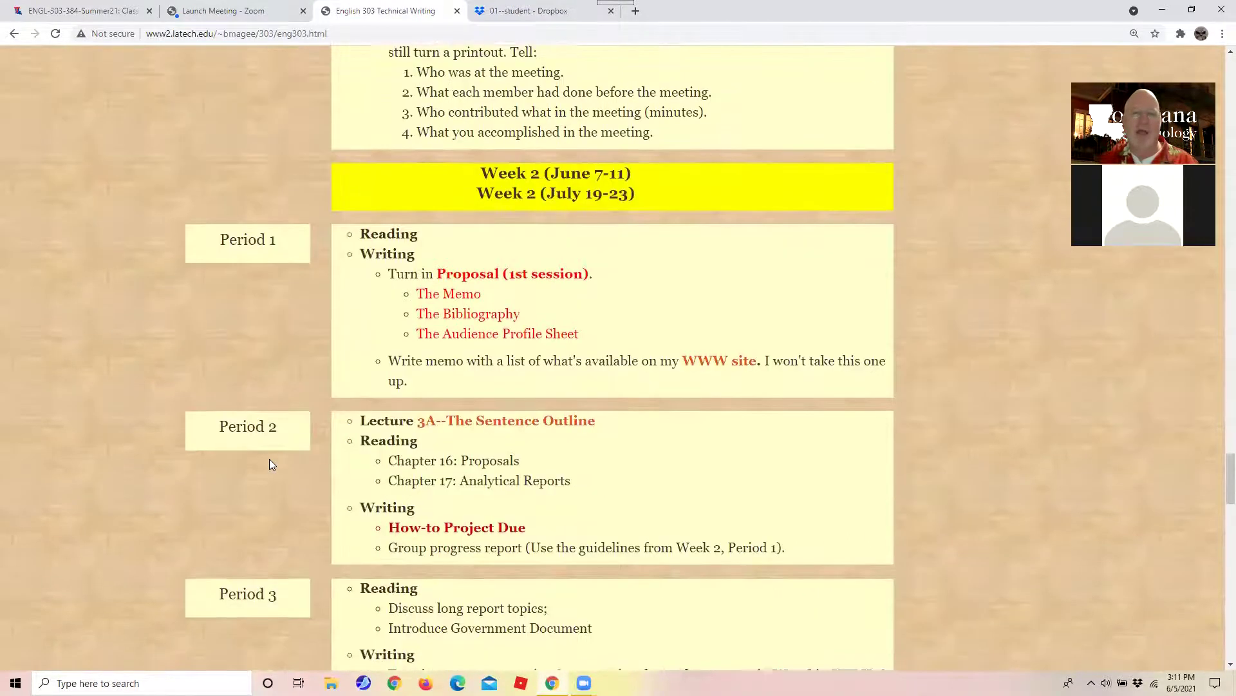
{"action": "scroll", "coordinate": [269, 459], "scroll_direction": "down", "scroll_amount": 6}
{"action": "scroll", "coordinate": [269, 465], "scroll_direction": "down", "scroll_amount": 4}
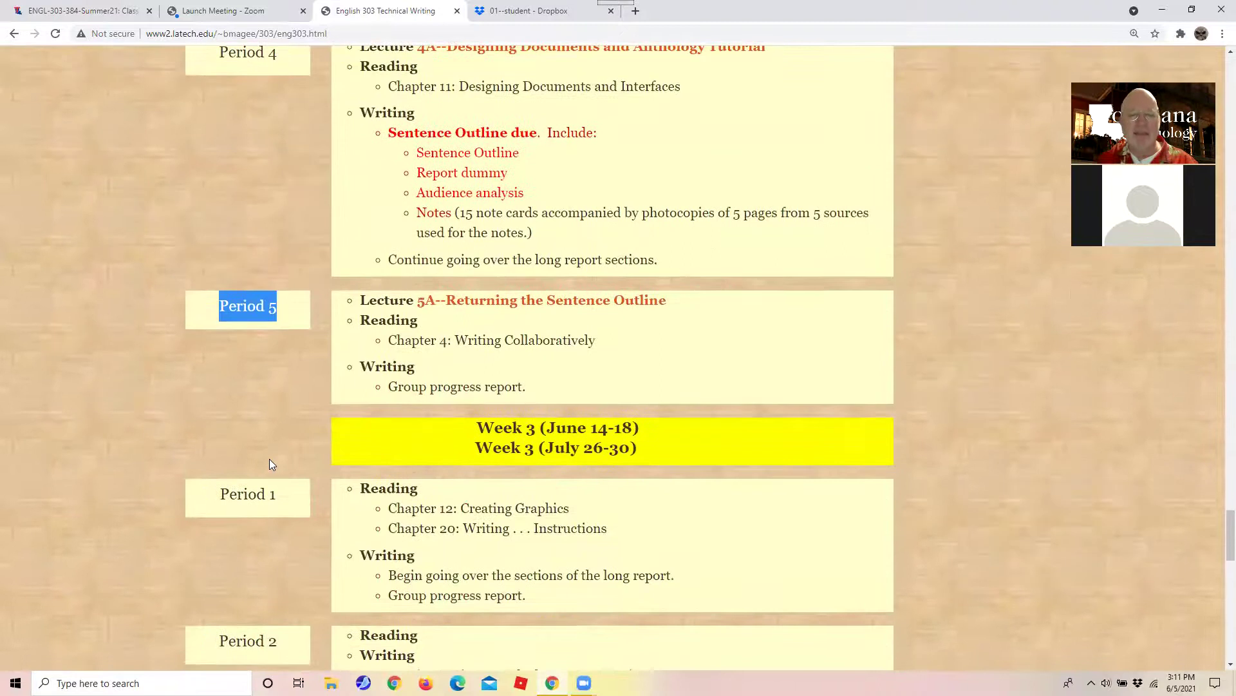
{"action": "scroll", "coordinate": [270, 463], "scroll_direction": "down", "scroll_amount": 7}
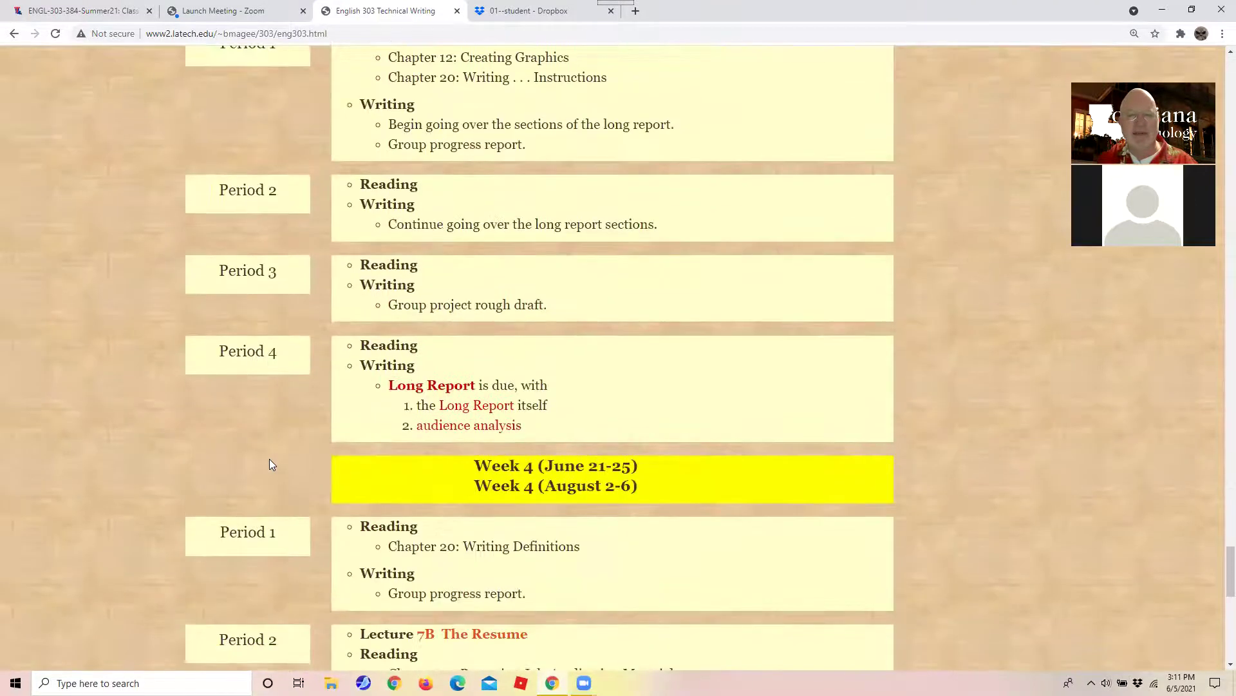
{"action": "scroll", "coordinate": [270, 459], "scroll_direction": "up", "scroll_amount": 8}
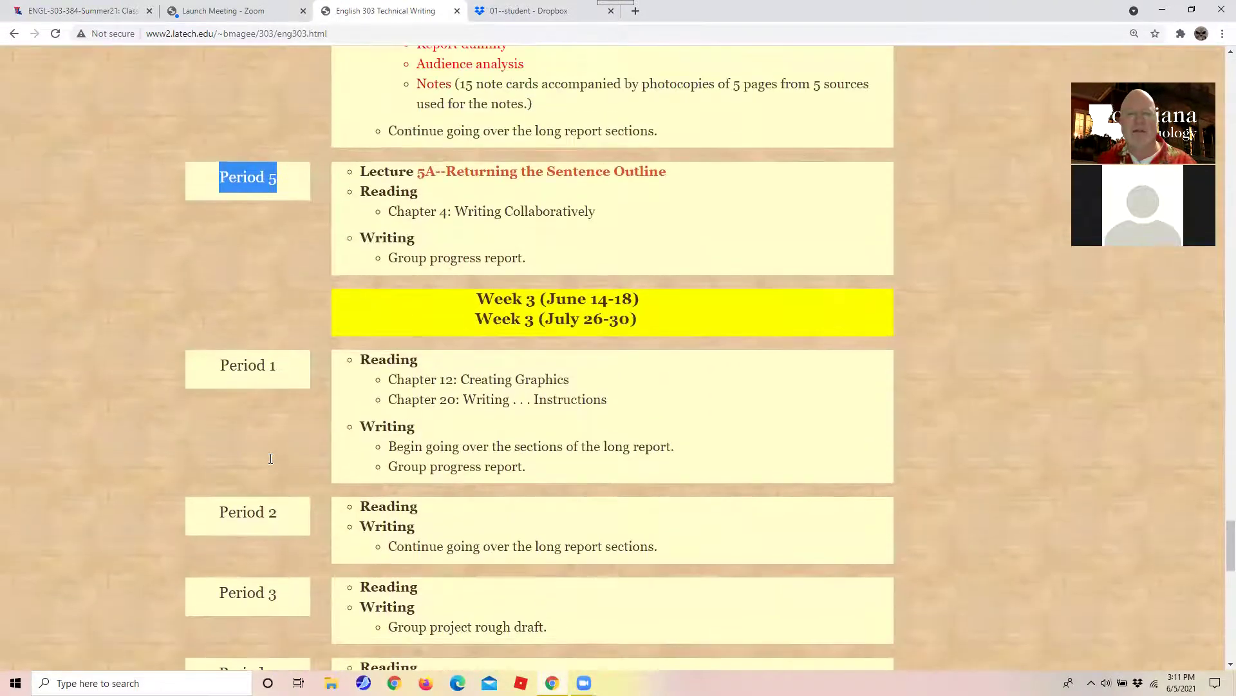
{"action": "scroll", "coordinate": [271, 459], "scroll_direction": "up", "scroll_amount": 3}
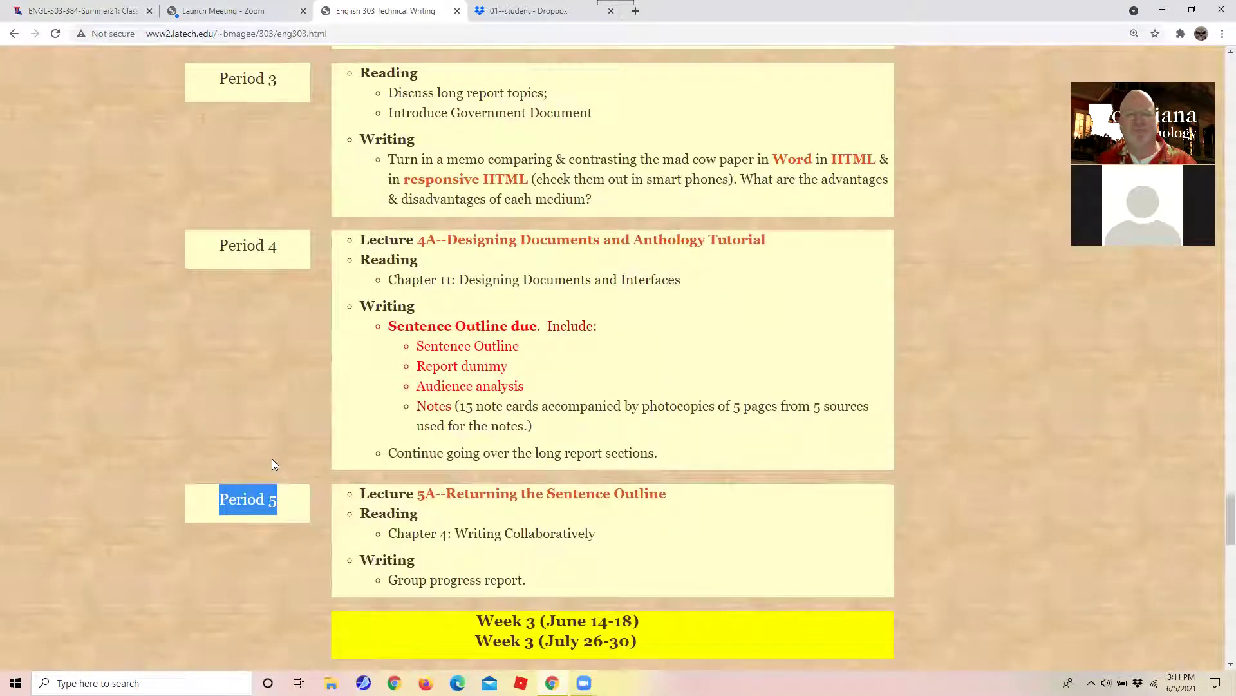
{"action": "scroll", "coordinate": [276, 460], "scroll_direction": "up", "scroll_amount": 4}
{"action": "scroll", "coordinate": [276, 459], "scroll_direction": "down", "scroll_amount": 14}
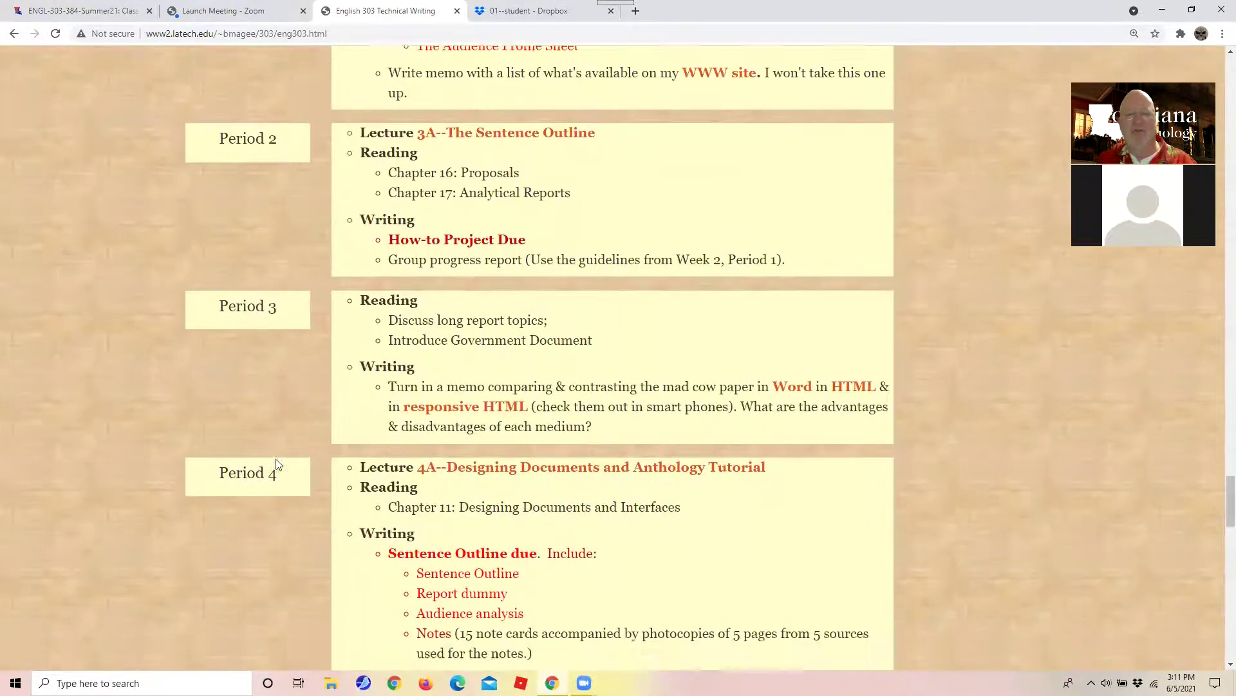
{"action": "scroll", "coordinate": [275, 459], "scroll_direction": "up", "scroll_amount": 6}
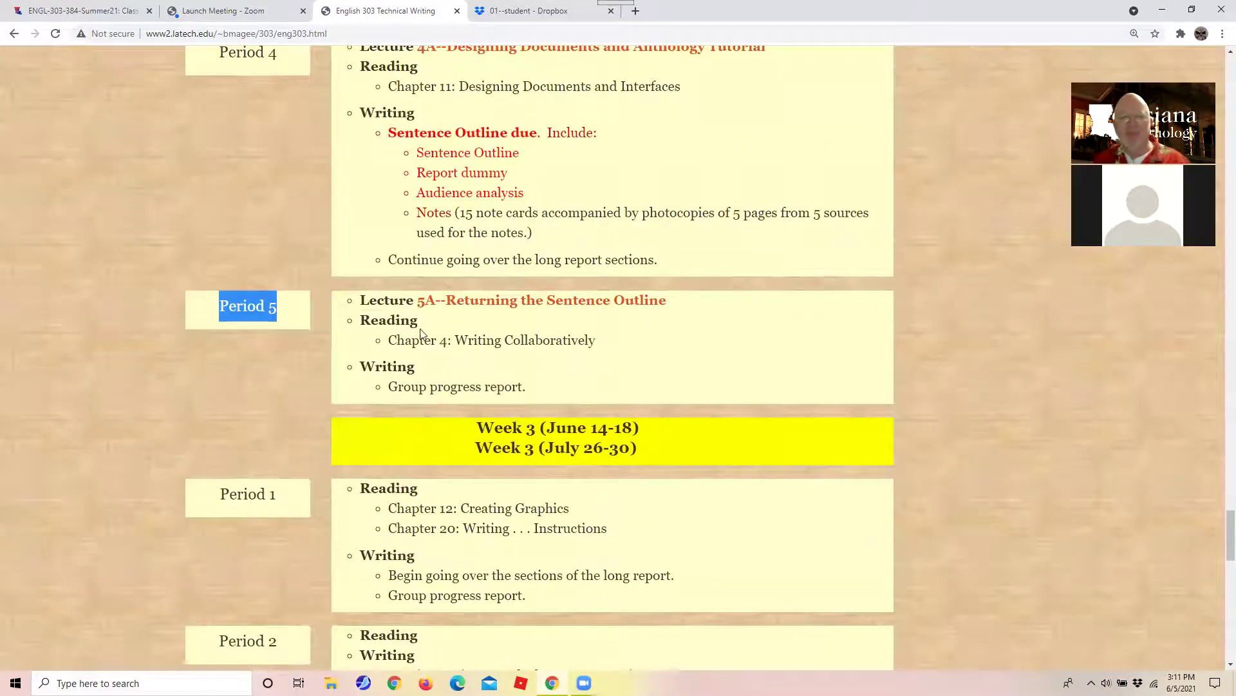
{"action": "left_click", "coordinate": [358, 304]}
{"action": "left_click_drag", "start_coordinate": [358, 304], "coordinate": [457, 302]}
{"action": "scroll", "coordinate": [360, 277], "scroll_direction": "up", "scroll_amount": 3}
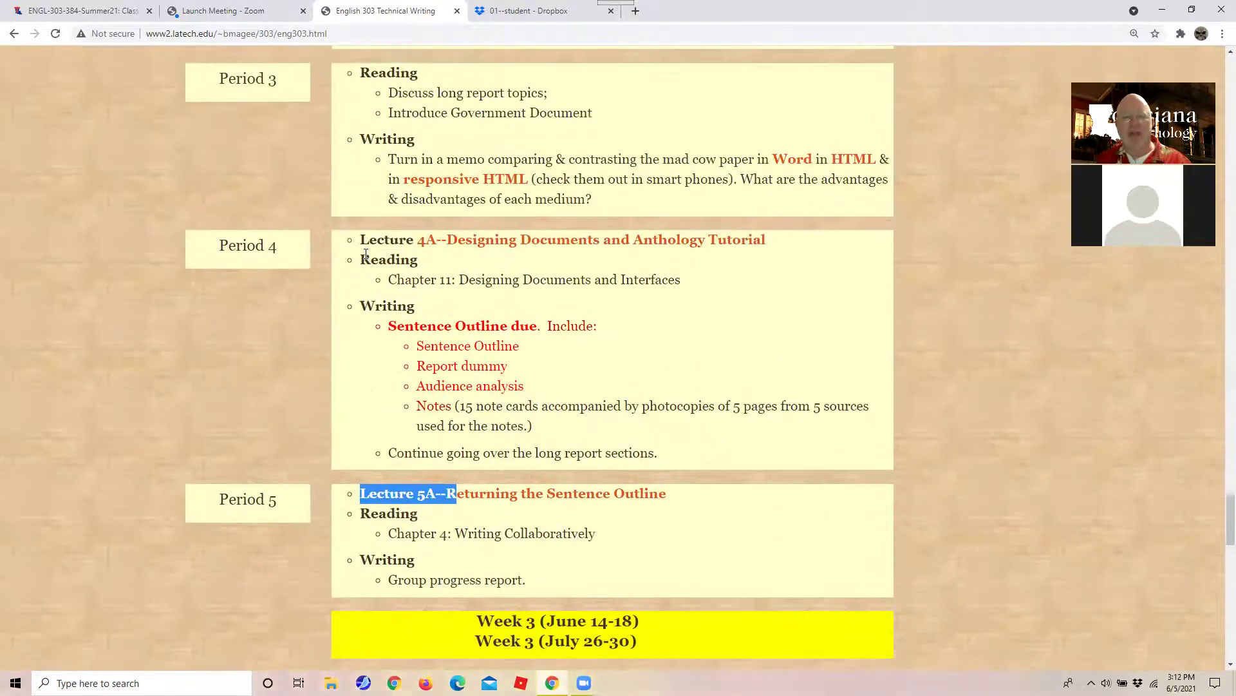
{"action": "left_click_drag", "start_coordinate": [359, 256], "coordinate": [610, 326]}
{"action": "scroll", "coordinate": [577, 293], "scroll_direction": "up", "scroll_amount": 4}
{"action": "scroll", "coordinate": [578, 296], "scroll_direction": "up", "scroll_amount": 3}
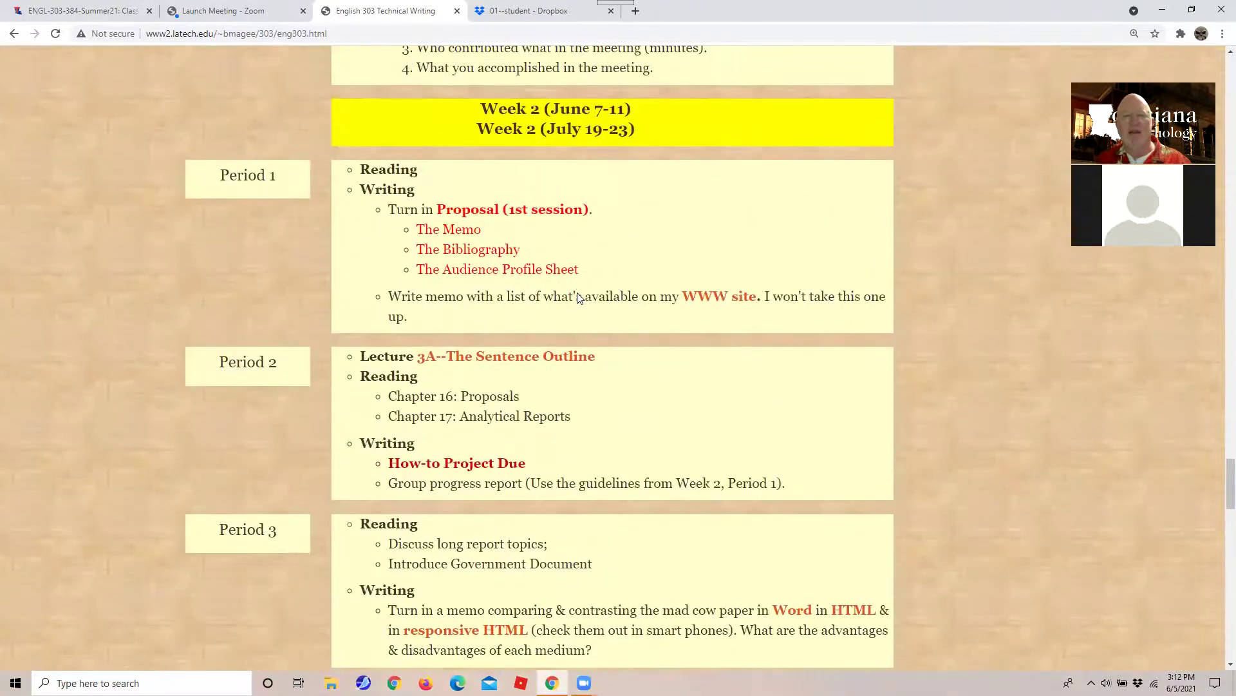
{"action": "scroll", "coordinate": [578, 294], "scroll_direction": "down", "scroll_amount": 11}
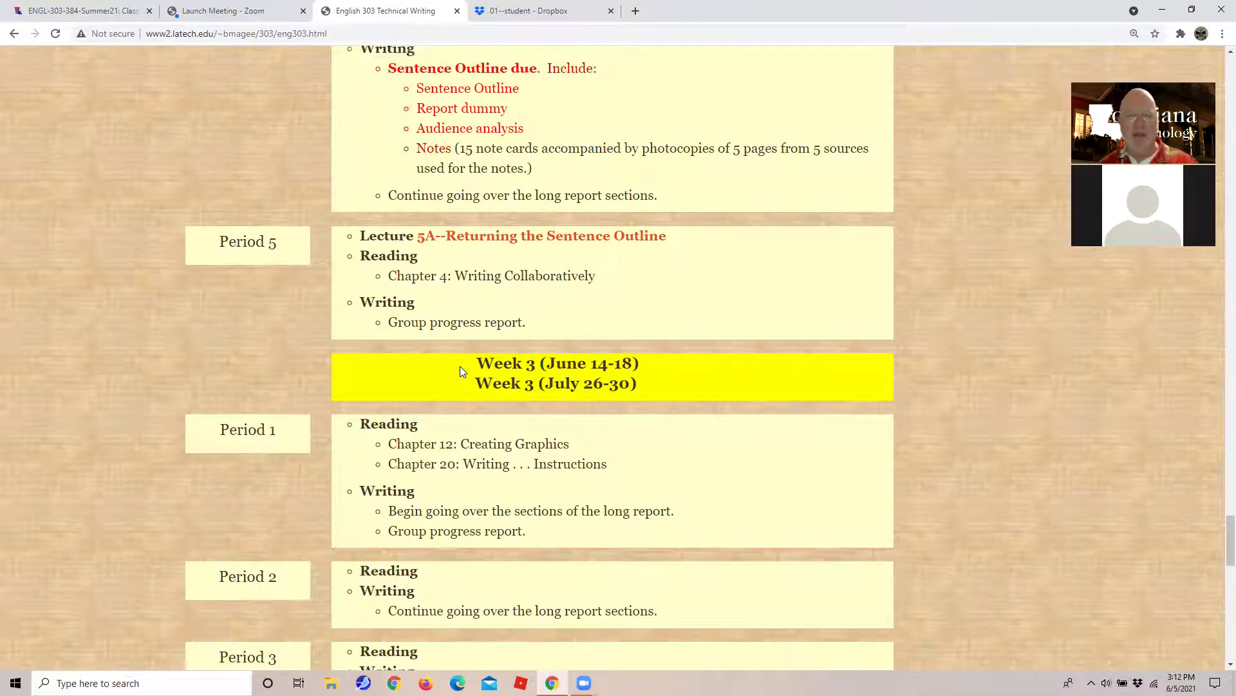
{"action": "left_click_drag", "start_coordinate": [460, 366], "coordinate": [486, 484]}
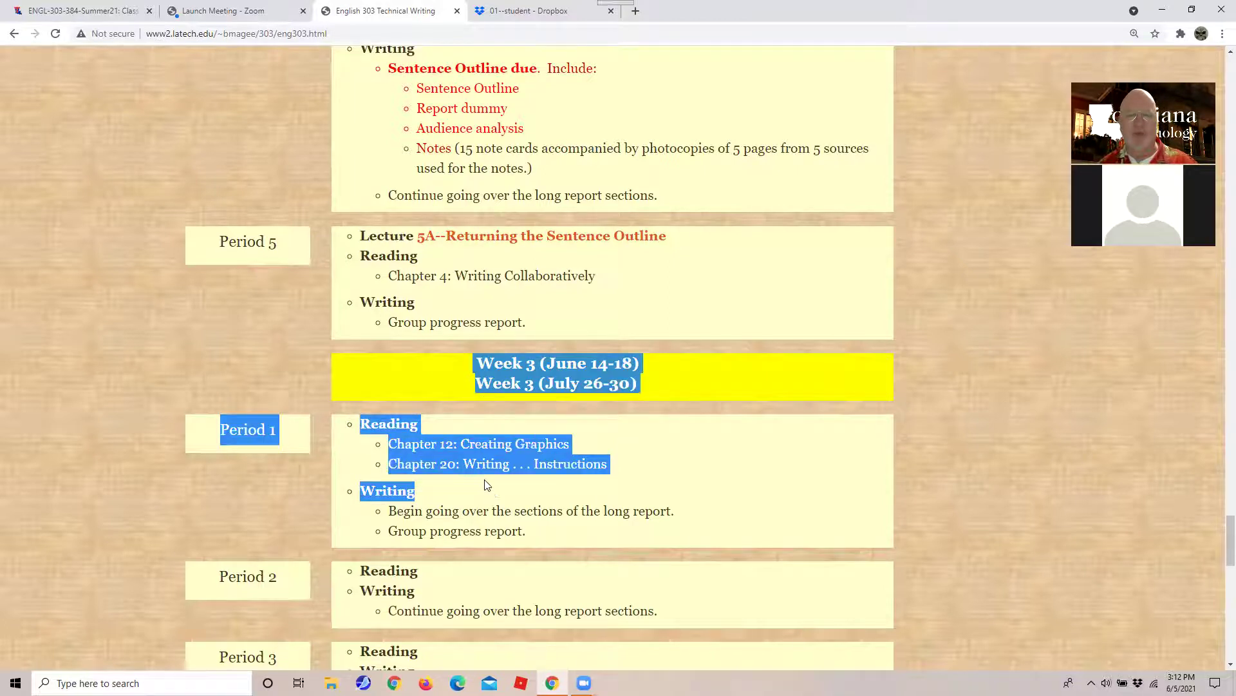
{"action": "left_click", "coordinate": [450, 386]}
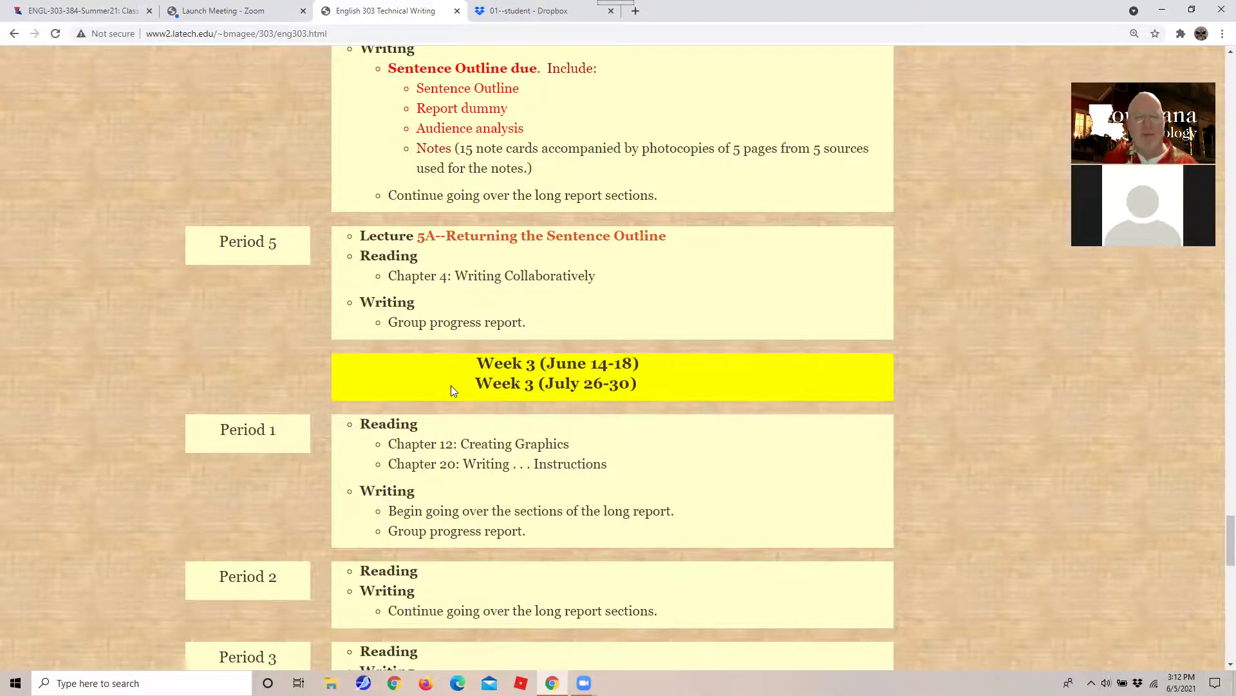
{"action": "scroll", "coordinate": [451, 385], "scroll_direction": "down", "scroll_amount": 6}
{"action": "scroll", "coordinate": [450, 385], "scroll_direction": "up", "scroll_amount": 2}
{"action": "scroll", "coordinate": [450, 385], "scroll_direction": "down", "scroll_amount": 2}
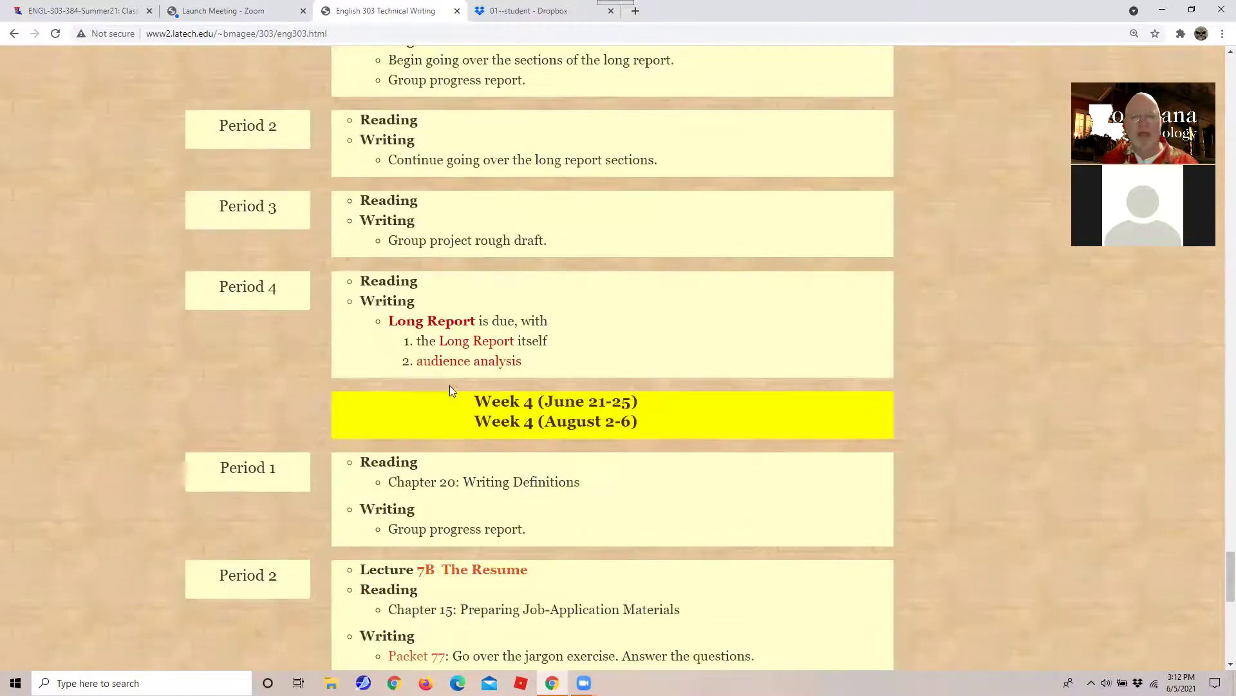
{"action": "left_click_drag", "start_coordinate": [412, 340], "coordinate": [487, 398]}
{"action": "left_click", "coordinate": [526, 429]}
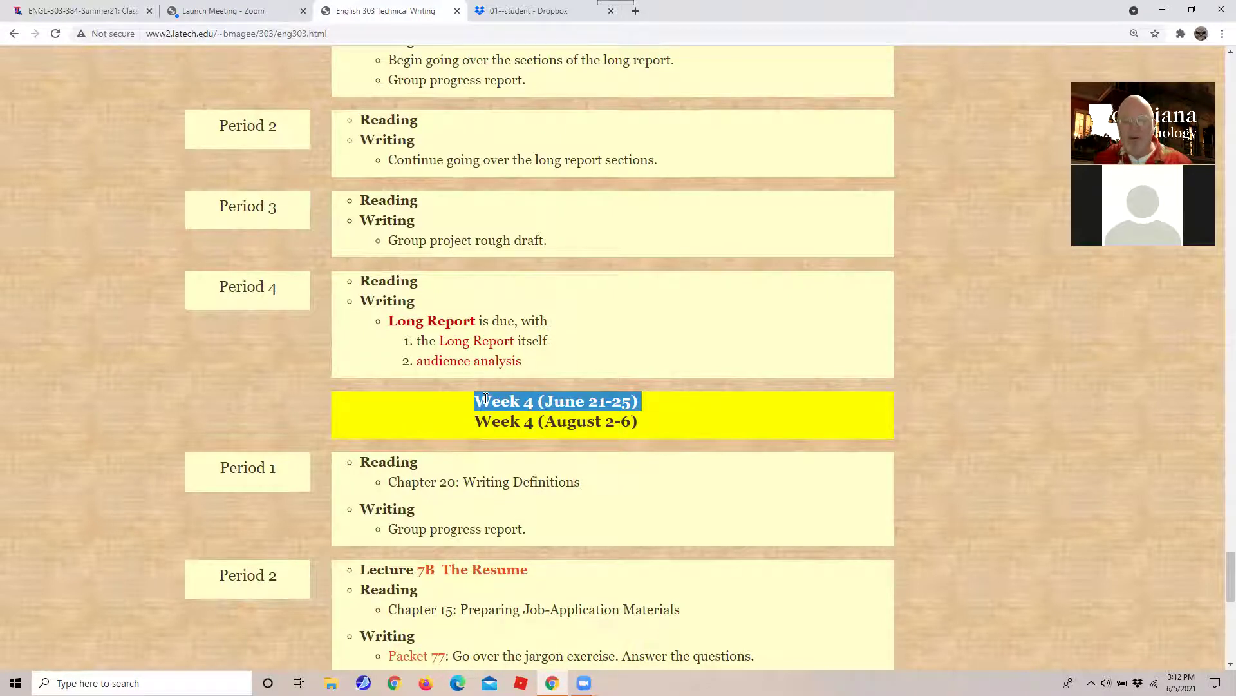
{"action": "scroll", "coordinate": [486, 398], "scroll_direction": "down", "scroll_amount": 5}
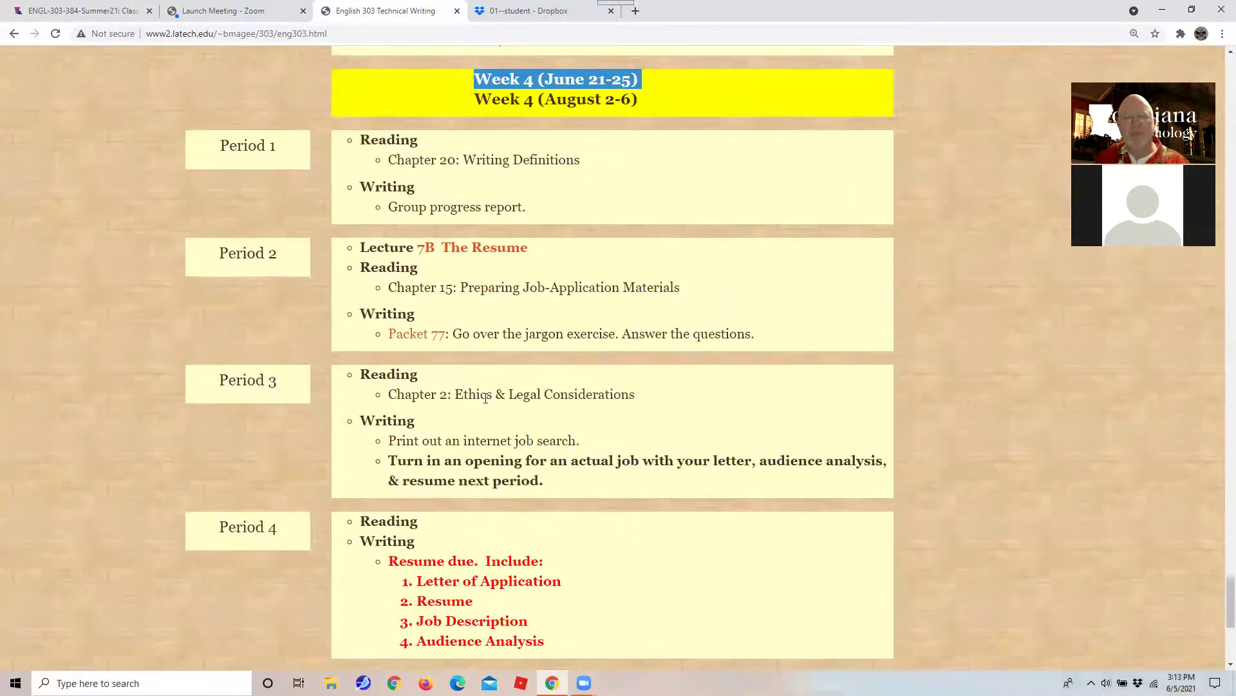
{"action": "scroll", "coordinate": [485, 398], "scroll_direction": "up", "scroll_amount": 5}
{"action": "scroll", "coordinate": [485, 398], "scroll_direction": "down", "scroll_amount": 11}
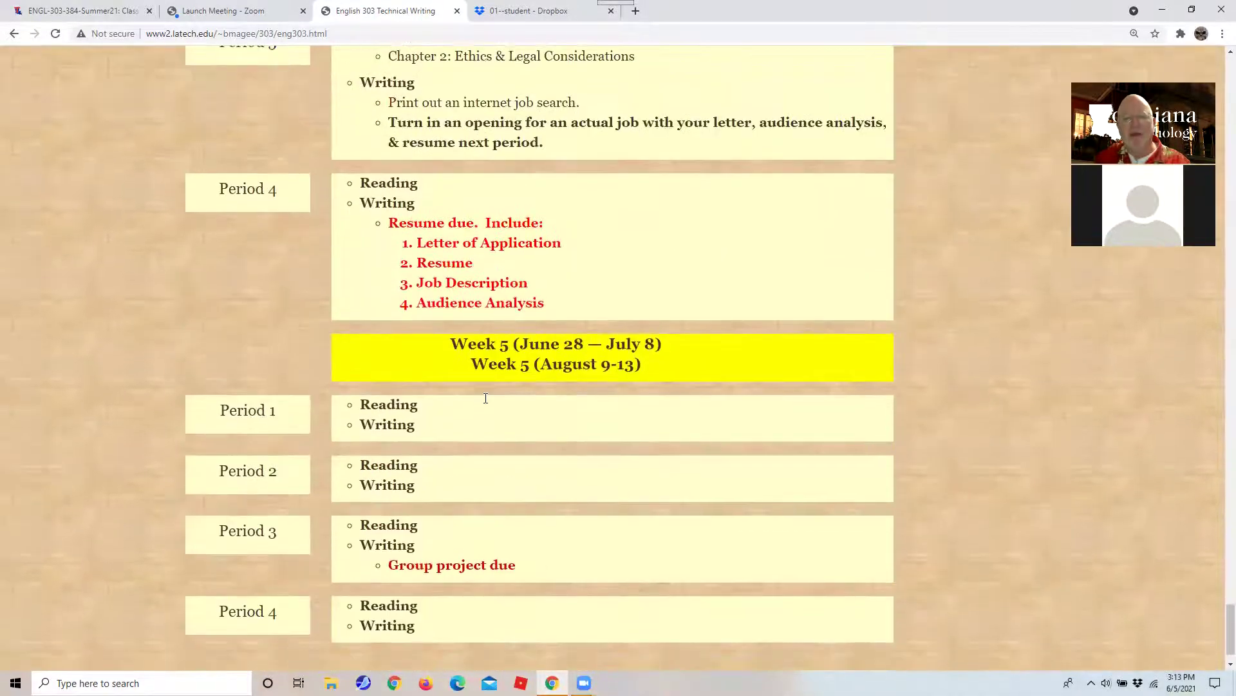
{"action": "scroll", "coordinate": [486, 398], "scroll_direction": "up", "scroll_amount": 10}
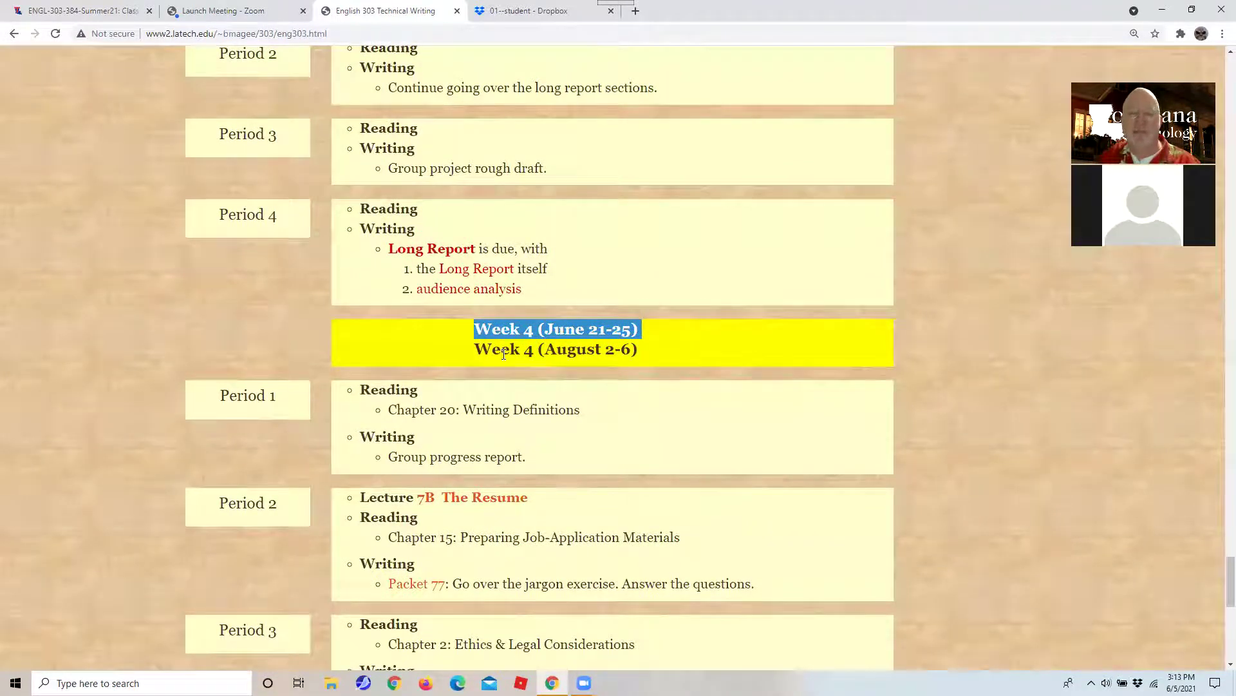
{"action": "scroll", "coordinate": [504, 355], "scroll_direction": "down", "scroll_amount": 10}
{"action": "scroll", "coordinate": [504, 358], "scroll_direction": "up", "scroll_amount": 1}
{"action": "scroll", "coordinate": [503, 358], "scroll_direction": "up", "scroll_amount": 20}
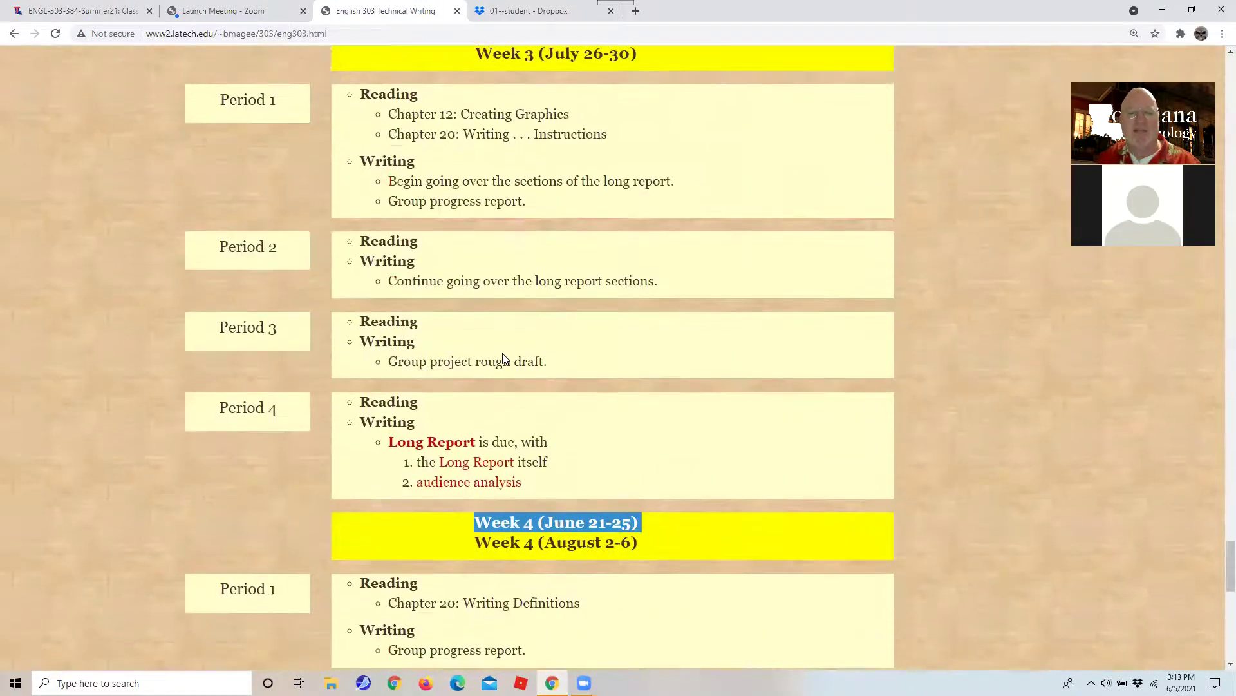
{"action": "scroll", "coordinate": [503, 354], "scroll_direction": "up", "scroll_amount": 15}
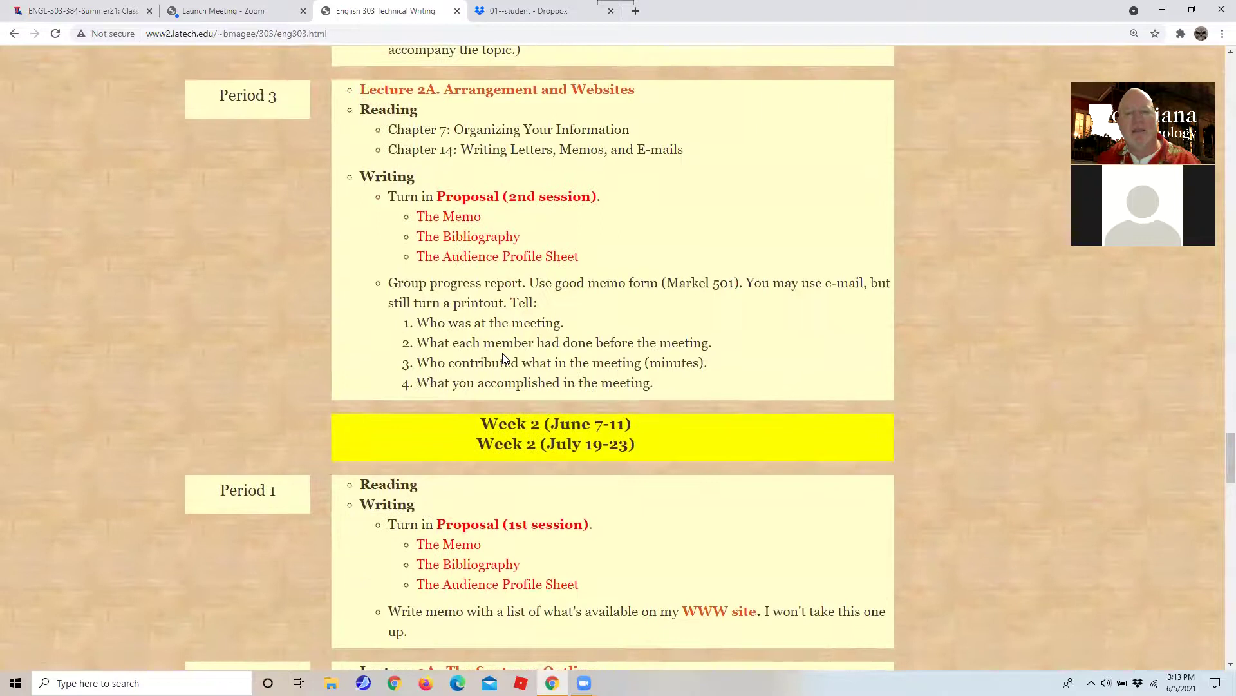
{"action": "scroll", "coordinate": [503, 358], "scroll_direction": "down", "scroll_amount": 2}
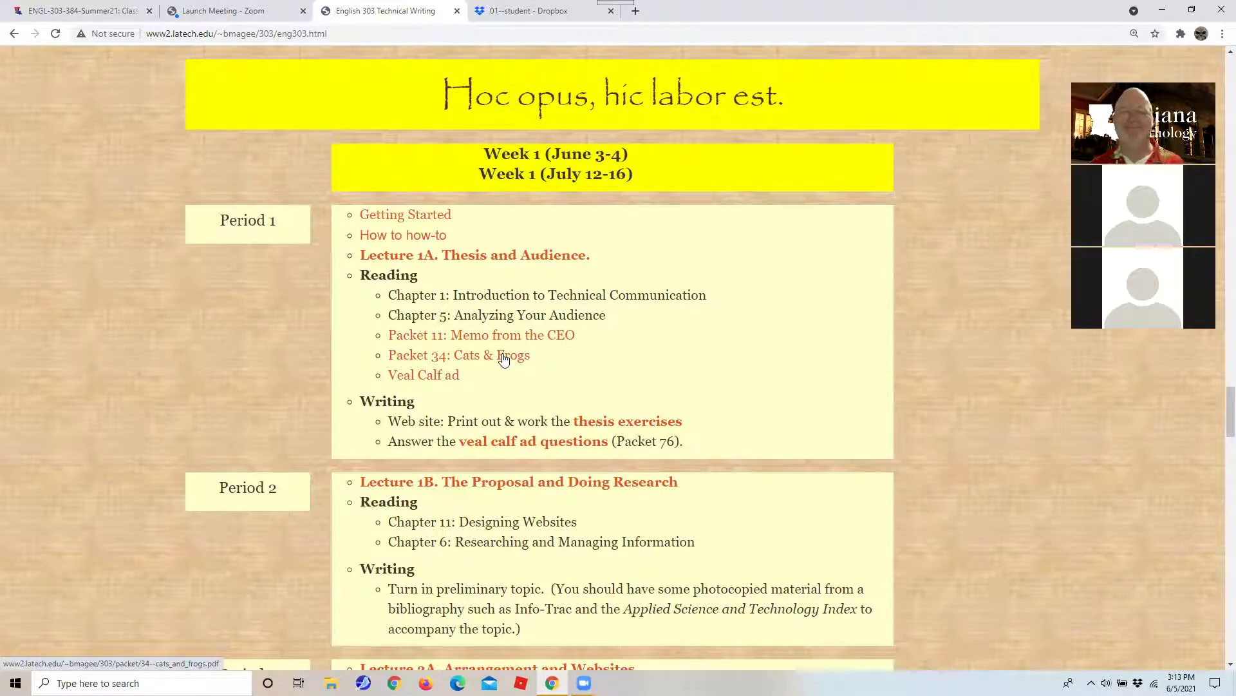
{"action": "left_click", "coordinate": [402, 257]}
{"action": "scroll", "coordinate": [399, 258], "scroll_direction": "down", "scroll_amount": 9}
{"action": "scroll", "coordinate": [399, 261], "scroll_direction": "down", "scroll_amount": 20}
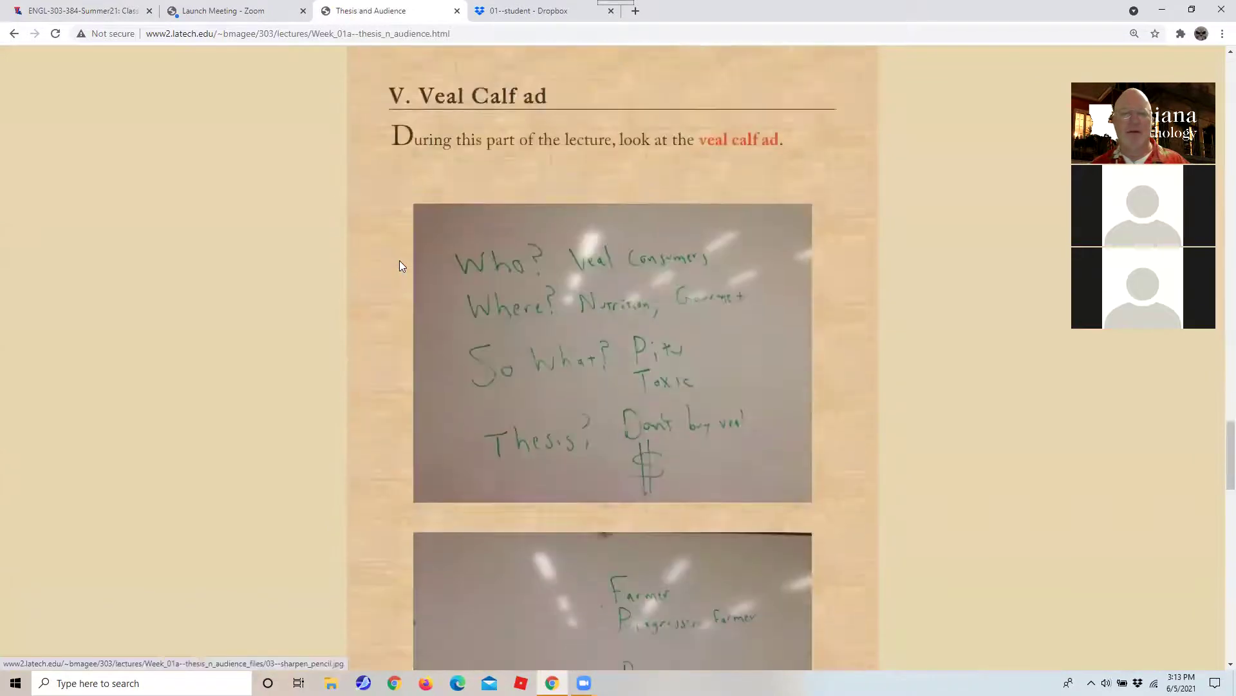
{"action": "scroll", "coordinate": [398, 268], "scroll_direction": "up", "scroll_amount": 20}
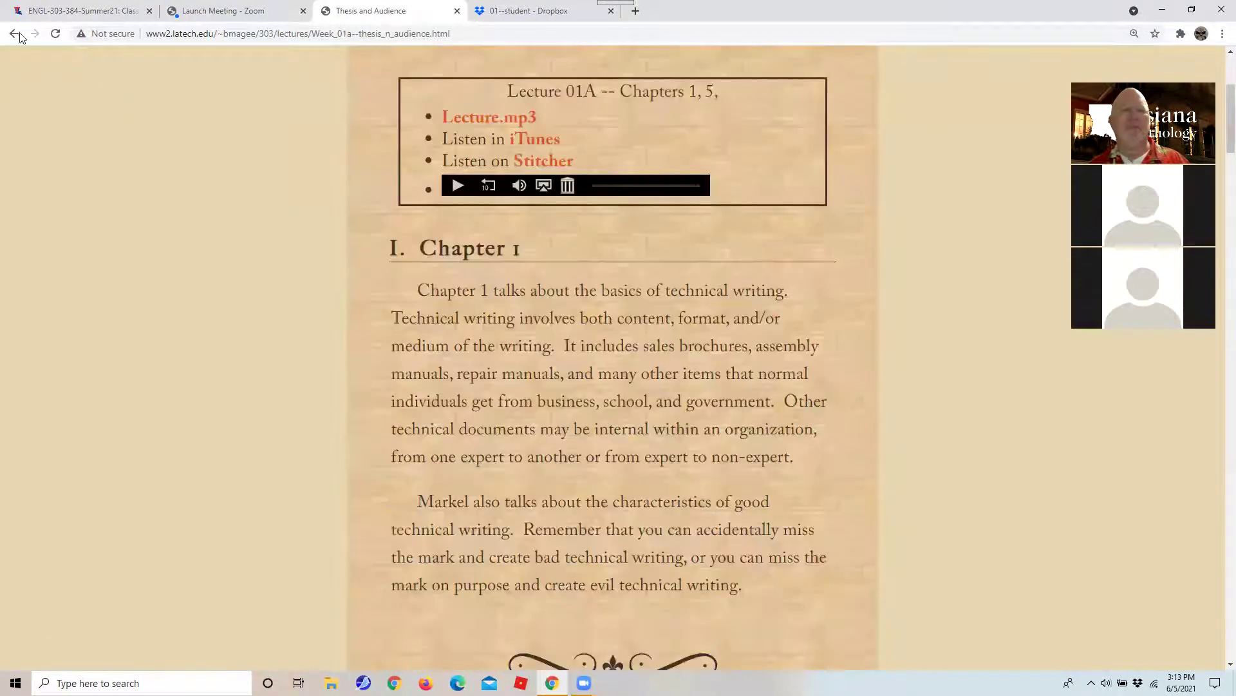
{"action": "left_click", "coordinate": [13, 33]}
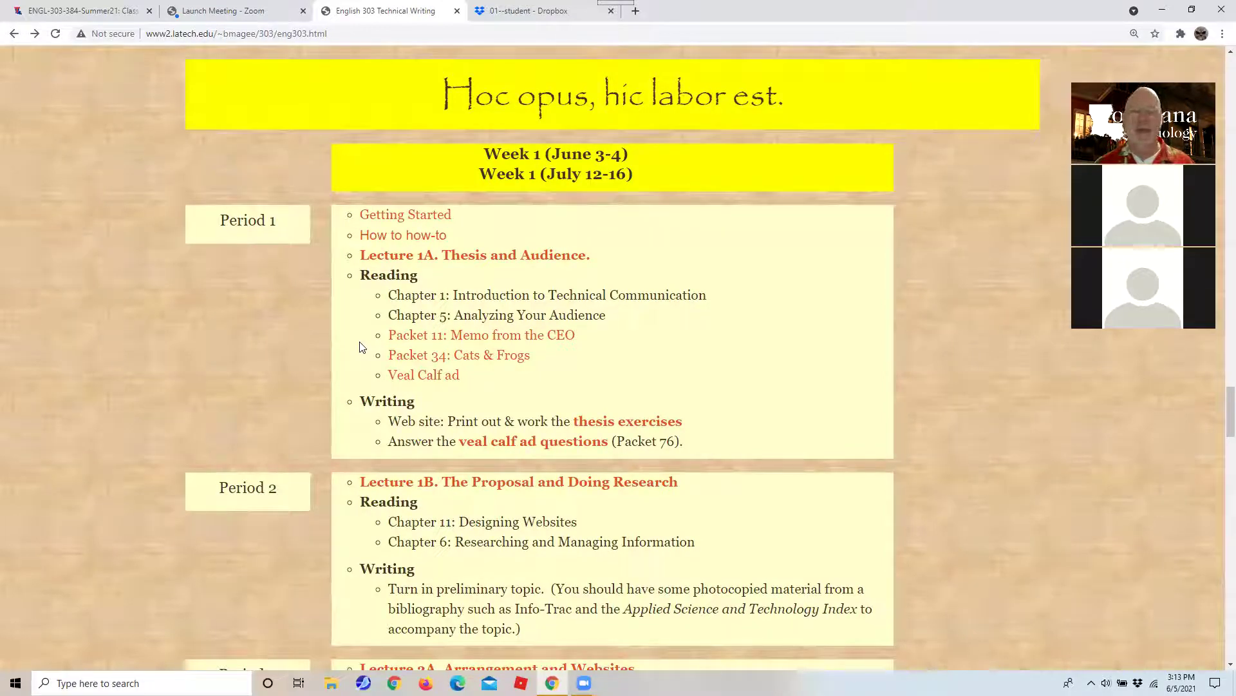
{"action": "left_click_drag", "start_coordinate": [380, 296], "coordinate": [460, 318]}
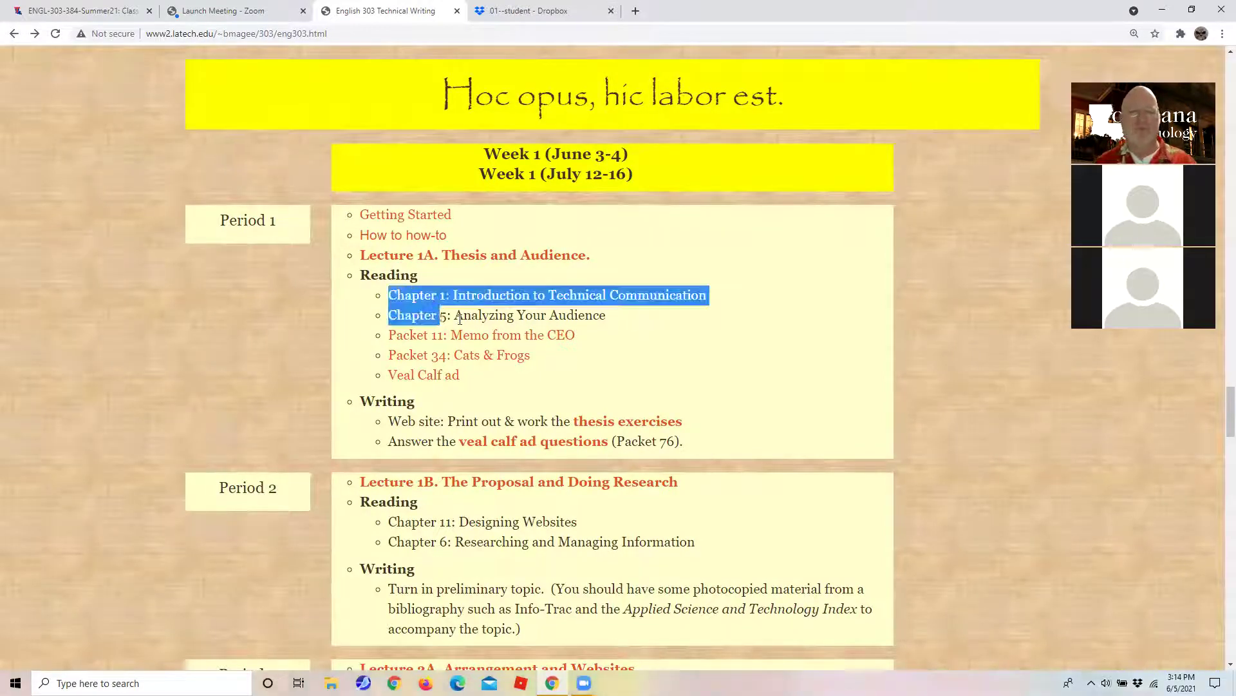
{"action": "left_click", "coordinate": [635, 287]}
{"action": "left_click_drag", "start_coordinate": [385, 295], "coordinate": [691, 326]}
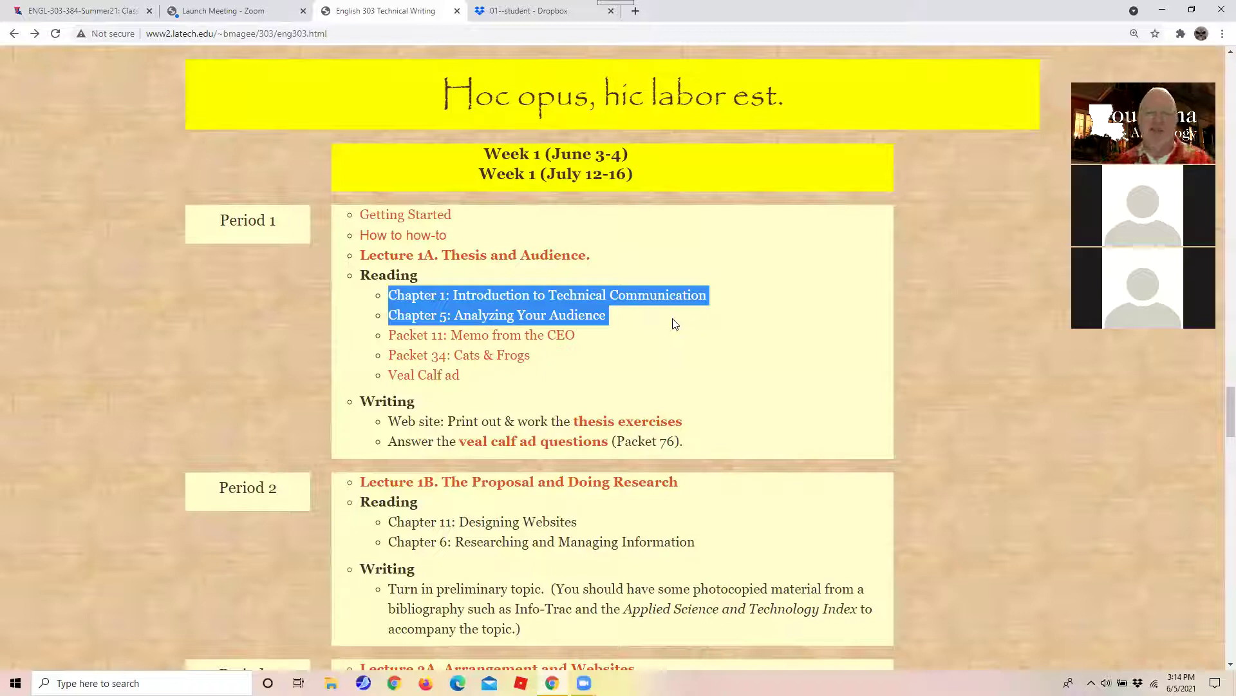
{"action": "left_click_drag", "start_coordinate": [630, 314], "coordinate": [394, 321]}
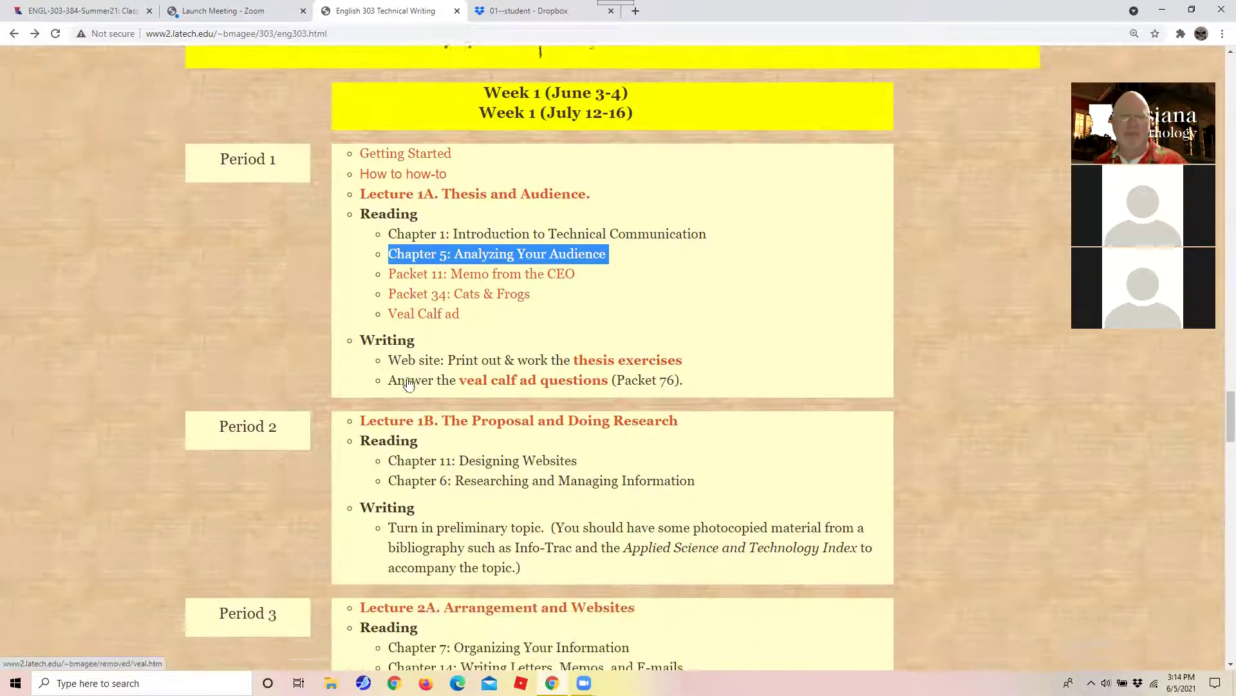
{"action": "scroll", "coordinate": [409, 383], "scroll_direction": "down", "scroll_amount": 1}
{"action": "scroll", "coordinate": [408, 378], "scroll_direction": "up", "scroll_amount": 2}
{"action": "scroll", "coordinate": [439, 384], "scroll_direction": "down", "scroll_amount": 12}
{"action": "scroll", "coordinate": [439, 385], "scroll_direction": "down", "scroll_amount": 7}
{"action": "scroll", "coordinate": [438, 382], "scroll_direction": "up", "scroll_amount": 5}
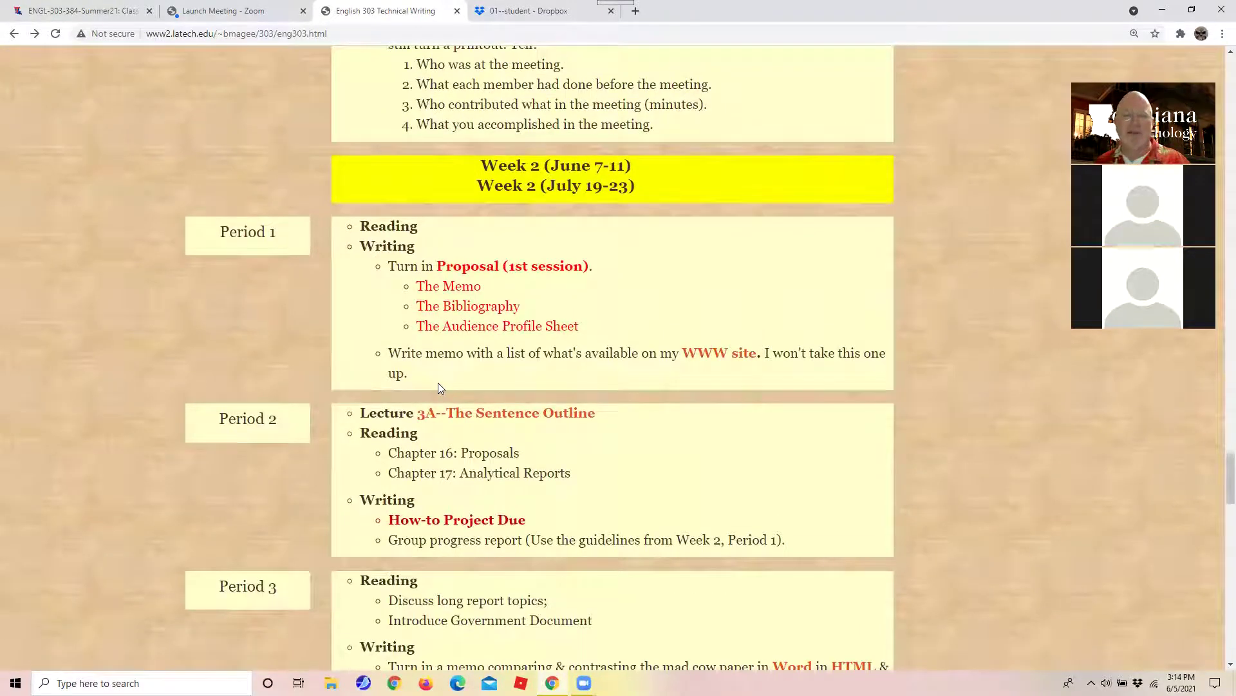
{"action": "left_click_drag", "start_coordinate": [673, 355], "coordinate": [749, 356]}
{"action": "left_click_drag", "start_coordinate": [589, 266], "coordinate": [420, 260]}
Peek at the Proposal lecture and veal calf ad pages, highlighting the Proposal (1st session) item.
{"action": "left_click", "coordinate": [467, 268]}
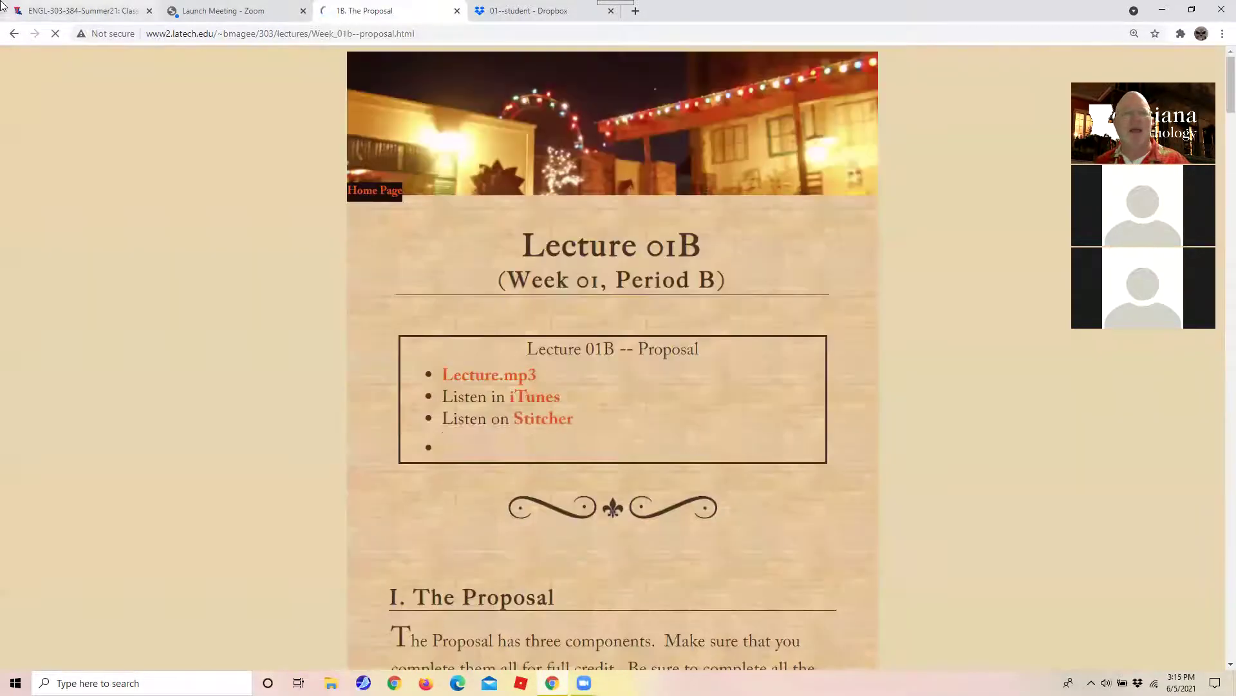
{"action": "left_click", "coordinate": [13, 32]}
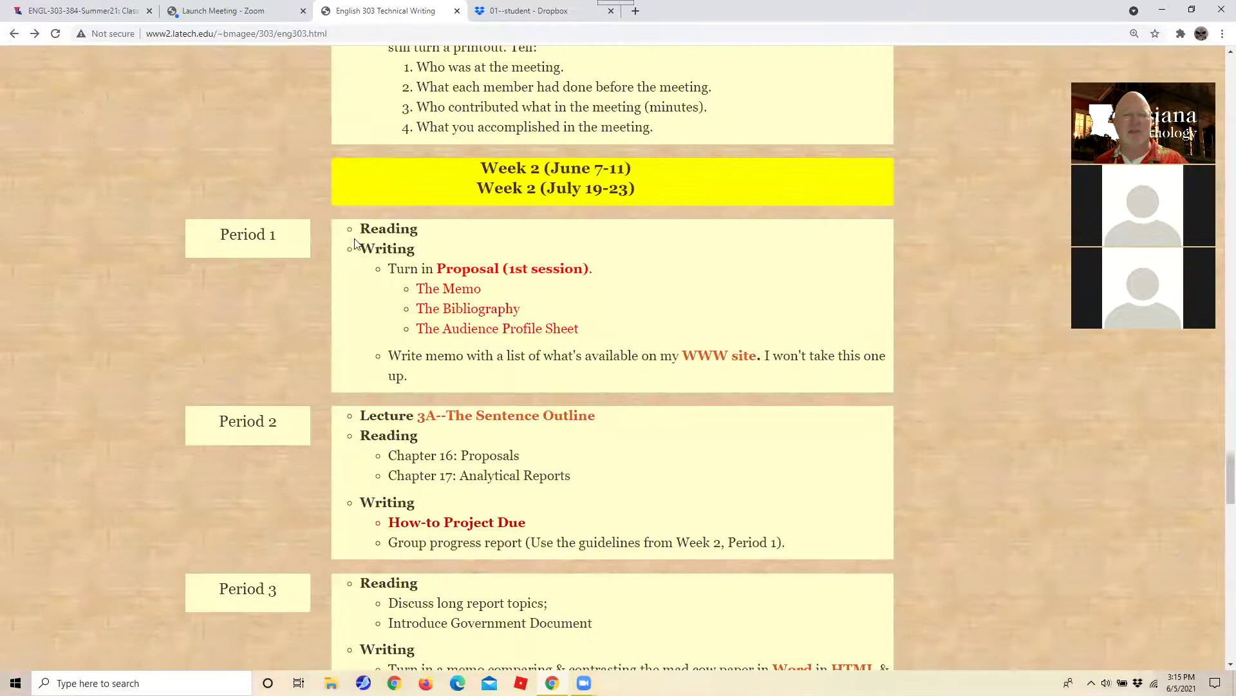
{"action": "left_click_drag", "start_coordinate": [405, 269], "coordinate": [629, 279]}
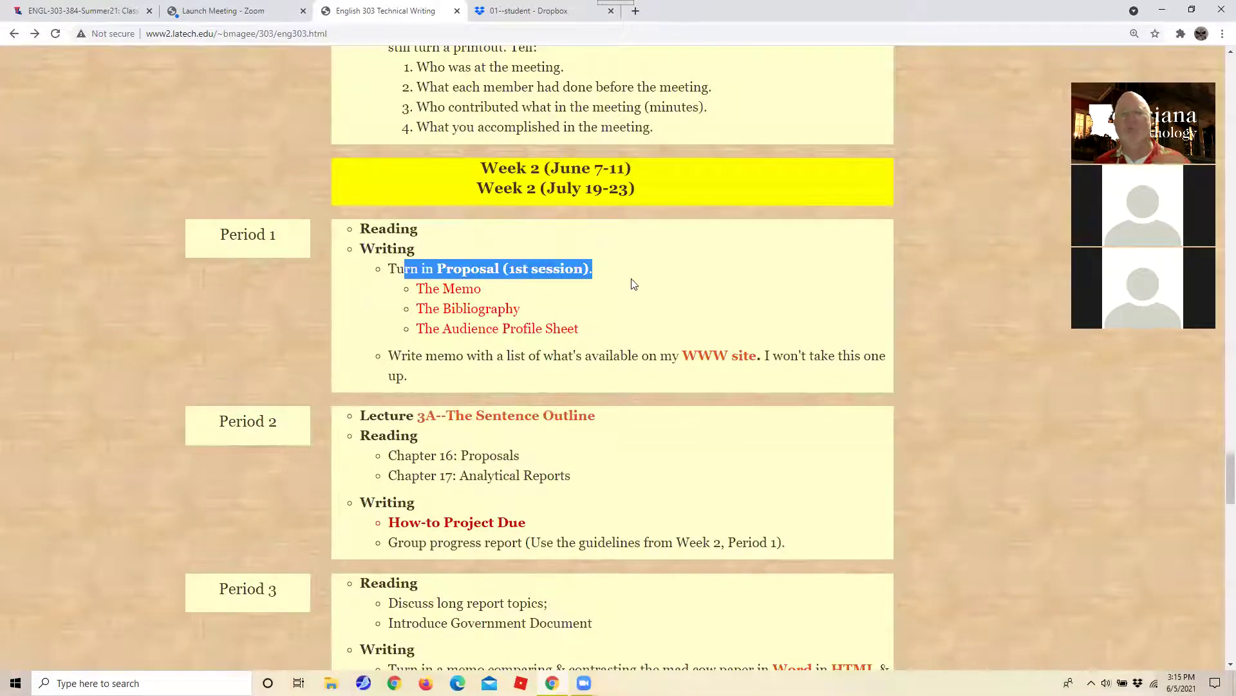
{"action": "scroll", "coordinate": [634, 284], "scroll_direction": "up", "scroll_amount": 12}
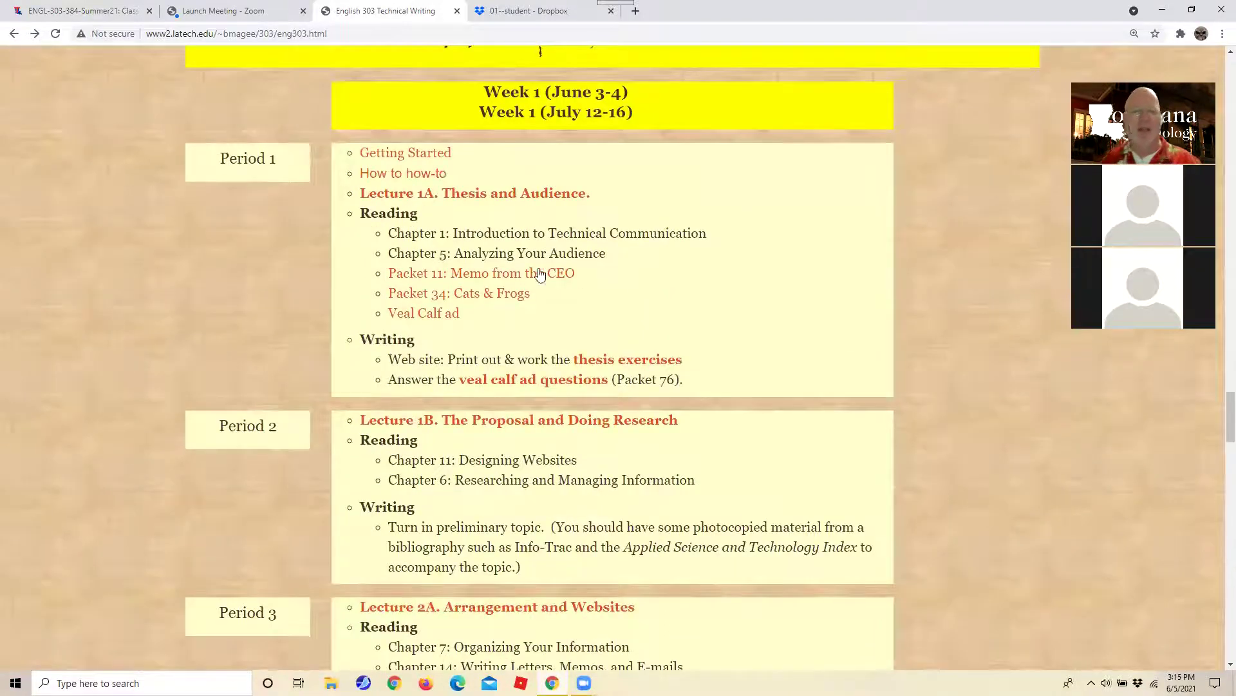
{"action": "left_click", "coordinate": [533, 380]}
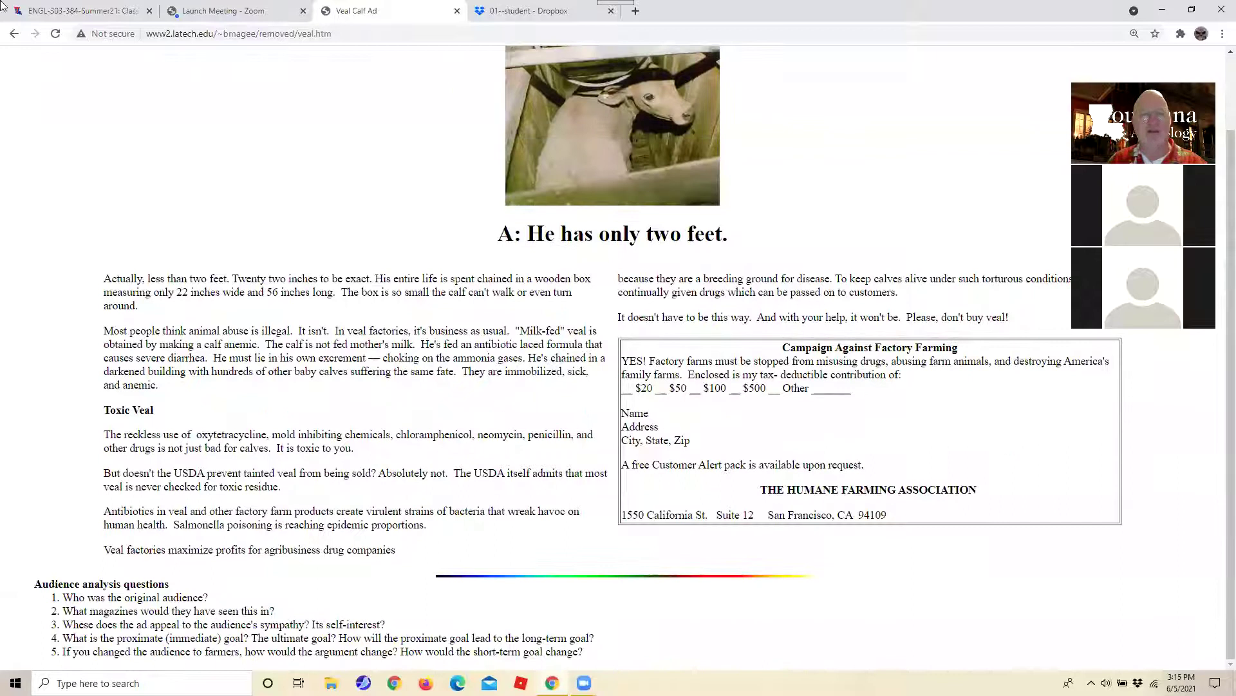
{"action": "left_click", "coordinate": [15, 36]}
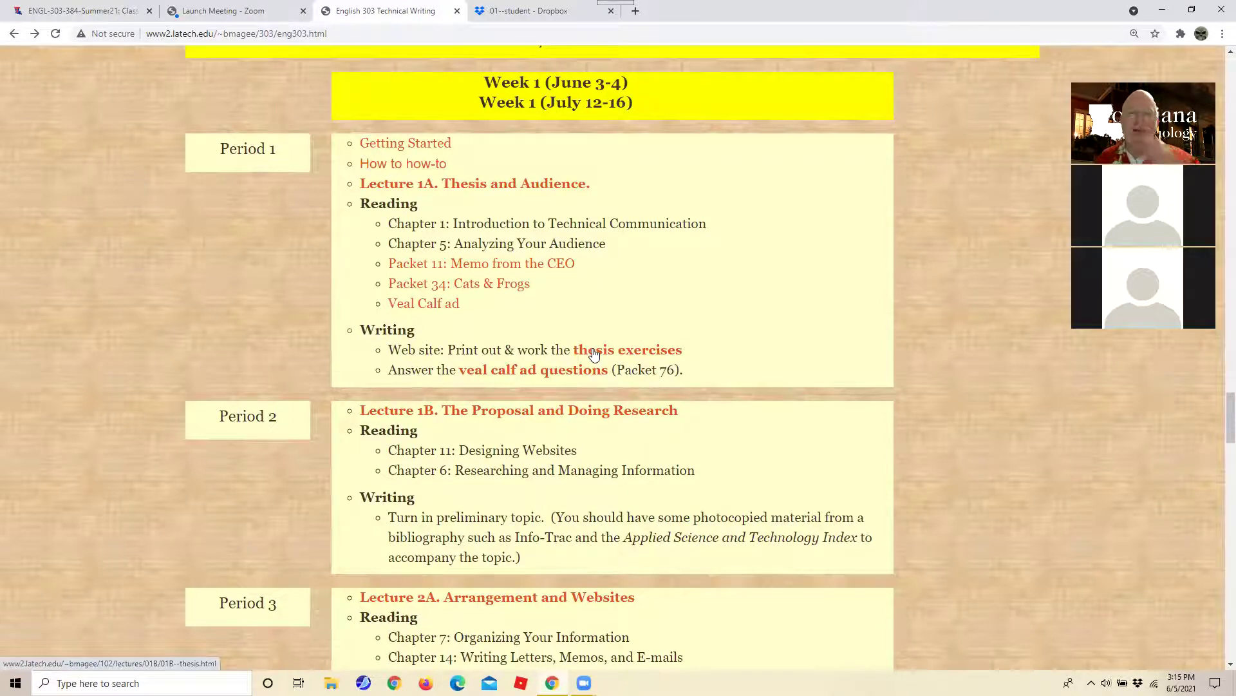
Scroll the syllabus to the 'English 303 over the Internet' requirements and Reading Note.
{"action": "scroll", "coordinate": [593, 354], "scroll_direction": "down", "scroll_amount": 6}
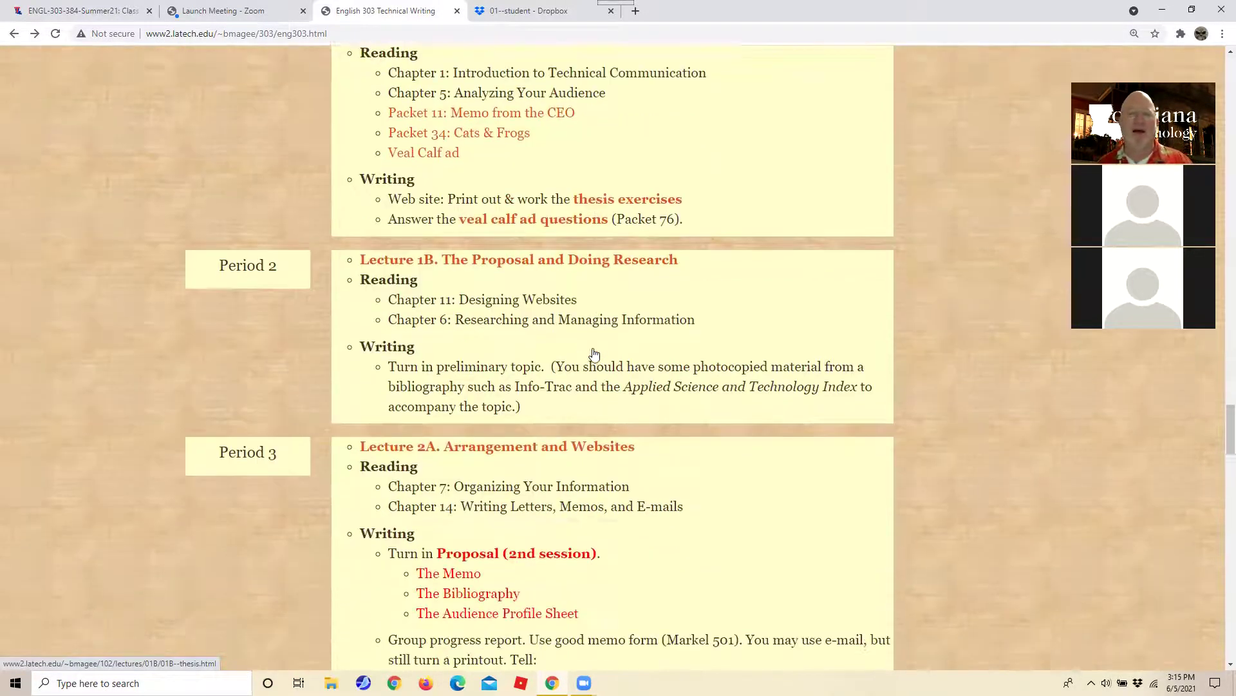
{"action": "scroll", "coordinate": [593, 353], "scroll_direction": "down", "scroll_amount": 7}
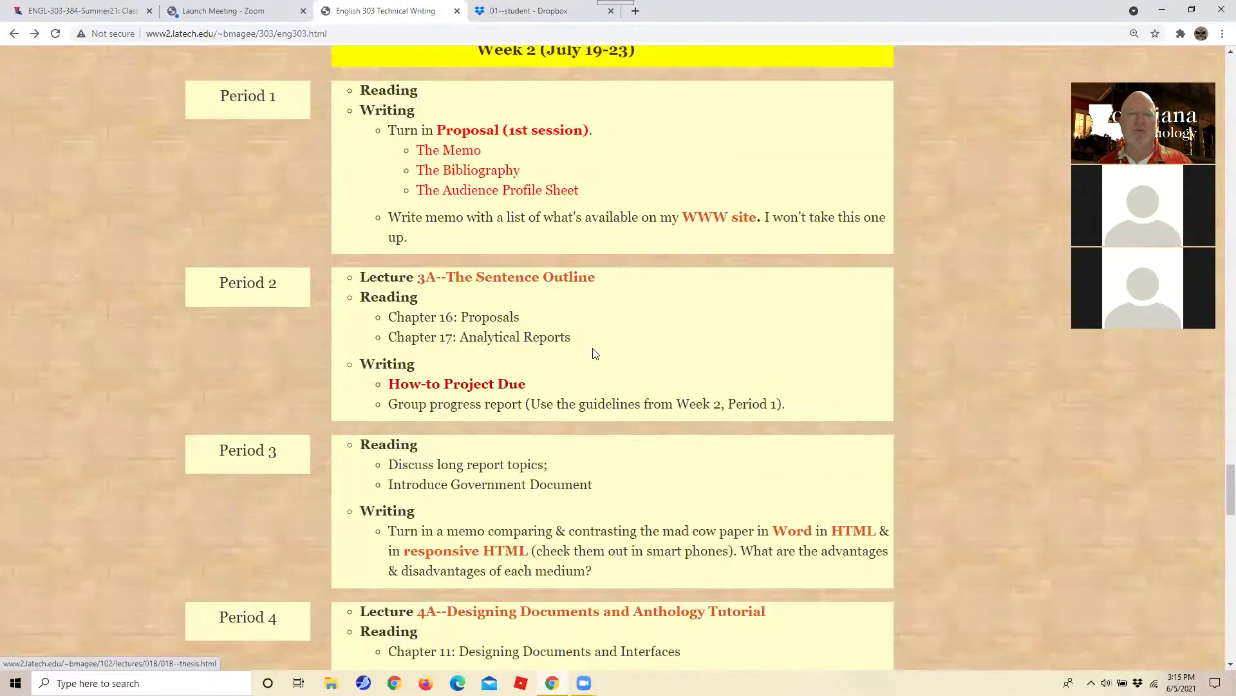
{"action": "scroll", "coordinate": [594, 354], "scroll_direction": "up", "scroll_amount": 6}
{"action": "scroll", "coordinate": [593, 351], "scroll_direction": "down", "scroll_amount": 7}
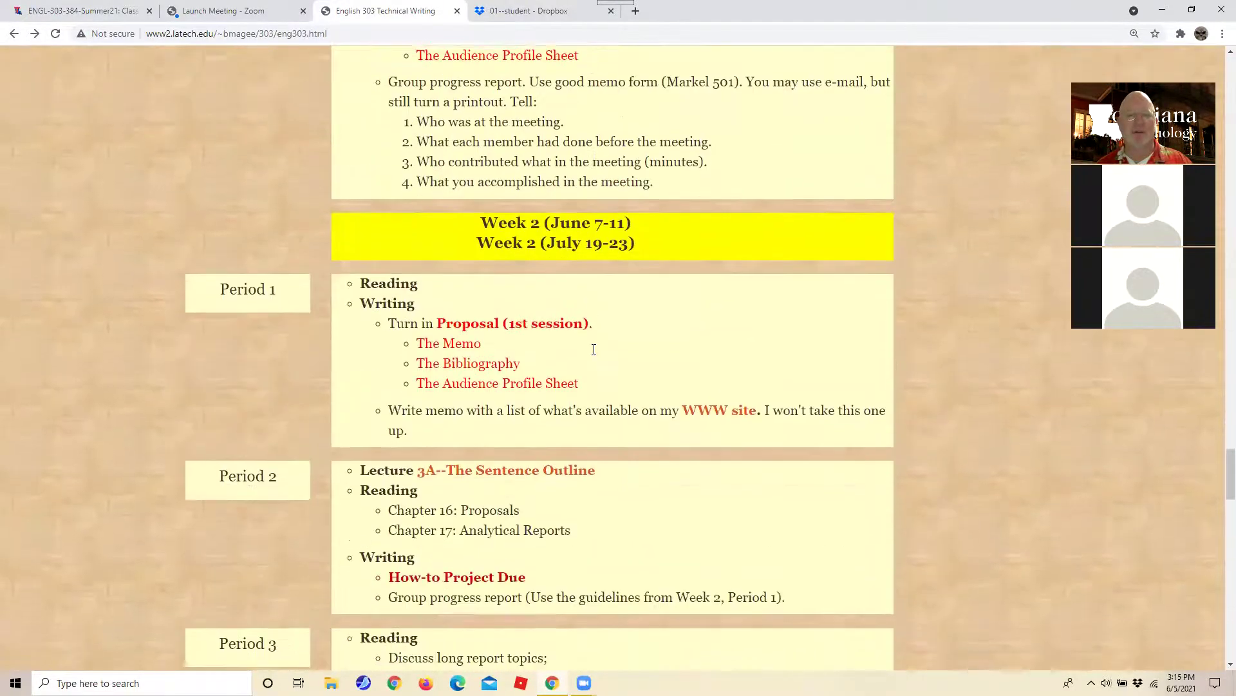
{"action": "scroll", "coordinate": [594, 350], "scroll_direction": "down", "scroll_amount": 4}
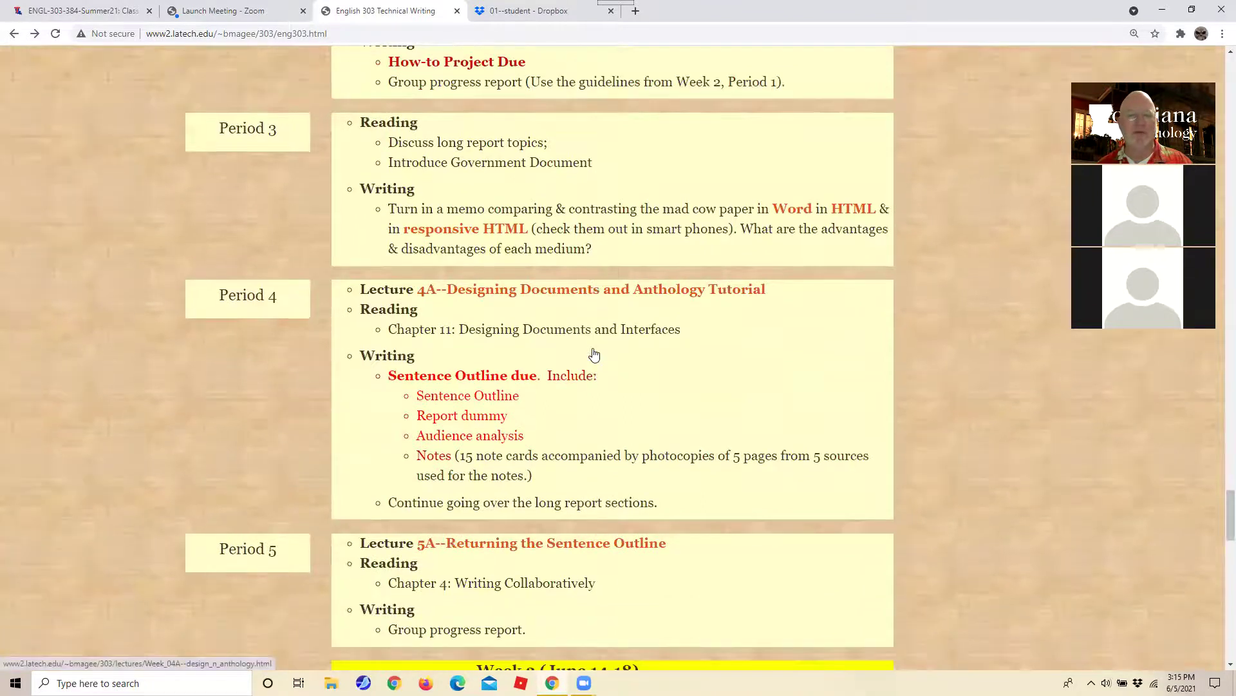
{"action": "scroll", "coordinate": [594, 354], "scroll_direction": "down", "scroll_amount": 3}
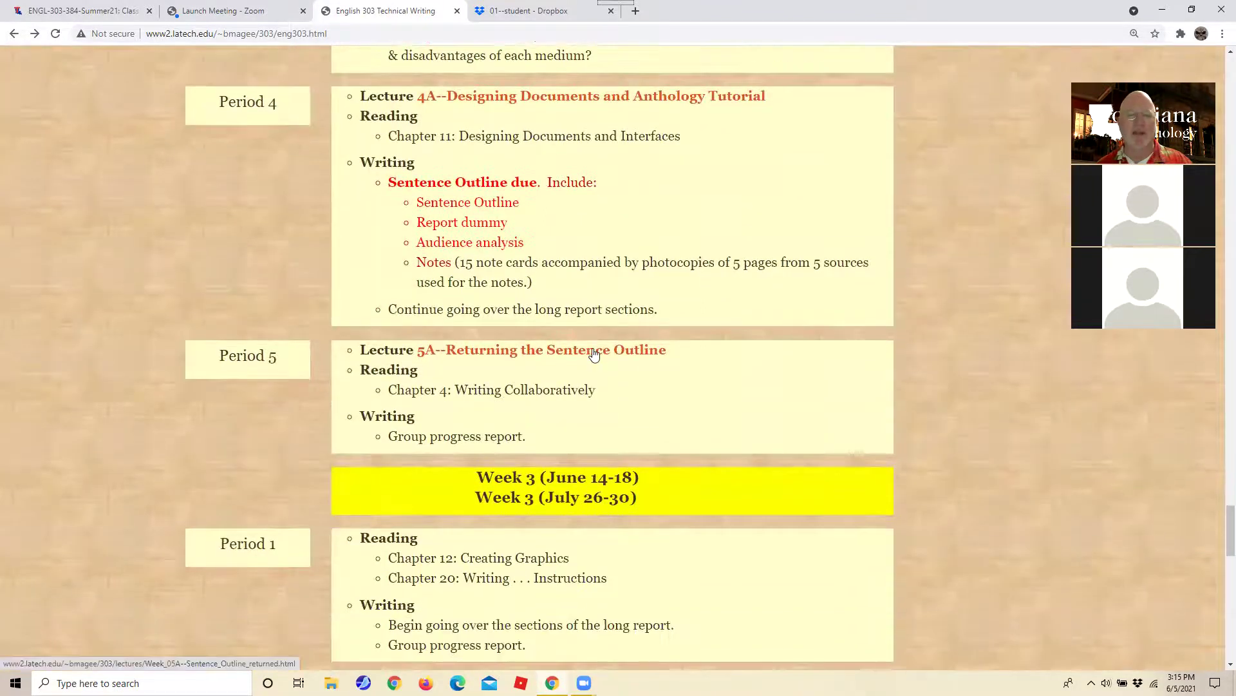
{"action": "scroll", "coordinate": [594, 354], "scroll_direction": "down", "scroll_amount": 5}
{"action": "scroll", "coordinate": [593, 353], "scroll_direction": "up", "scroll_amount": 20}
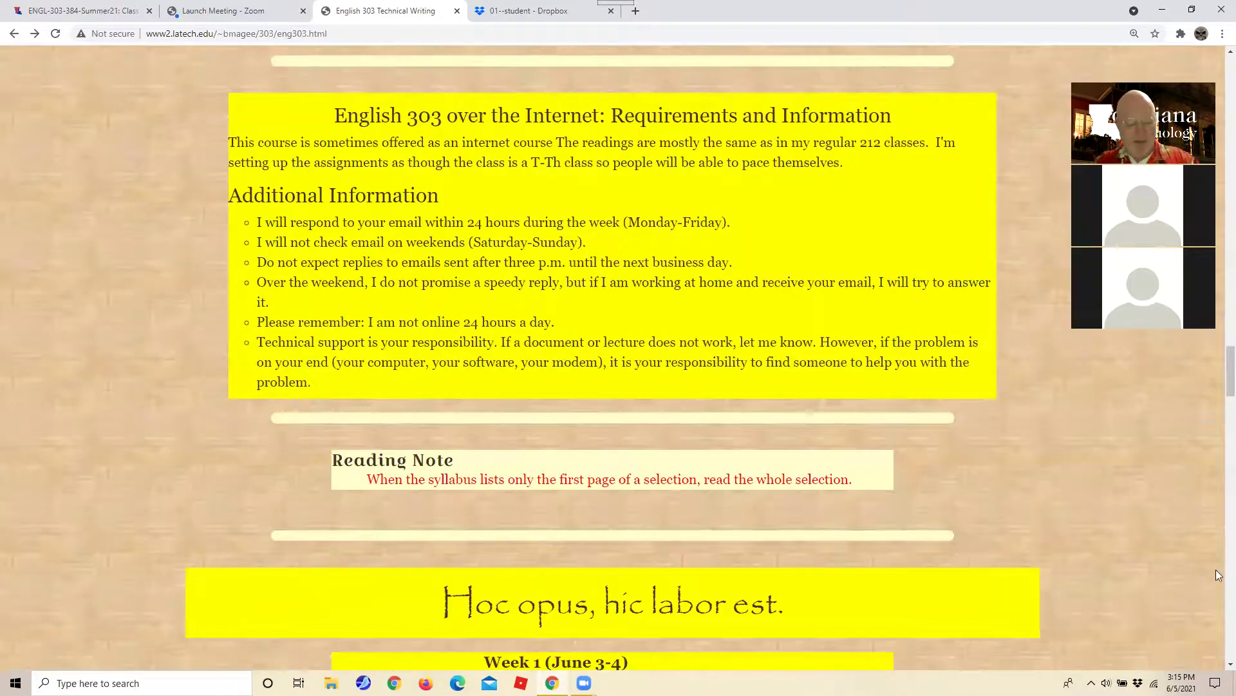
Find 'how to' and then 'recip' in the syllabus, then clear the search box.
{"action": "key", "text": "ctrl+f"}
{"action": "type", "text": "how to"}
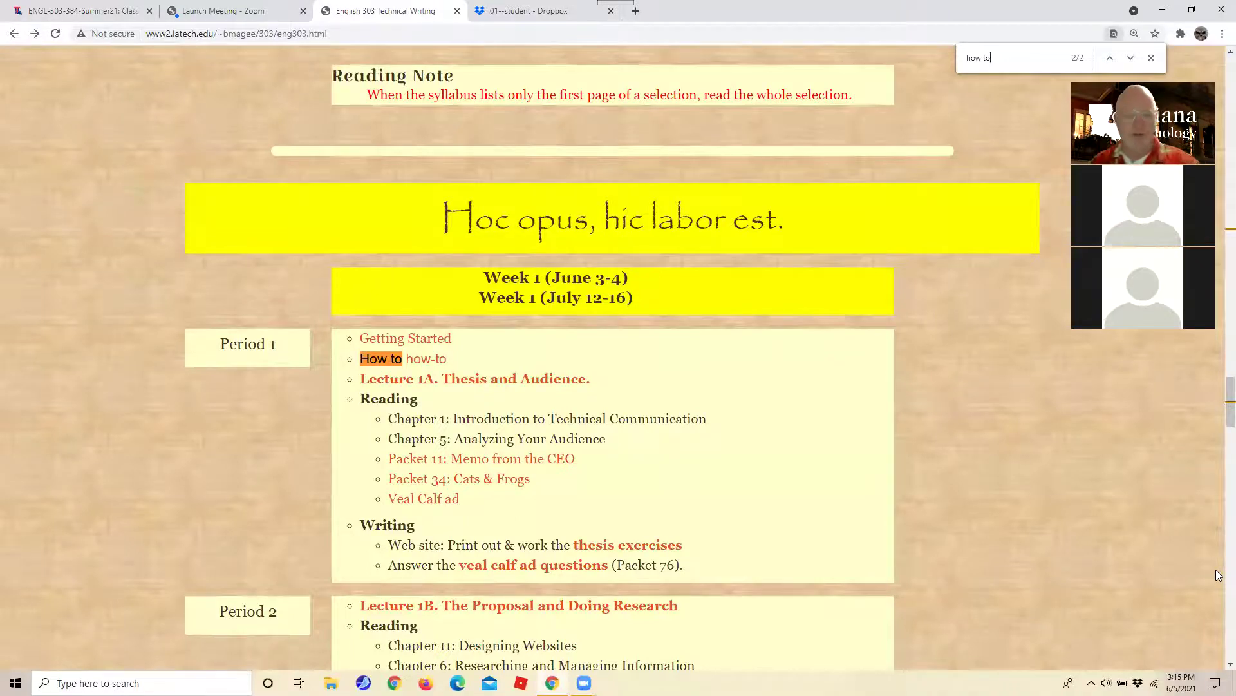
{"action": "key", "text": "Return"}
{"action": "key", "text": "Return"}
{"action": "key", "text": "Return"}
{"action": "key", "text": "Return"}
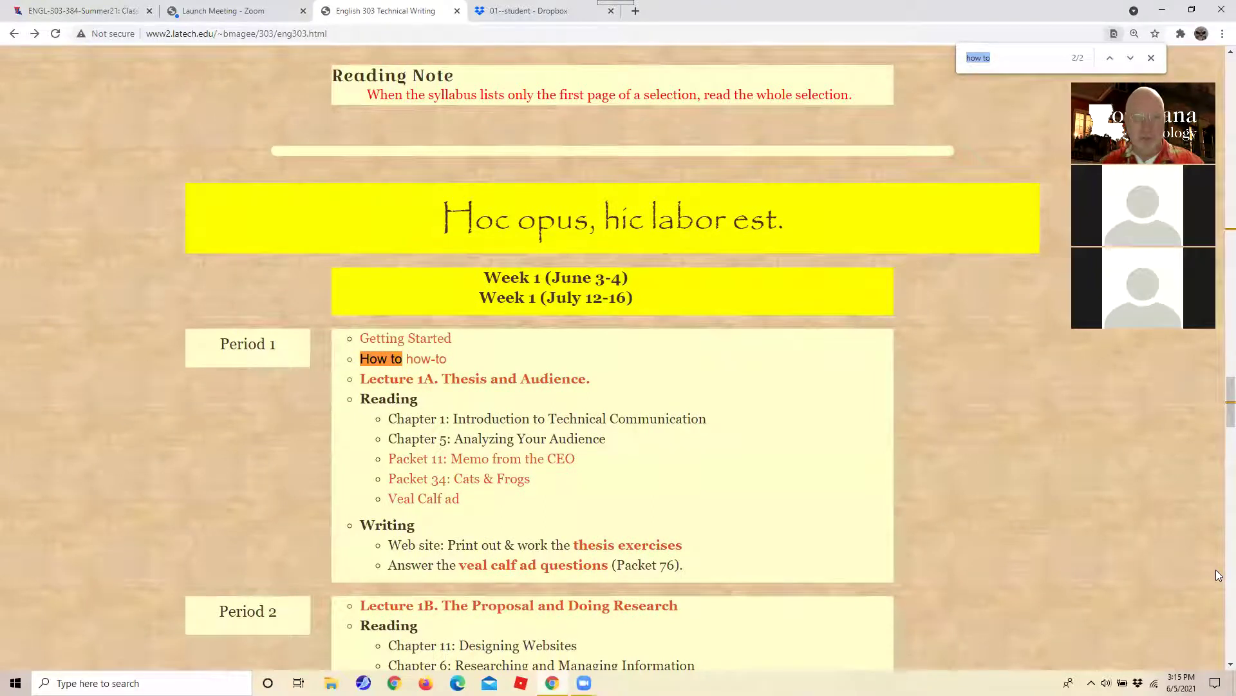
{"action": "key", "text": "BackSpace"}
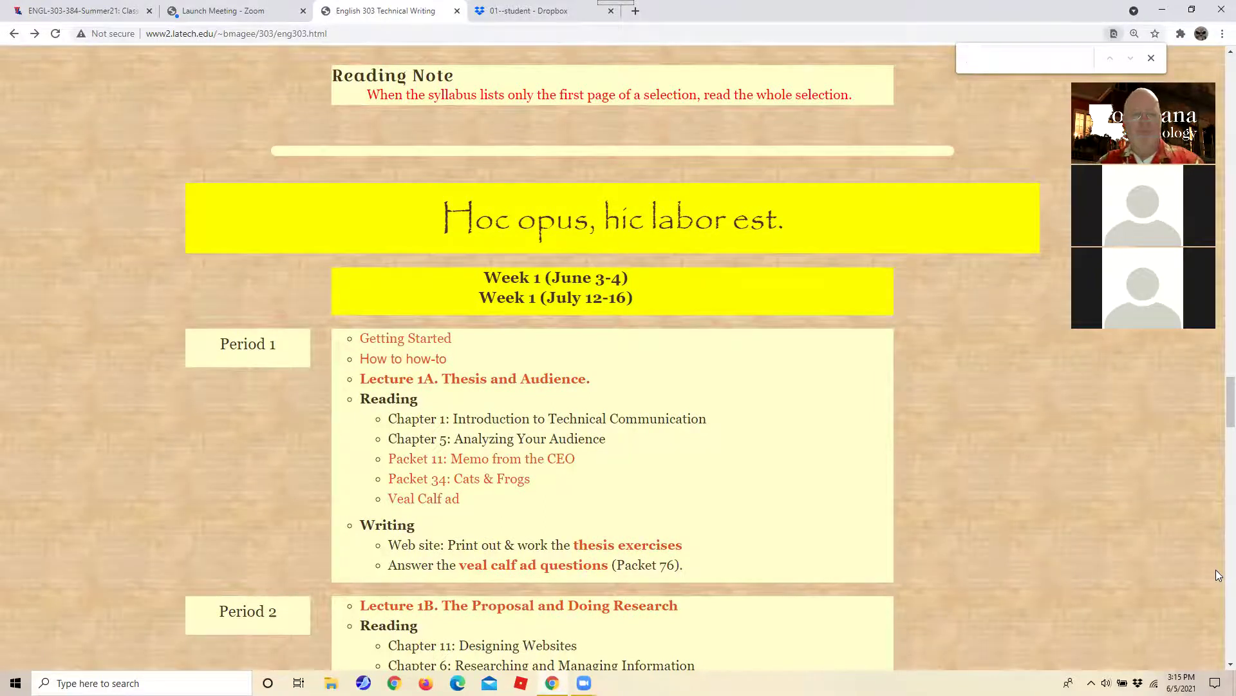
{"action": "type", "text": "recip"}
{"action": "scroll", "coordinate": [853, 538], "scroll_direction": "down", "scroll_amount": 20}
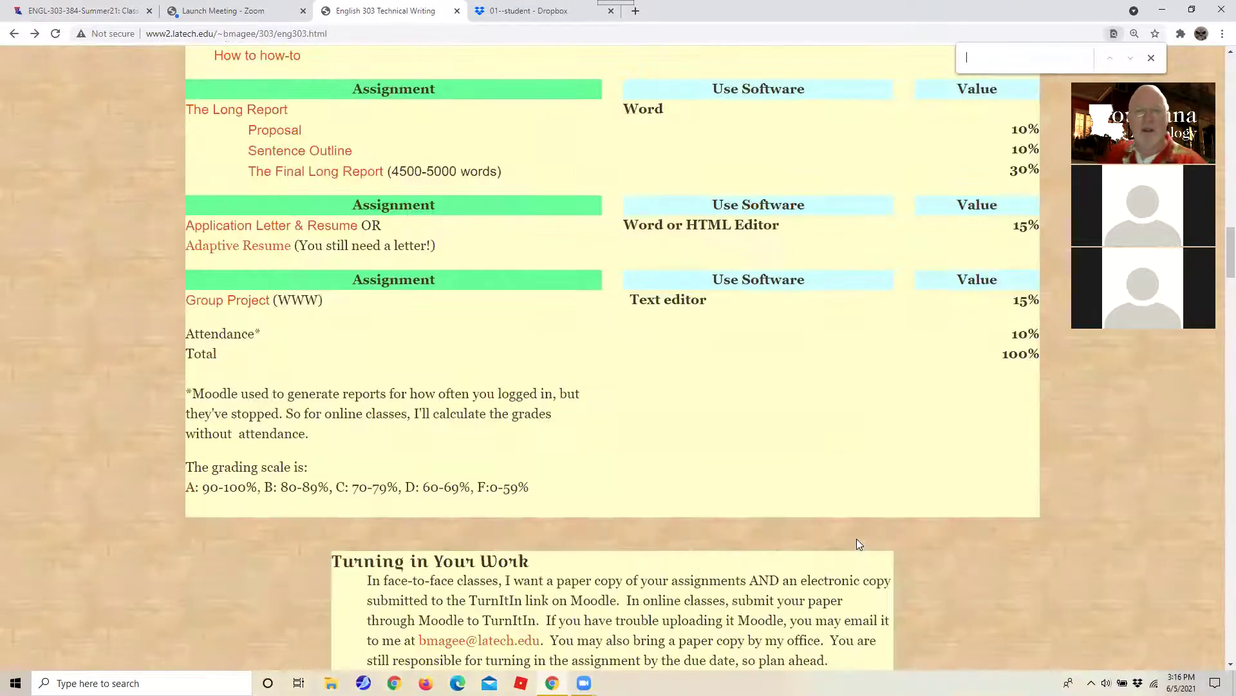
{"action": "key", "text": "ctrl+a"}
{"action": "key", "text": "BackSpace"}
Scroll down to Week 2's How-to Project Due and mad cow memo.
{"action": "scroll", "coordinate": [853, 538], "scroll_direction": "down", "scroll_amount": 15}
{"action": "scroll", "coordinate": [854, 539], "scroll_direction": "down", "scroll_amount": 15}
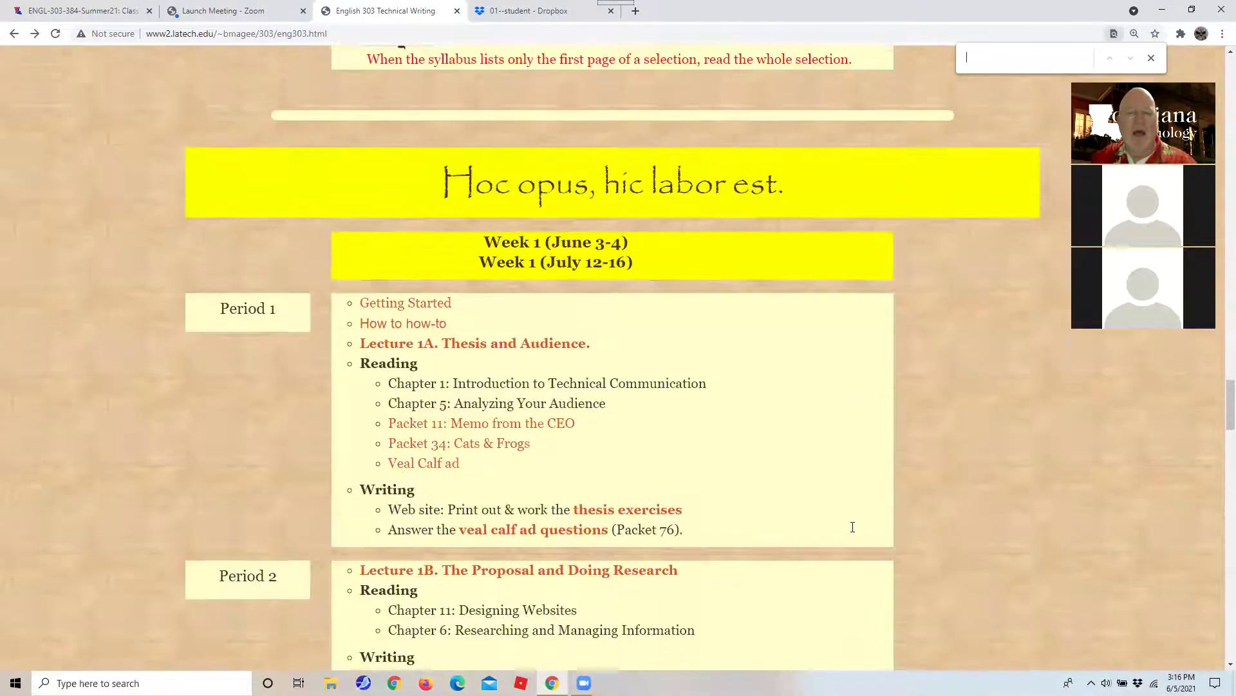
{"action": "scroll", "coordinate": [853, 527], "scroll_direction": "down", "scroll_amount": 4}
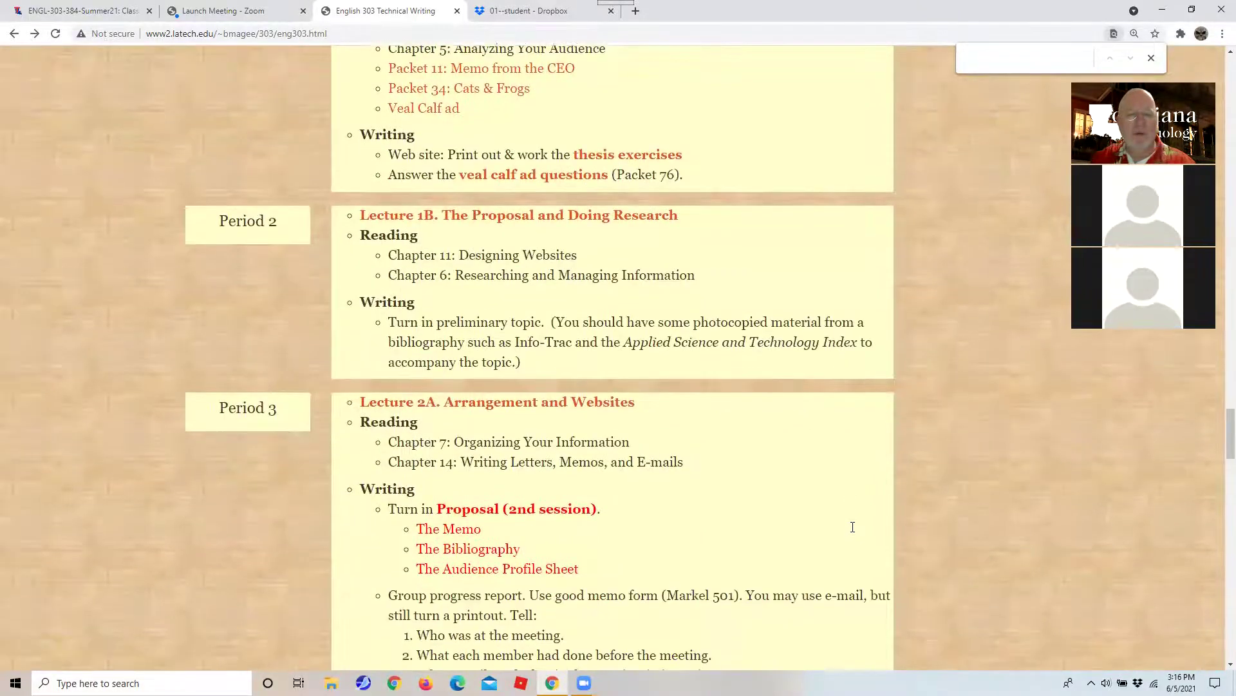
{"action": "scroll", "coordinate": [853, 527], "scroll_direction": "down", "scroll_amount": 7}
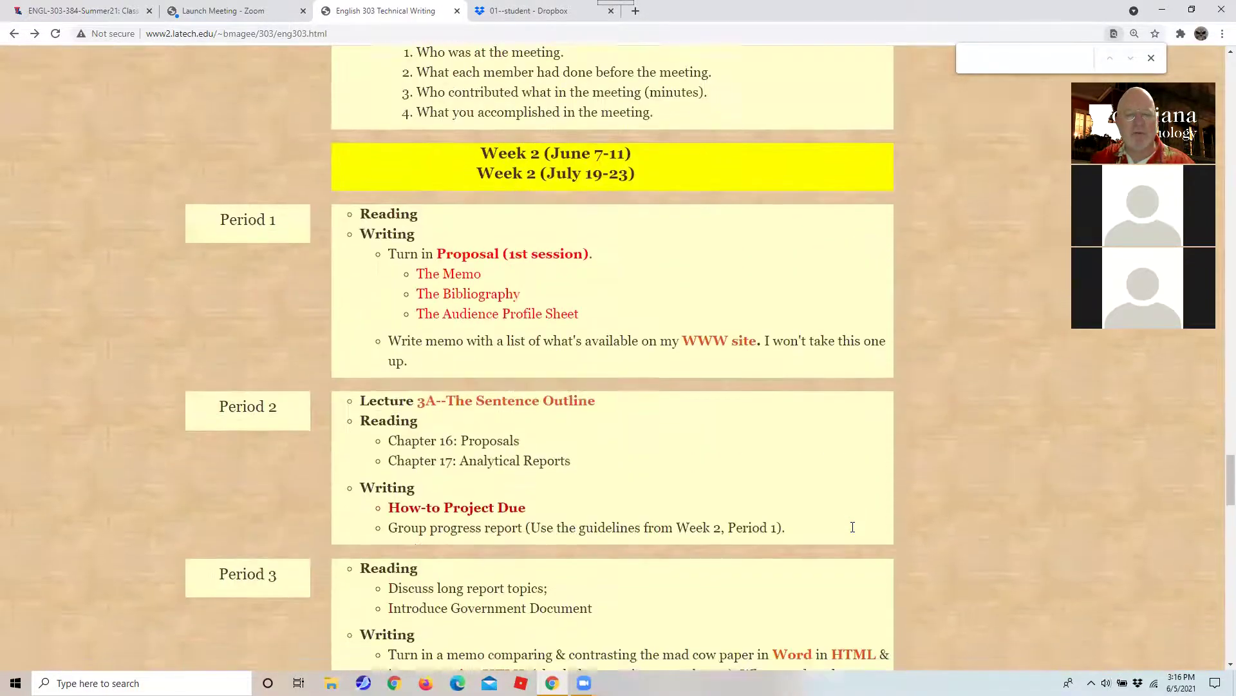
{"action": "scroll", "coordinate": [853, 527], "scroll_direction": "down", "scroll_amount": 1}
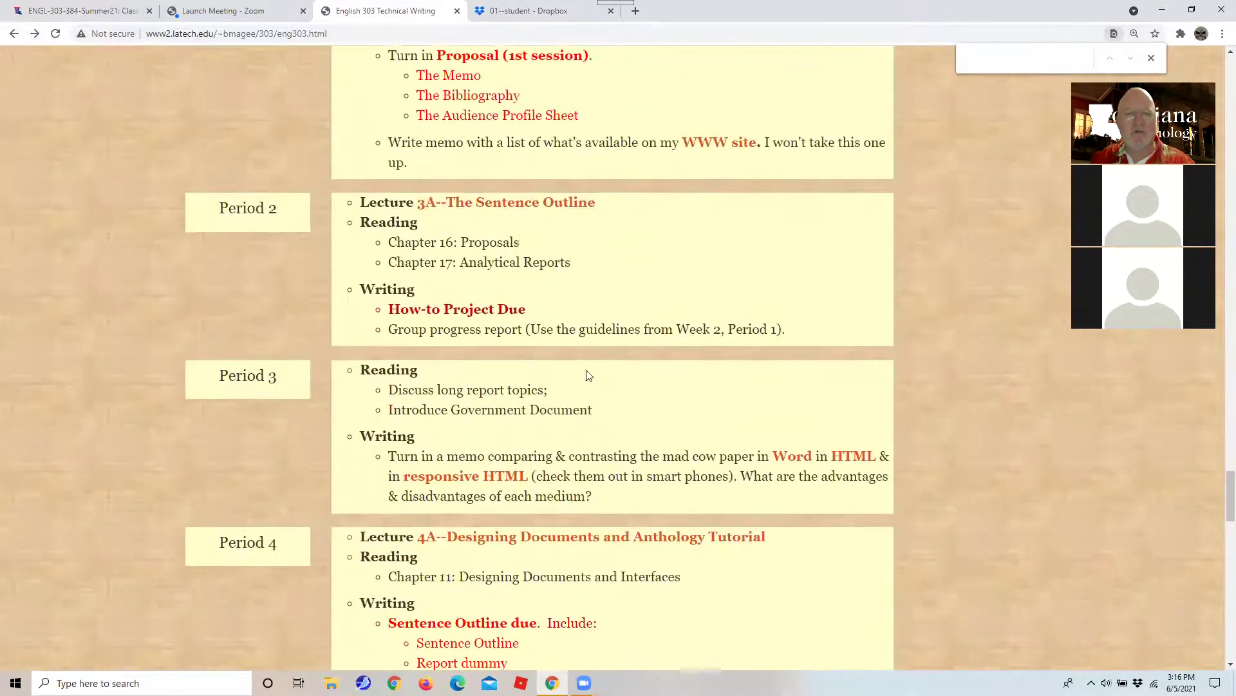
Highlight How-to Project Due, then the Proposal (2nd session) and (1st session) turn-in items.
{"action": "left_click_drag", "start_coordinate": [373, 315], "coordinate": [533, 312]}
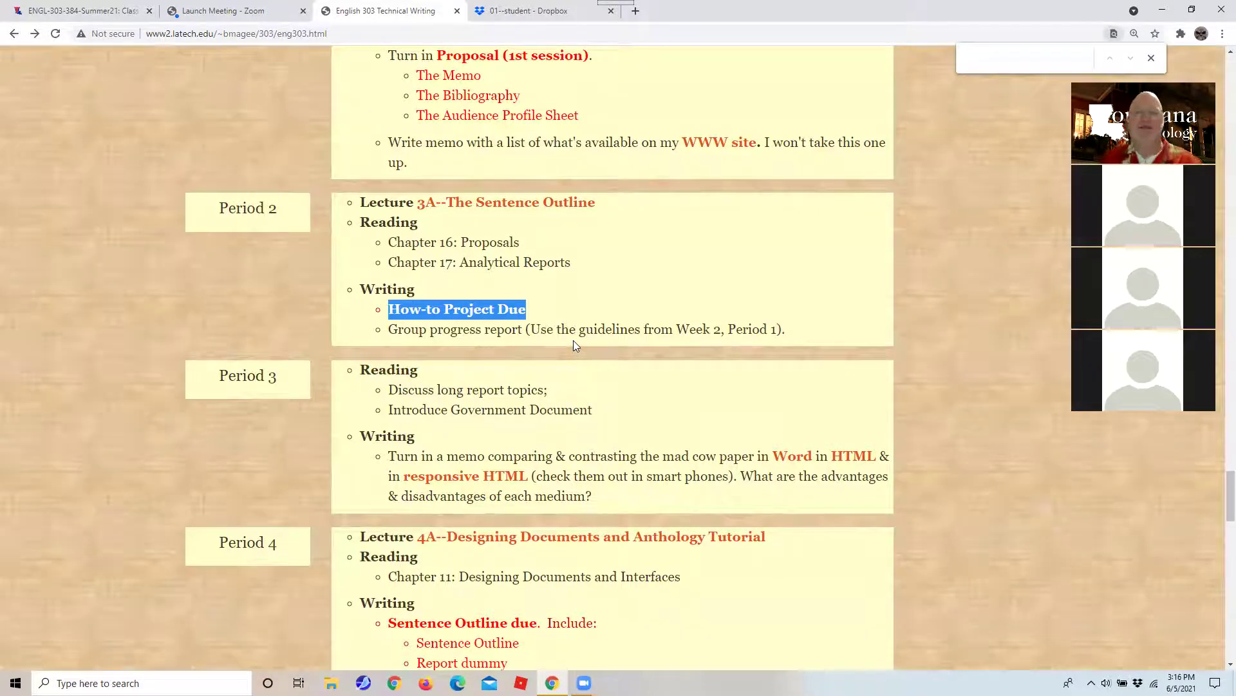
{"action": "scroll", "coordinate": [573, 340], "scroll_direction": "up", "scroll_amount": 8}
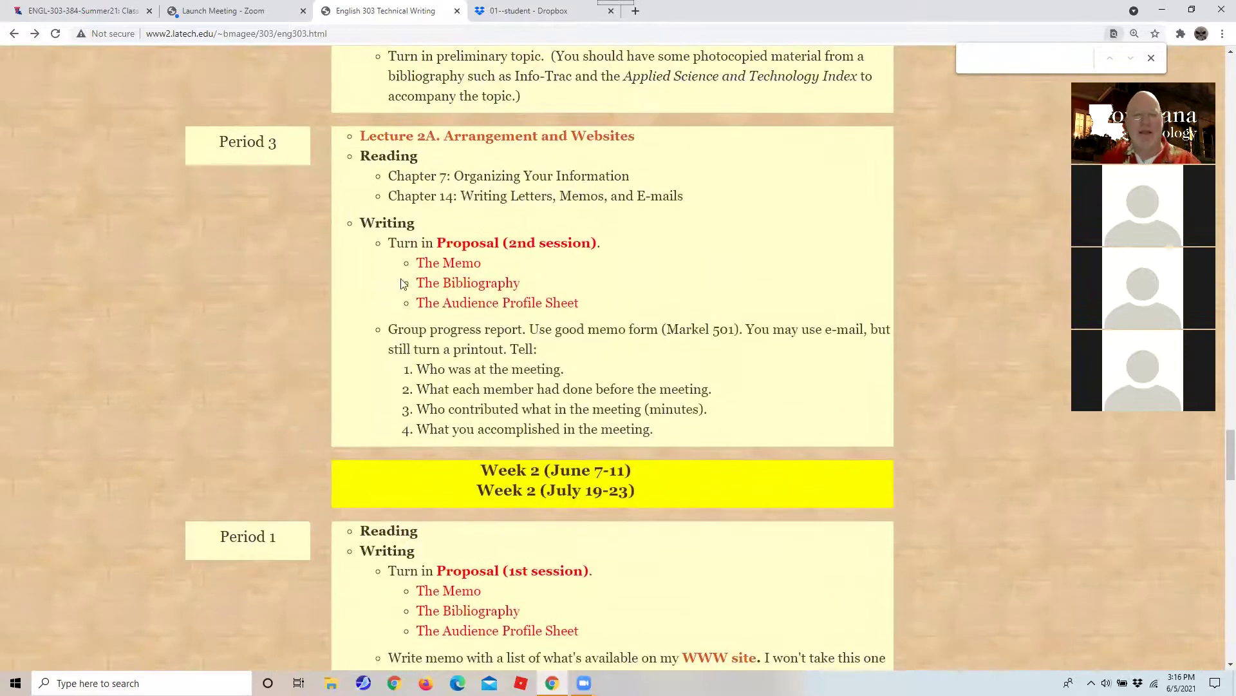
{"action": "left_click_drag", "start_coordinate": [388, 243], "coordinate": [793, 315]}
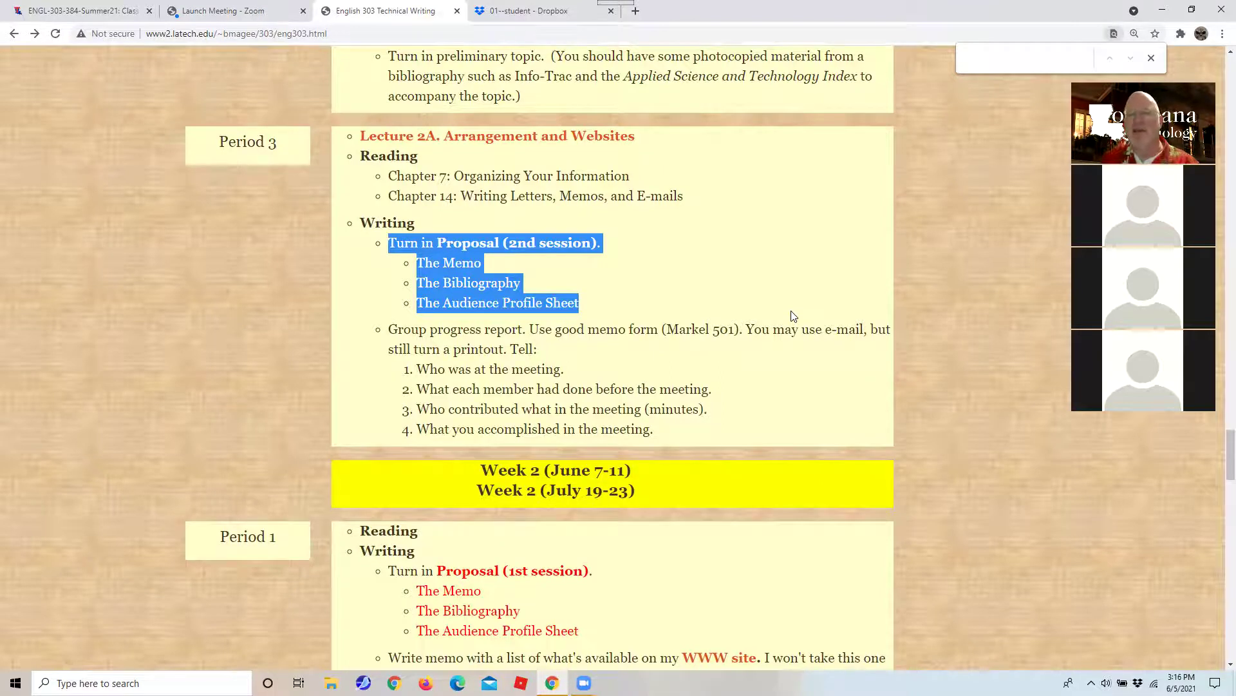
{"action": "scroll", "coordinate": [704, 402], "scroll_direction": "up", "scroll_amount": 1}
{"action": "scroll", "coordinate": [703, 402], "scroll_direction": "down", "scroll_amount": 3}
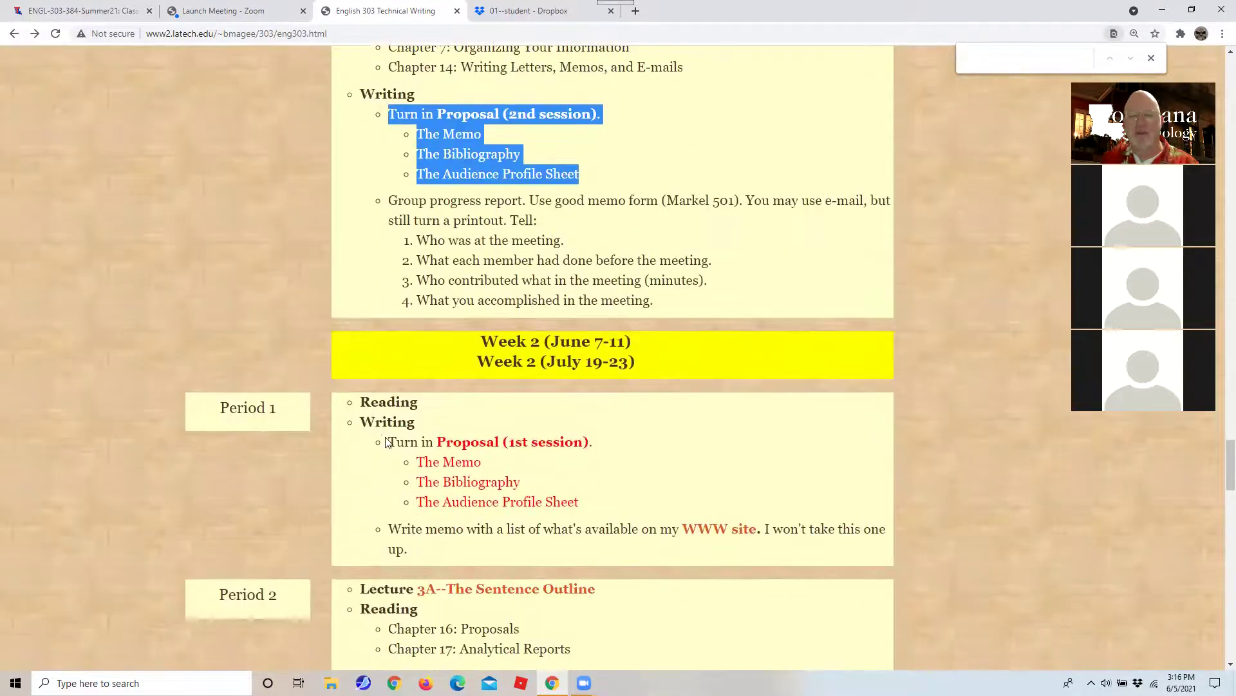
{"action": "left_click_drag", "start_coordinate": [387, 443], "coordinate": [581, 503]}
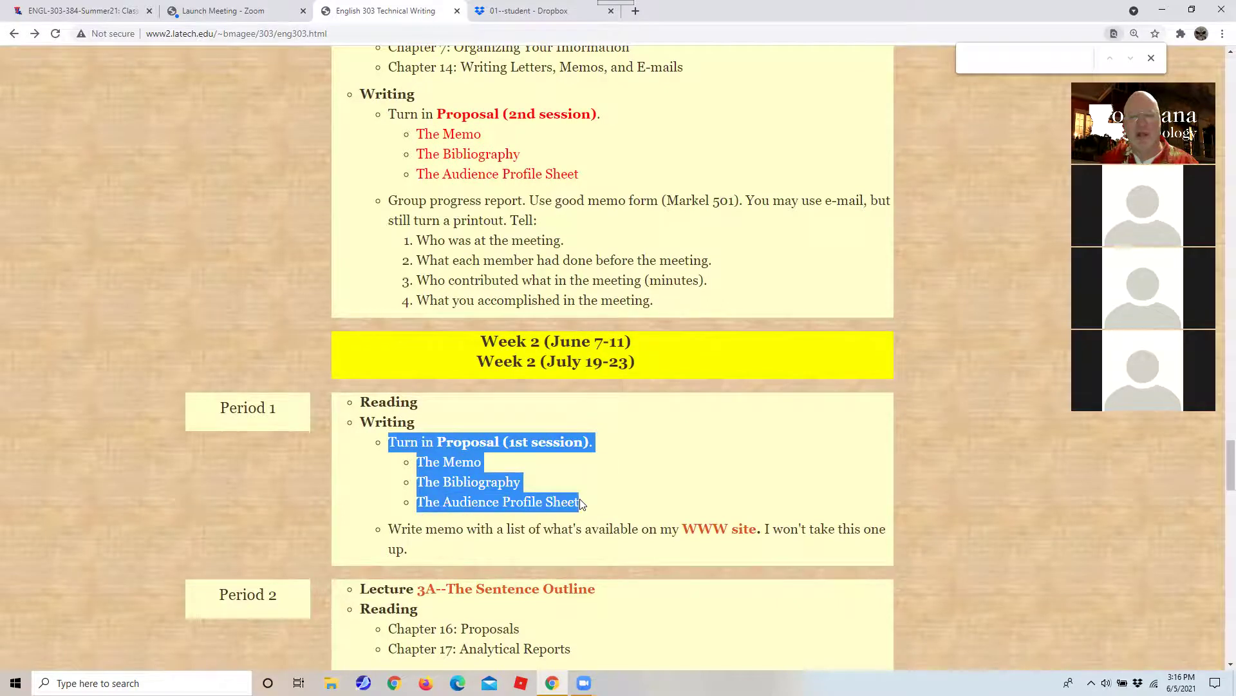
{"action": "scroll", "coordinate": [580, 499], "scroll_direction": "down", "scroll_amount": 2}
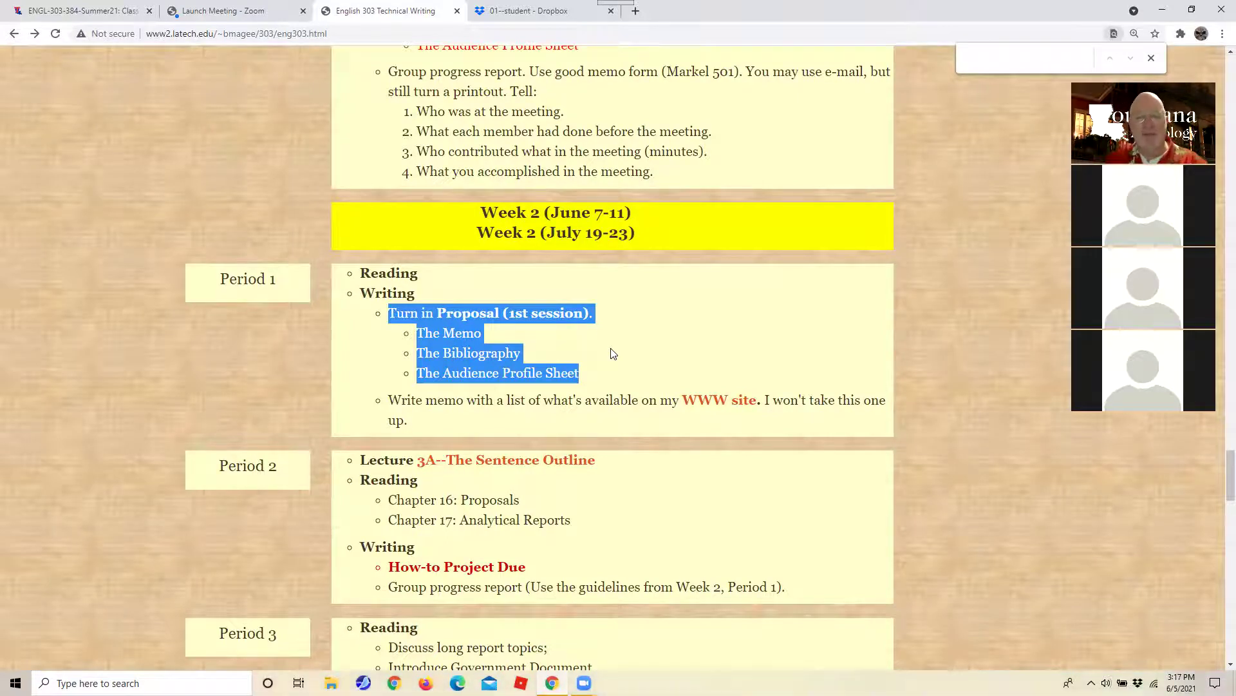
{"action": "scroll", "coordinate": [545, 319], "scroll_direction": "down", "scroll_amount": 4}
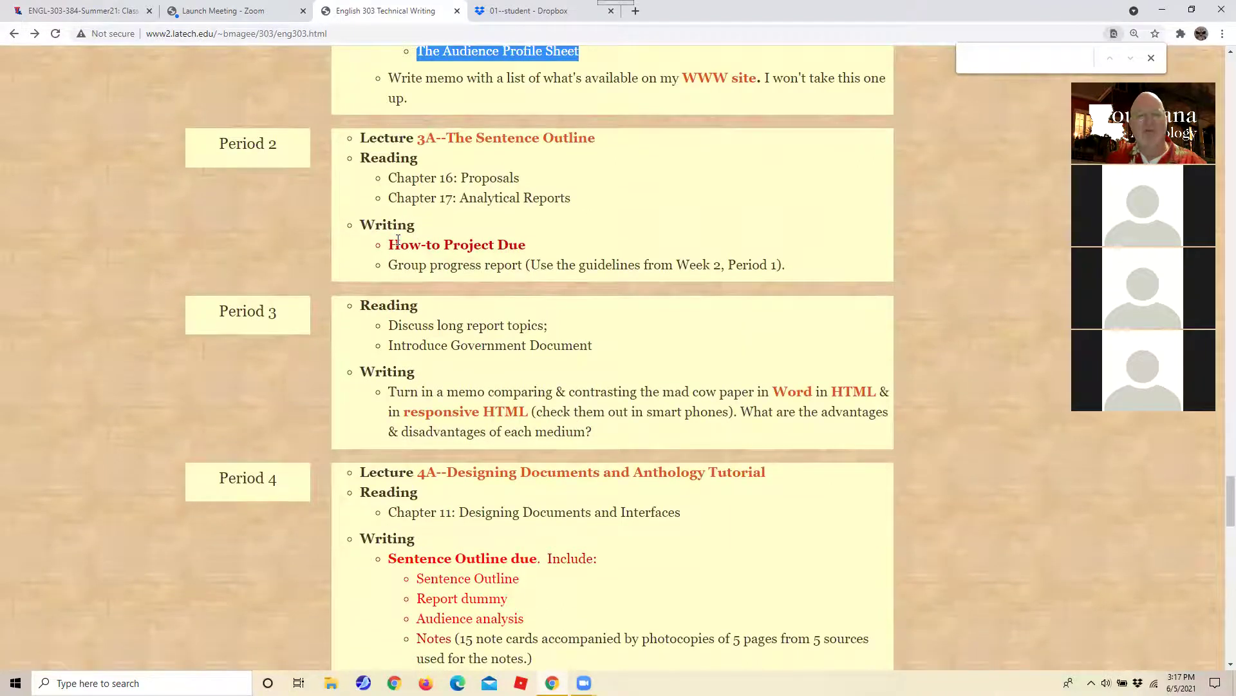
{"action": "scroll", "coordinate": [396, 248], "scroll_direction": "up", "scroll_amount": 2}
{"action": "scroll", "coordinate": [394, 246], "scroll_direction": "up", "scroll_amount": 2}
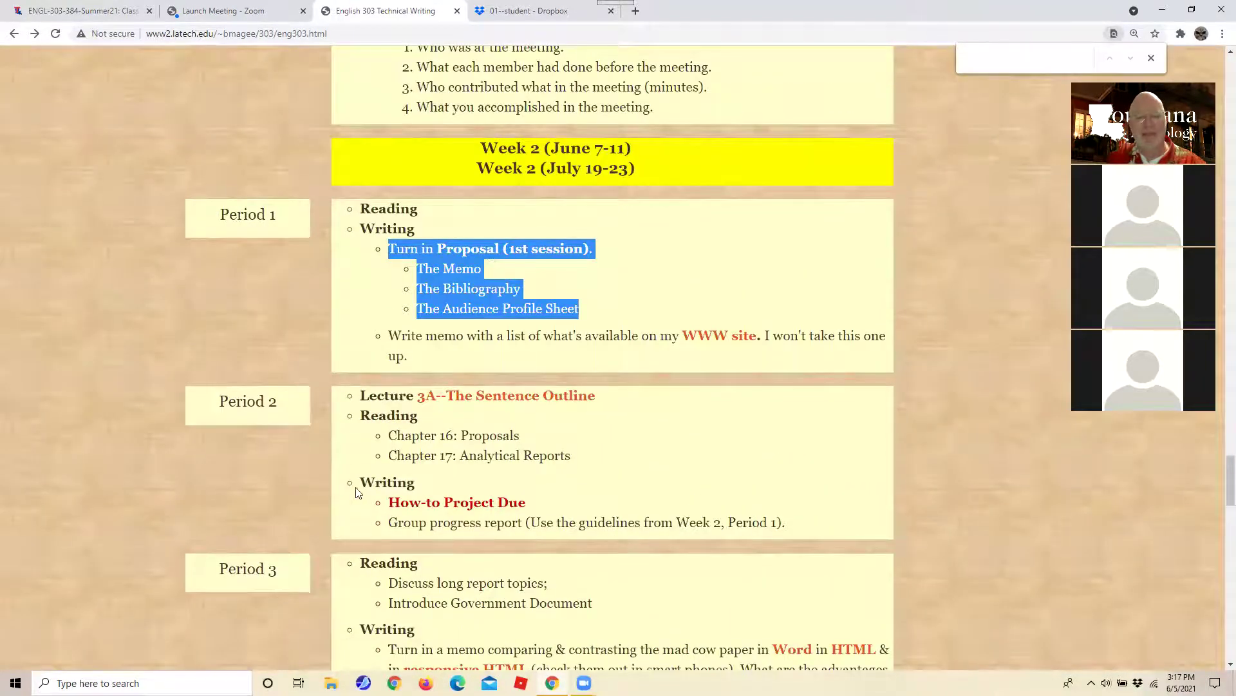
Highlight Week 2 Period 2's Writing, How-to Project Due and group progress report entries.
{"action": "left_click_drag", "start_coordinate": [357, 480], "coordinate": [799, 527]}
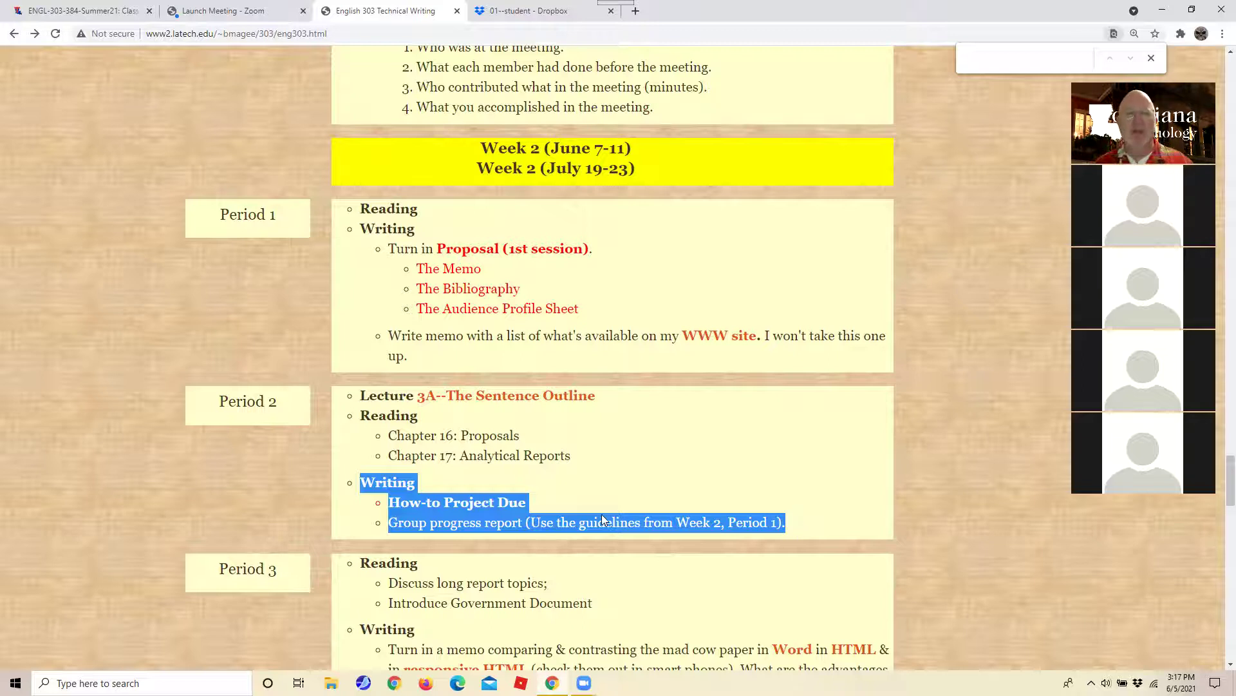
{"action": "scroll", "coordinate": [602, 514], "scroll_direction": "down", "scroll_amount": 3}
{"action": "scroll", "coordinate": [601, 514], "scroll_direction": "down", "scroll_amount": 2}
{"action": "scroll", "coordinate": [603, 516], "scroll_direction": "up", "scroll_amount": 5}
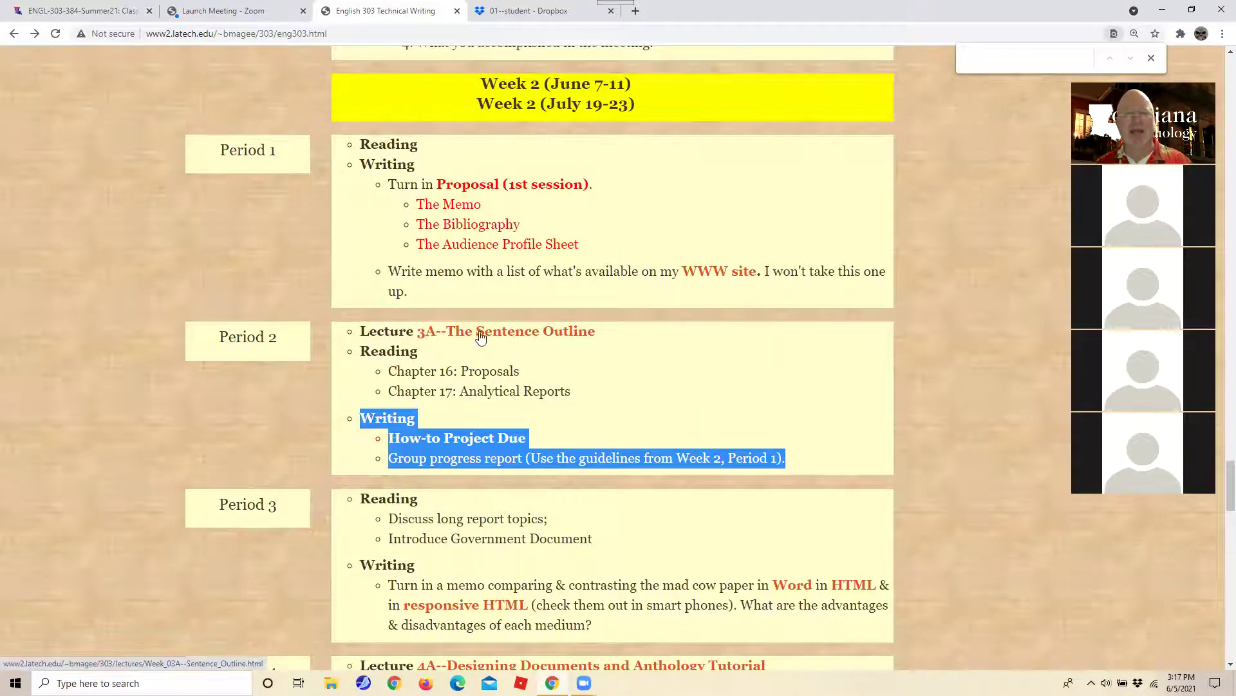
{"action": "scroll", "coordinate": [482, 353], "scroll_direction": "down", "scroll_amount": 5}
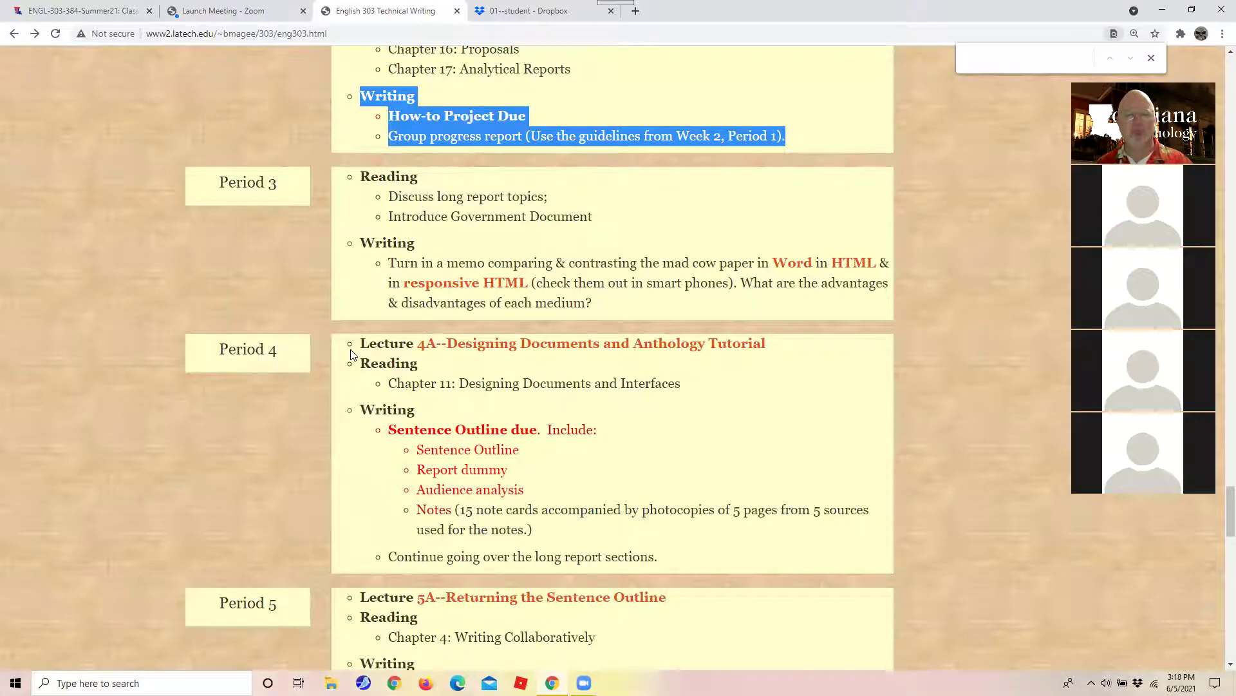
Highlight Period 4's lecture entries, the Sentence Outline due items and Week 4's Chapter 20 reading.
{"action": "left_click_drag", "start_coordinate": [348, 346], "coordinate": [605, 396]}
{"action": "scroll", "coordinate": [604, 396], "scroll_direction": "down", "scroll_amount": 4}
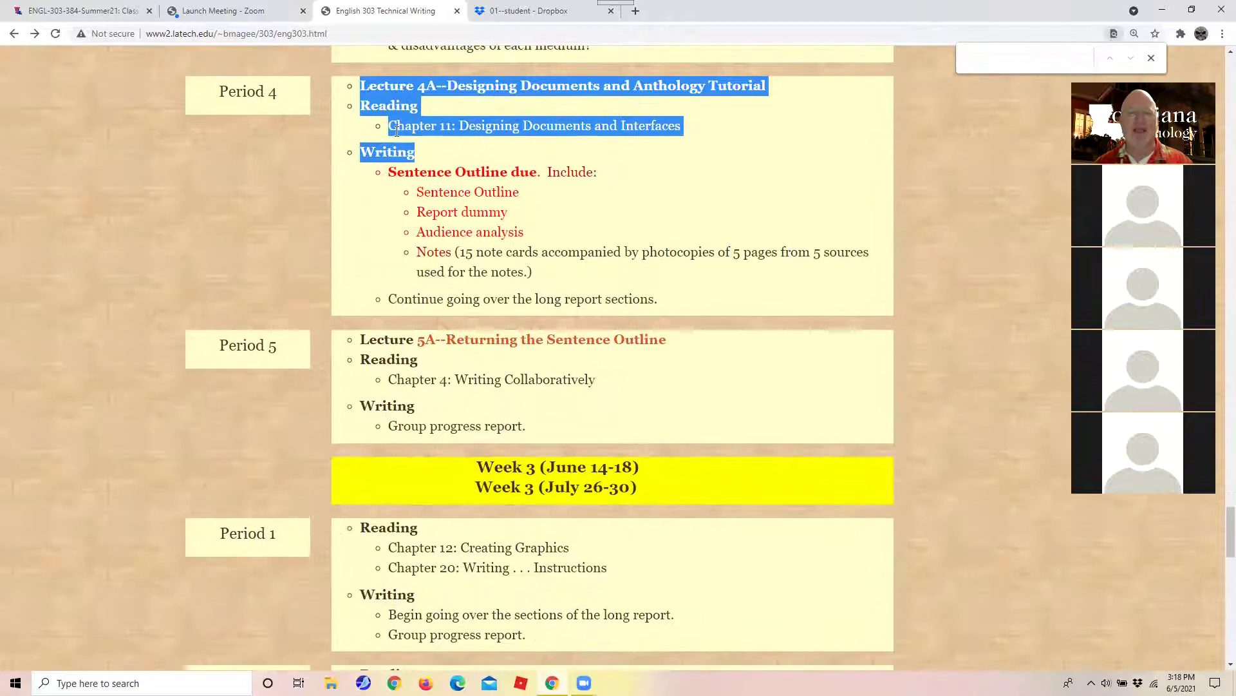
{"action": "left_click_drag", "start_coordinate": [388, 171], "coordinate": [588, 252]}
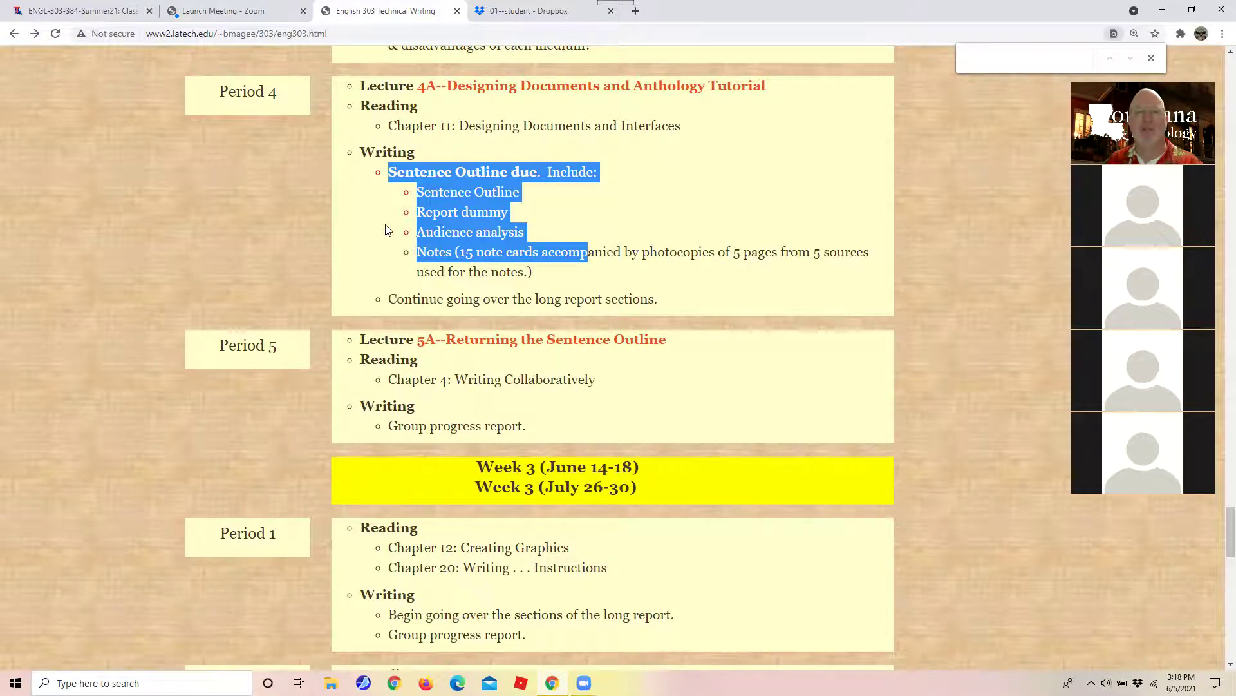
{"action": "scroll", "coordinate": [386, 230], "scroll_direction": "down", "scroll_amount": 10}
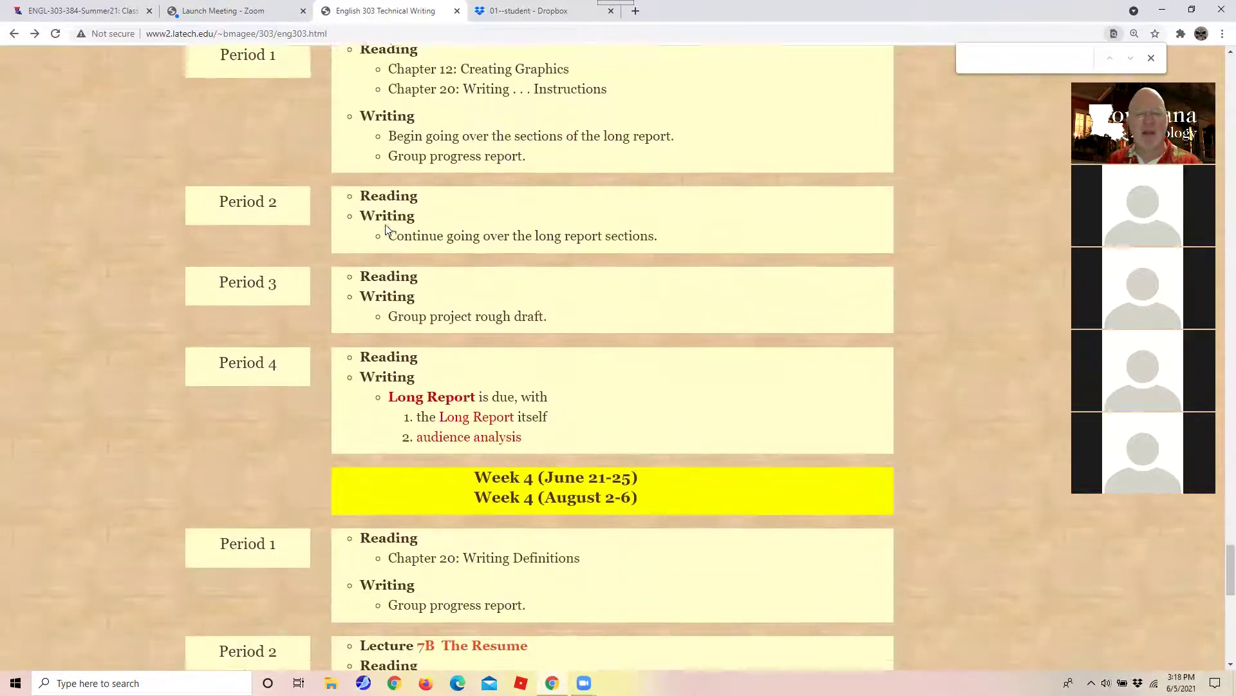
{"action": "scroll", "coordinate": [387, 230], "scroll_direction": "up", "scroll_amount": 1}
{"action": "left_click_drag", "start_coordinate": [387, 295], "coordinate": [573, 347]}
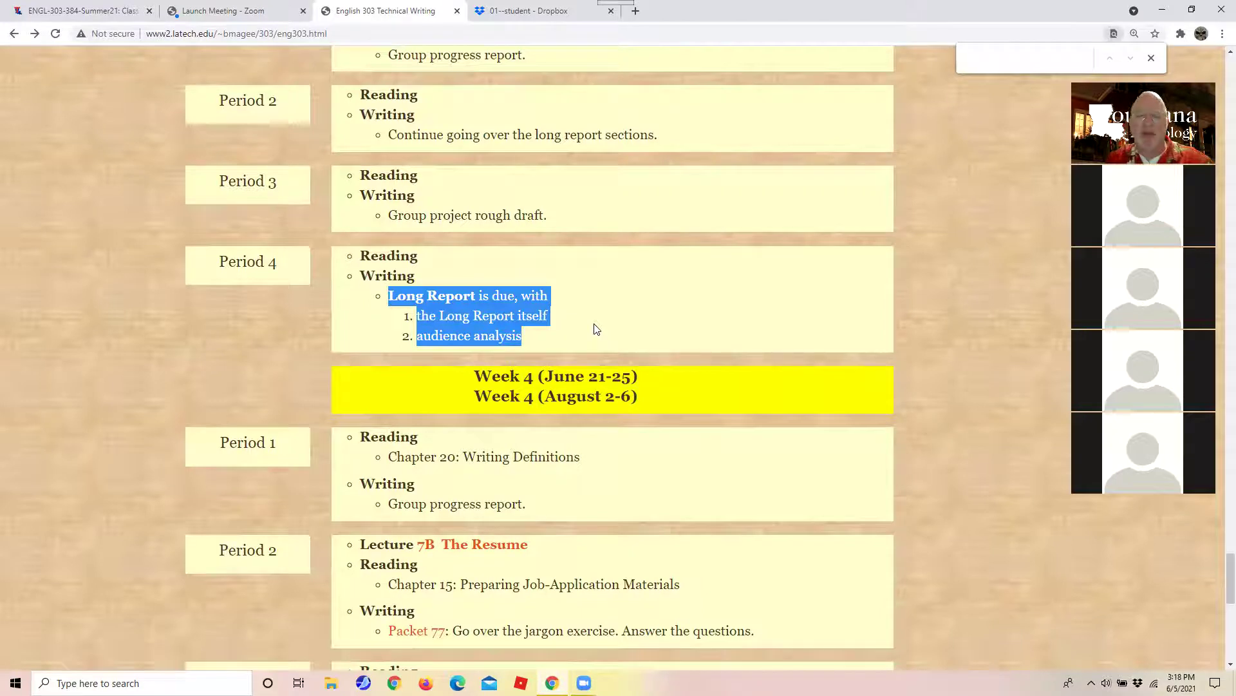
{"action": "left_click_drag", "start_coordinate": [397, 456], "coordinate": [592, 487]}
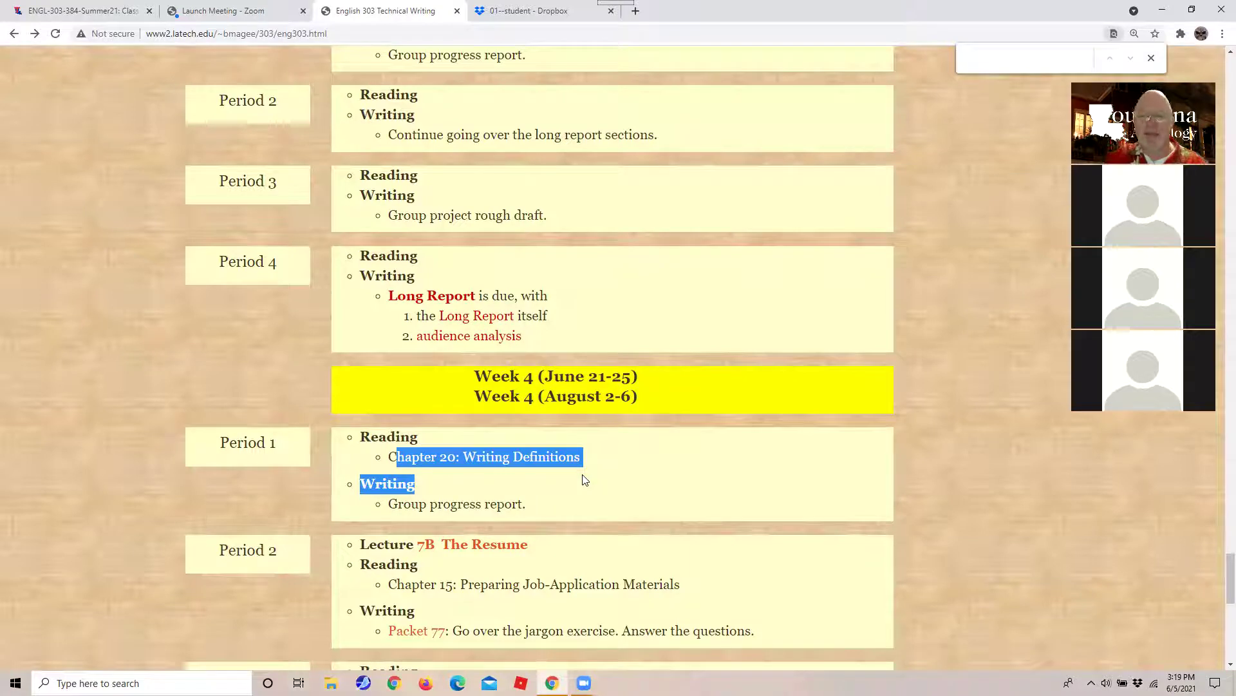
Highlight the Resume due block, scroll back to the schedule heading and close find-in-page.
{"action": "scroll", "coordinate": [558, 361], "scroll_direction": "down", "scroll_amount": 1}
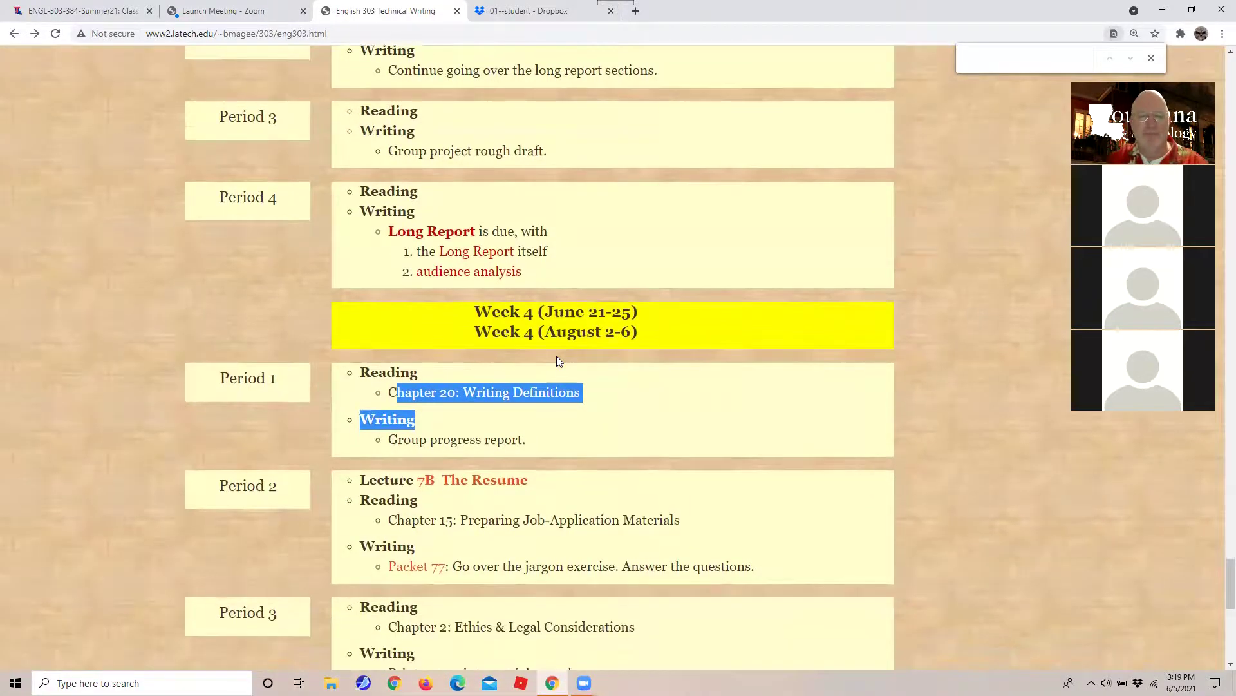
{"action": "scroll", "coordinate": [558, 361], "scroll_direction": "down", "scroll_amount": 7}
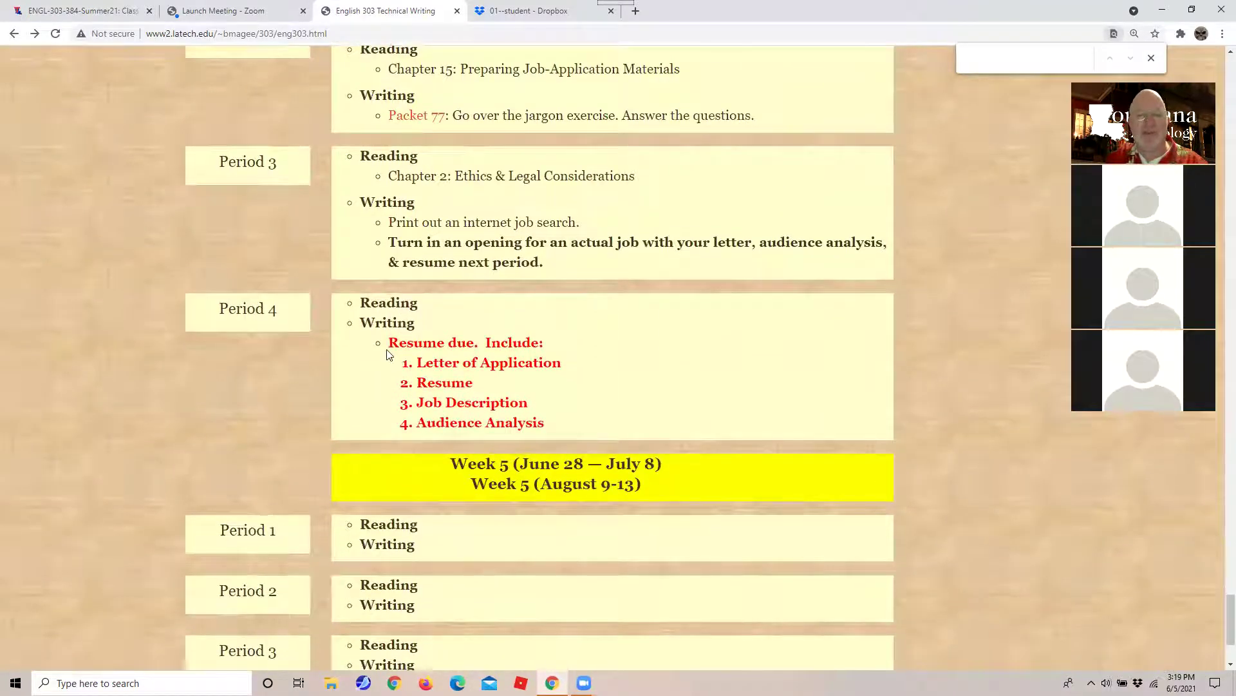
{"action": "left_click_drag", "start_coordinate": [387, 351], "coordinate": [601, 432]}
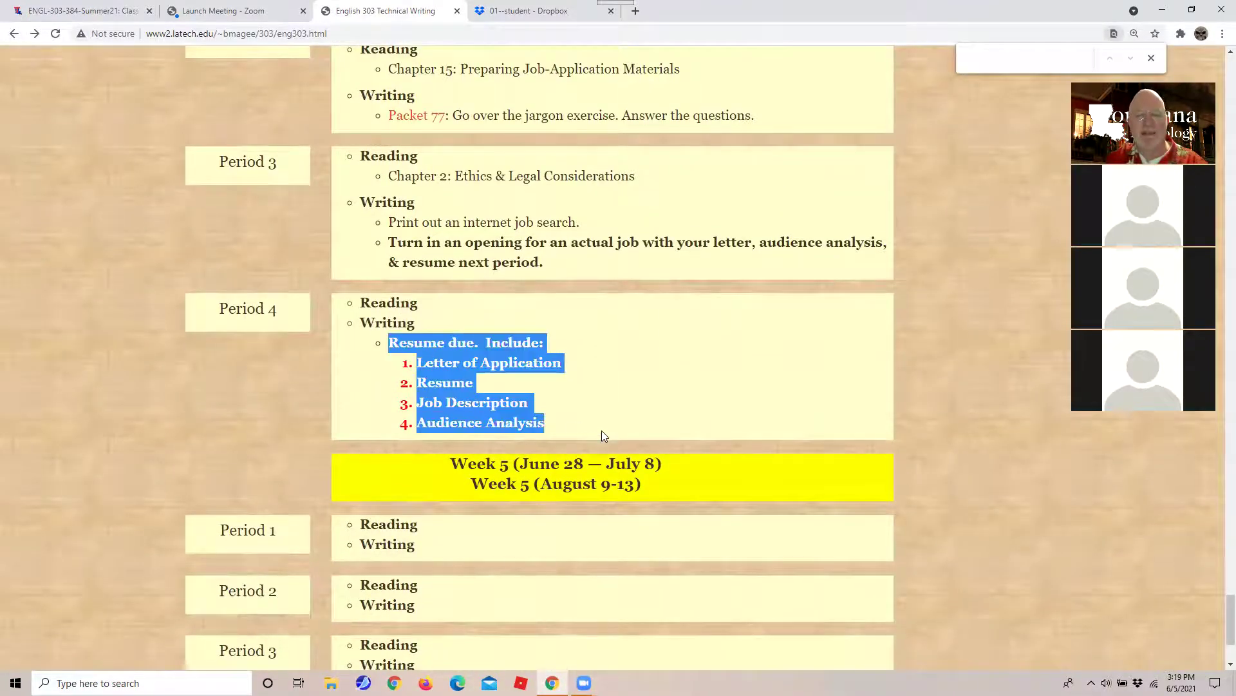
{"action": "scroll", "coordinate": [601, 431], "scroll_direction": "down", "scroll_amount": 3}
{"action": "scroll", "coordinate": [602, 428], "scroll_direction": "up", "scroll_amount": 3}
{"action": "scroll", "coordinate": [508, 599], "scroll_direction": "down", "scroll_amount": 3}
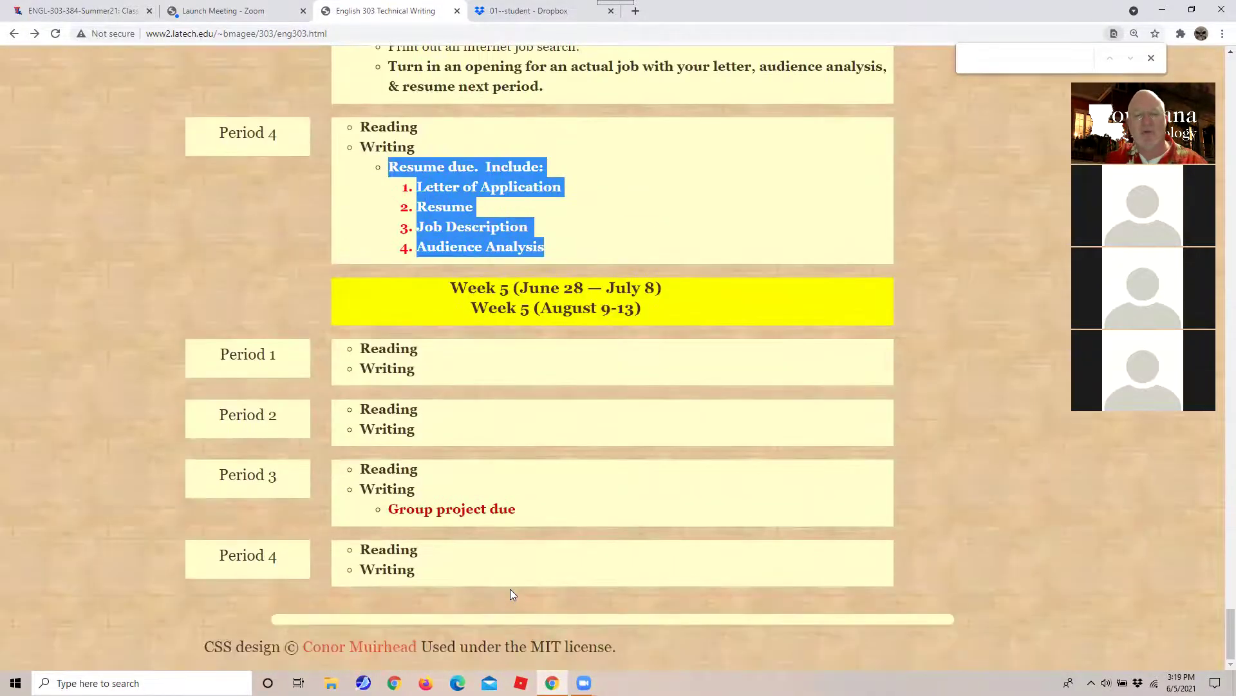
{"action": "scroll", "coordinate": [508, 588], "scroll_direction": "up", "scroll_amount": 9}
{"action": "scroll", "coordinate": [512, 576], "scroll_direction": "down", "scroll_amount": 8}
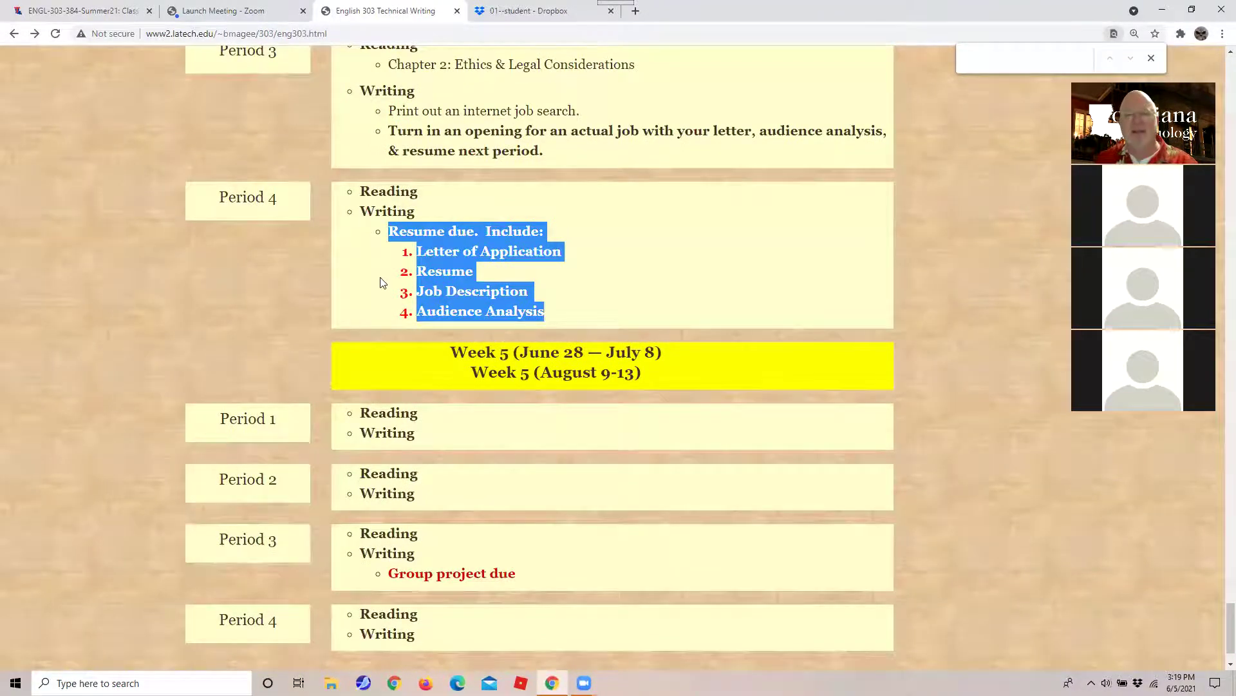
{"action": "scroll", "coordinate": [383, 289], "scroll_direction": "down", "scroll_amount": 1}
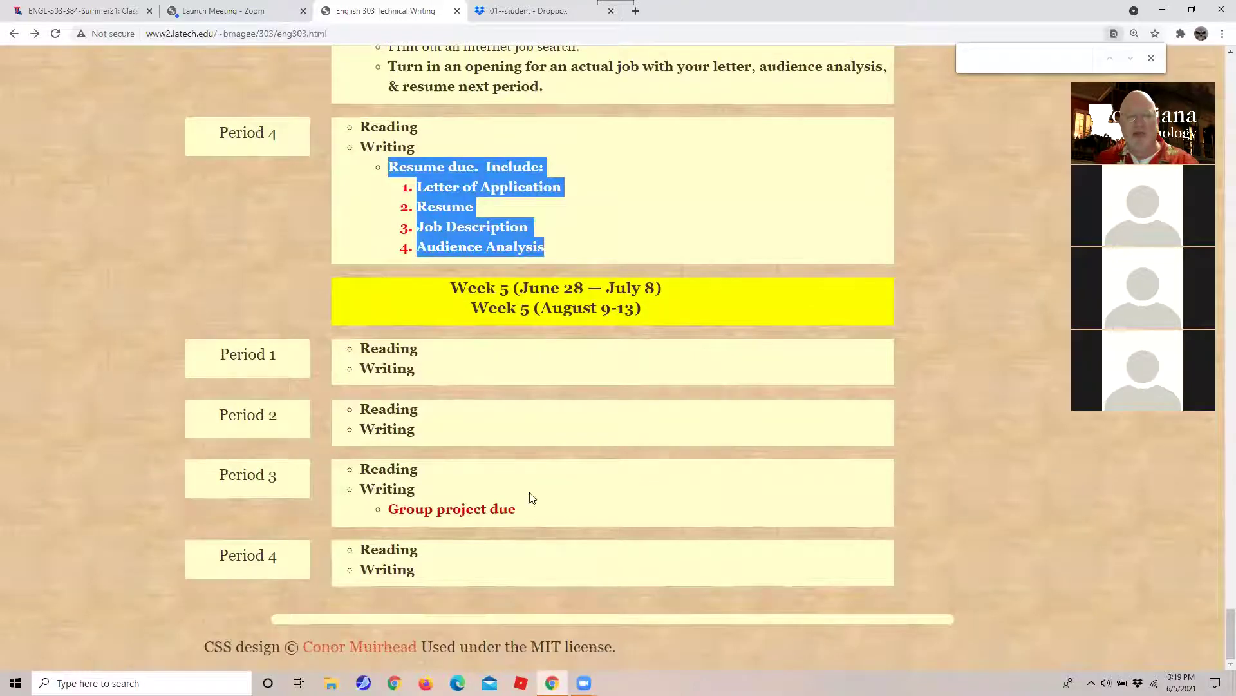
{"action": "left_click_drag", "start_coordinate": [530, 507], "coordinate": [354, 465]}
{"action": "scroll", "coordinate": [354, 465], "scroll_direction": "up", "scroll_amount": 10}
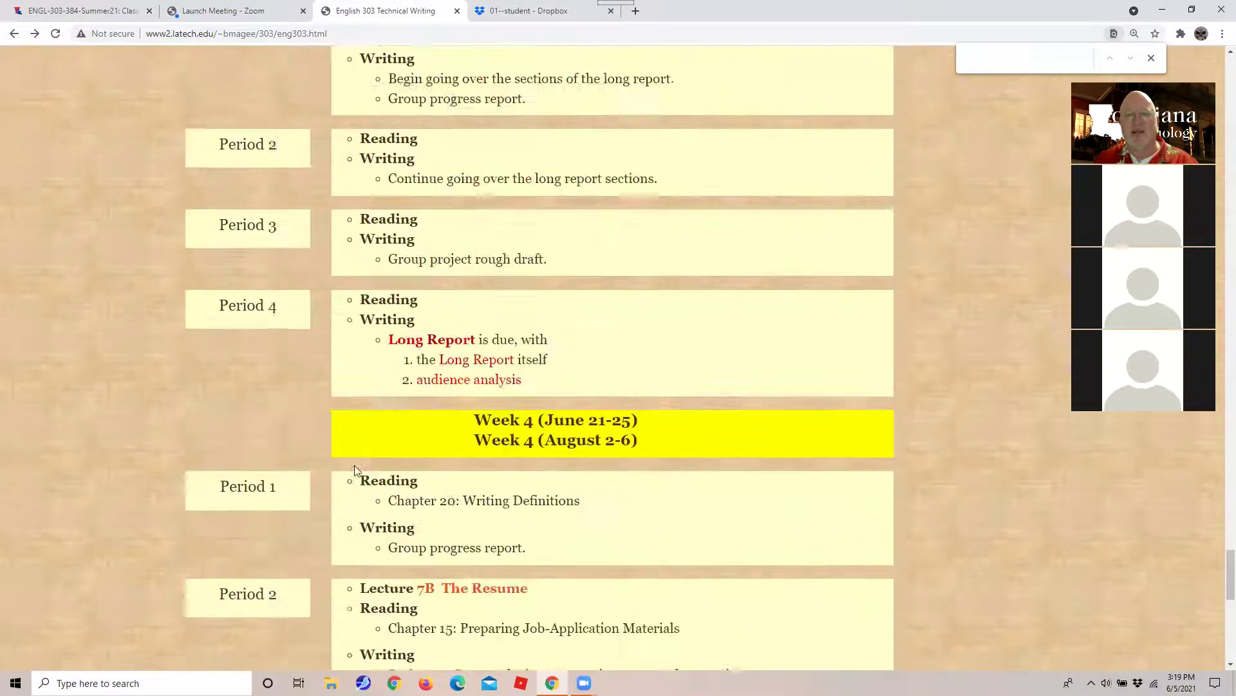
{"action": "scroll", "coordinate": [354, 465], "scroll_direction": "up", "scroll_amount": 20}
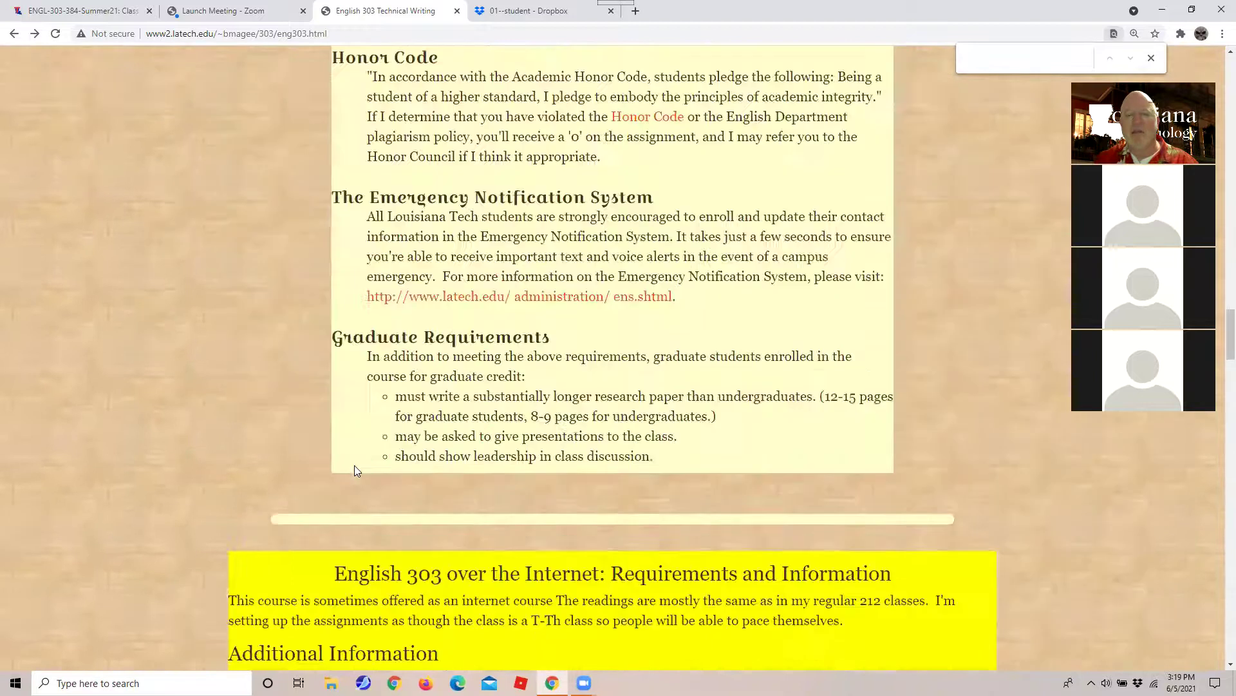
{"action": "scroll", "coordinate": [356, 469], "scroll_direction": "down", "scroll_amount": 10}
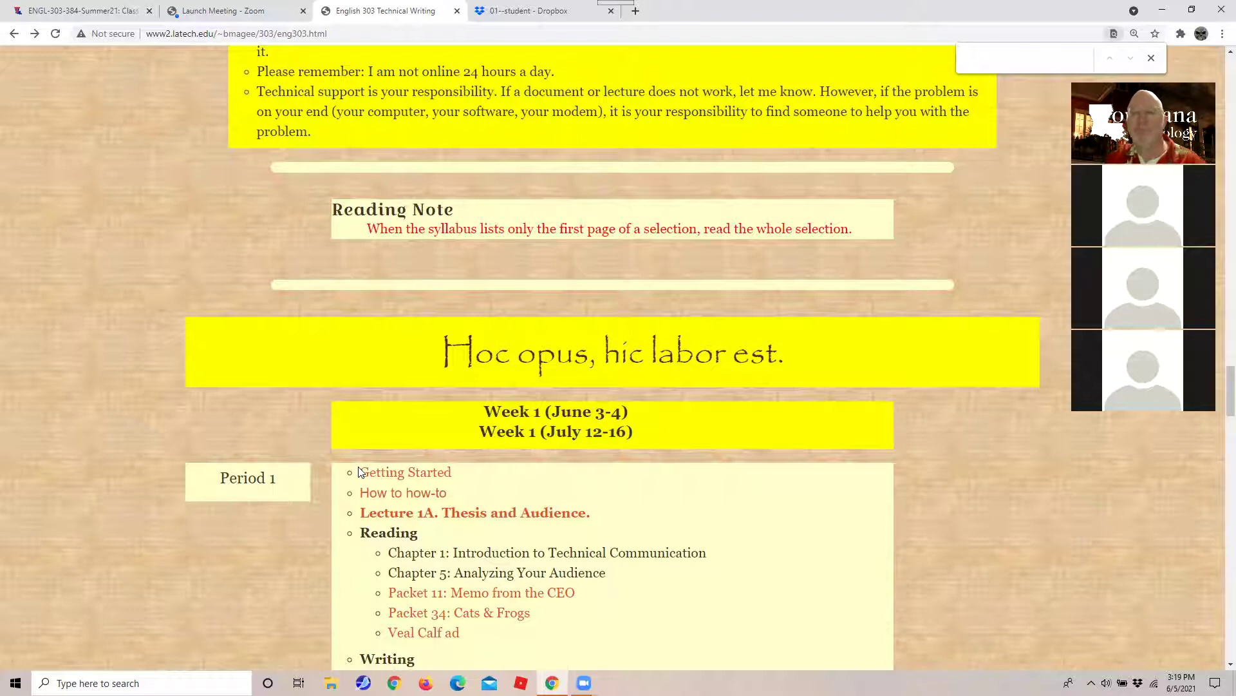
{"action": "left_click", "coordinate": [1150, 59]}
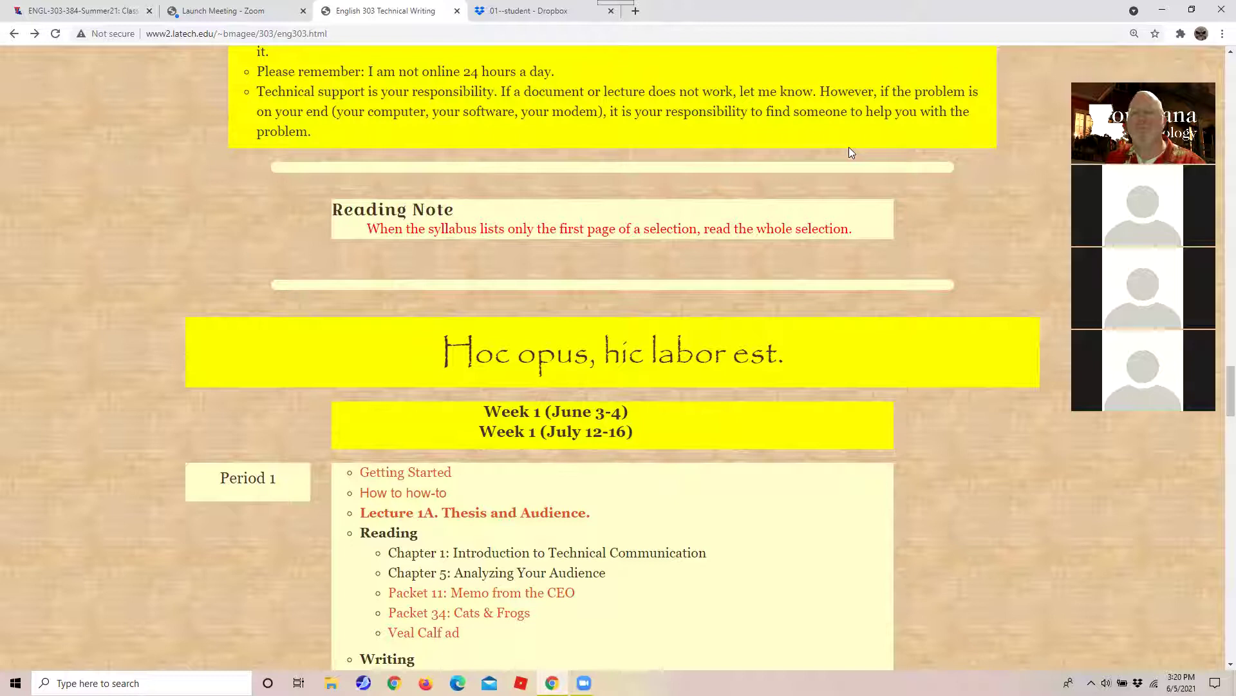
Load moodle.latech.edu in a new browser tab.
{"action": "left_click", "coordinate": [636, 11]}
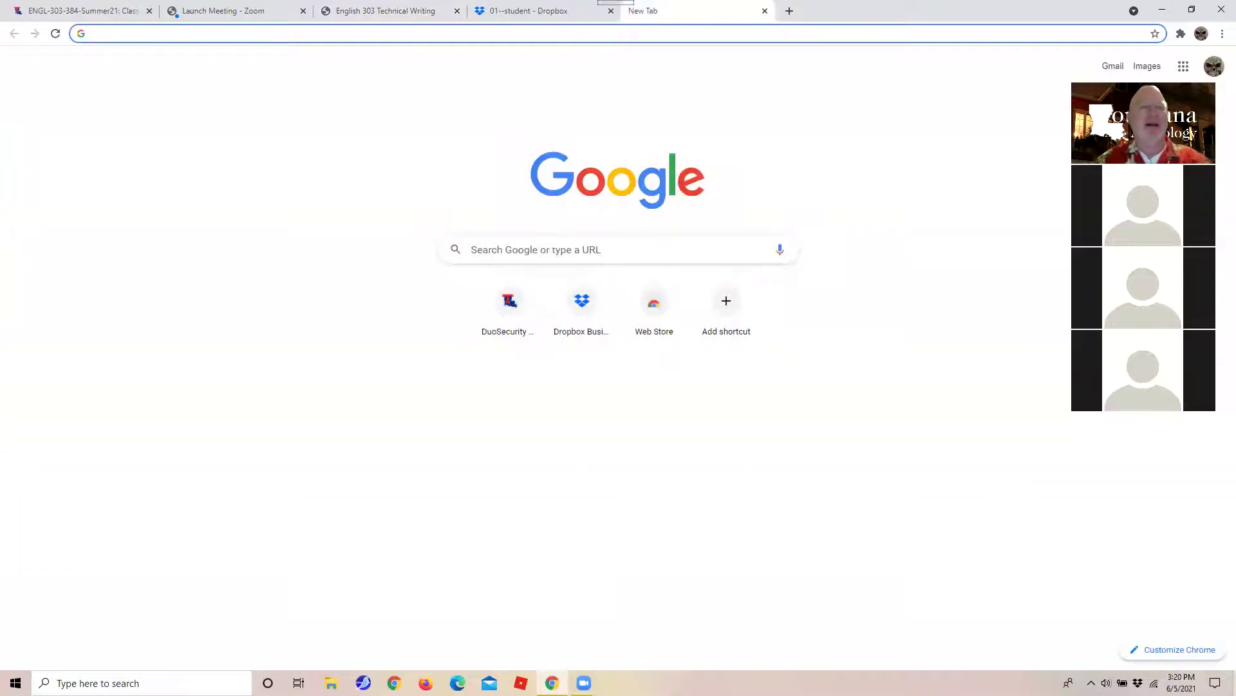
{"action": "type", "text": "moodle.latech.edu"}
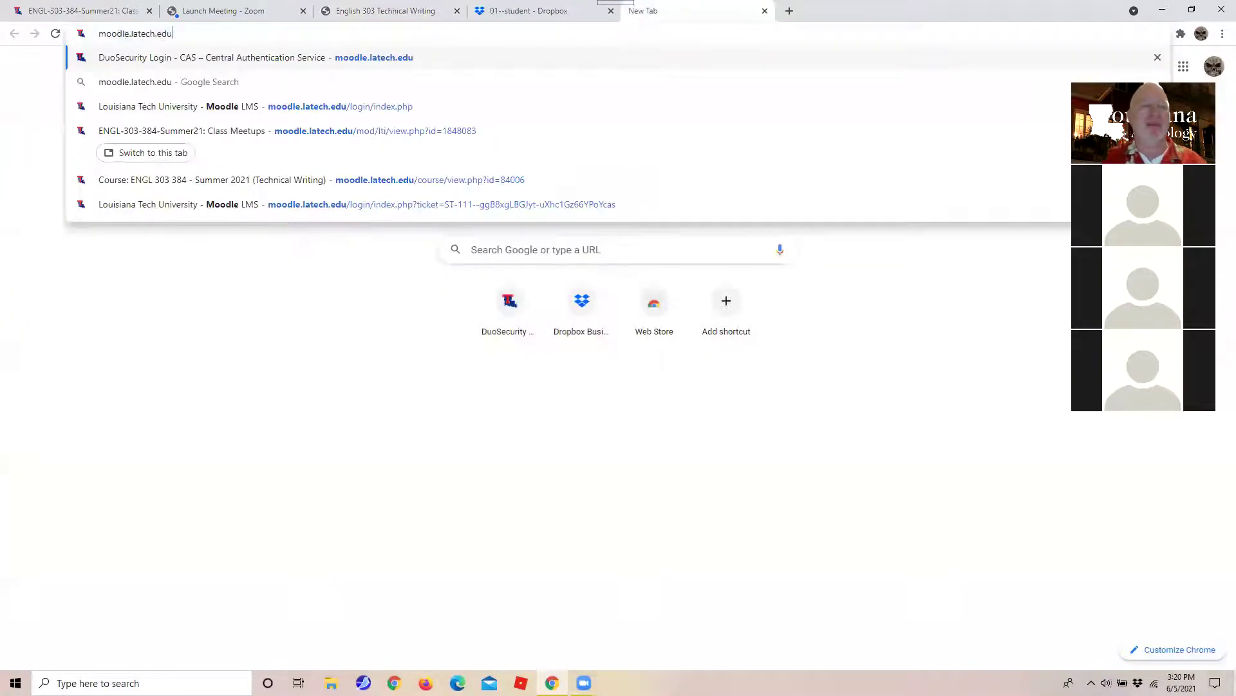
{"action": "key", "text": "Return"}
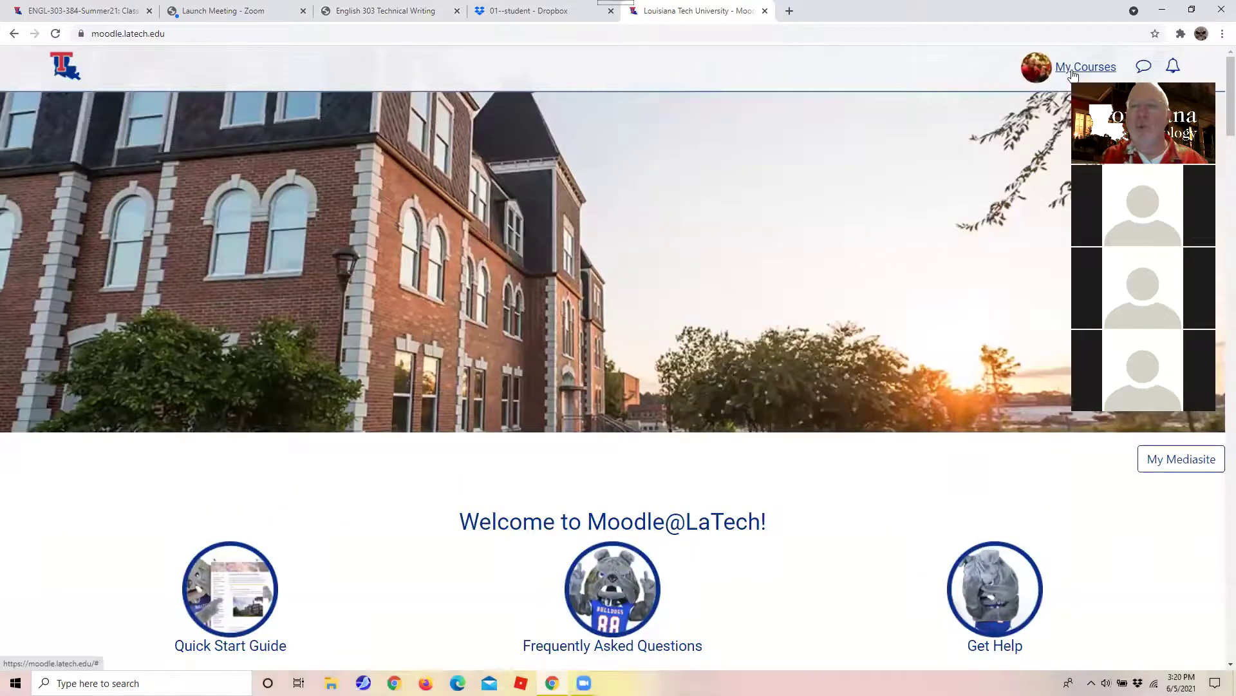
Go to ENGL 303 384's Q & A forum, open the Due dates discussion and start a reply.
{"action": "left_click", "coordinate": [1072, 70]}
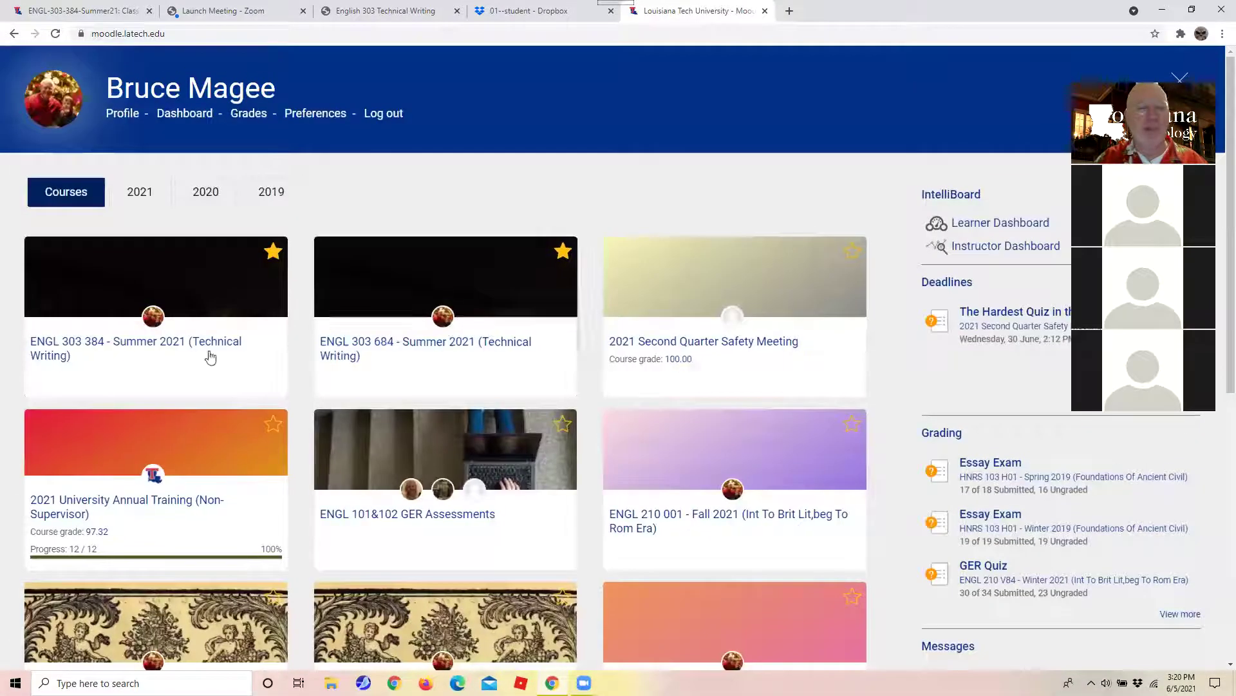
{"action": "left_click", "coordinate": [38, 345]}
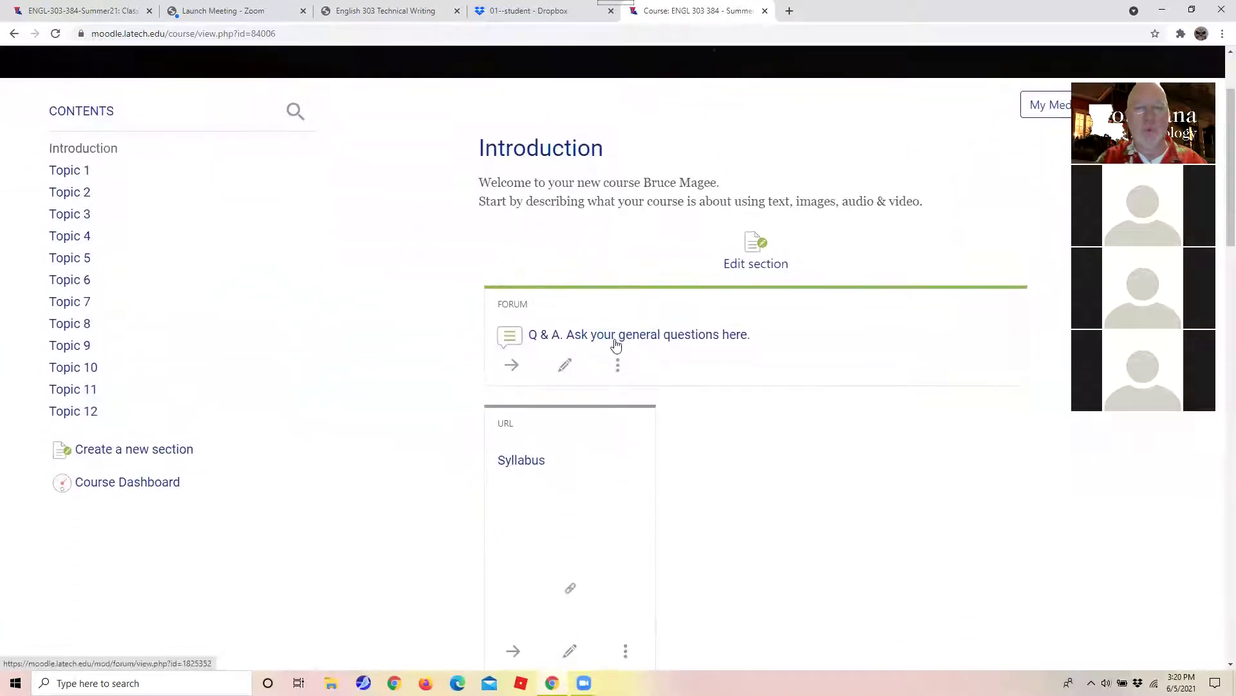
{"action": "left_click", "coordinate": [616, 340]}
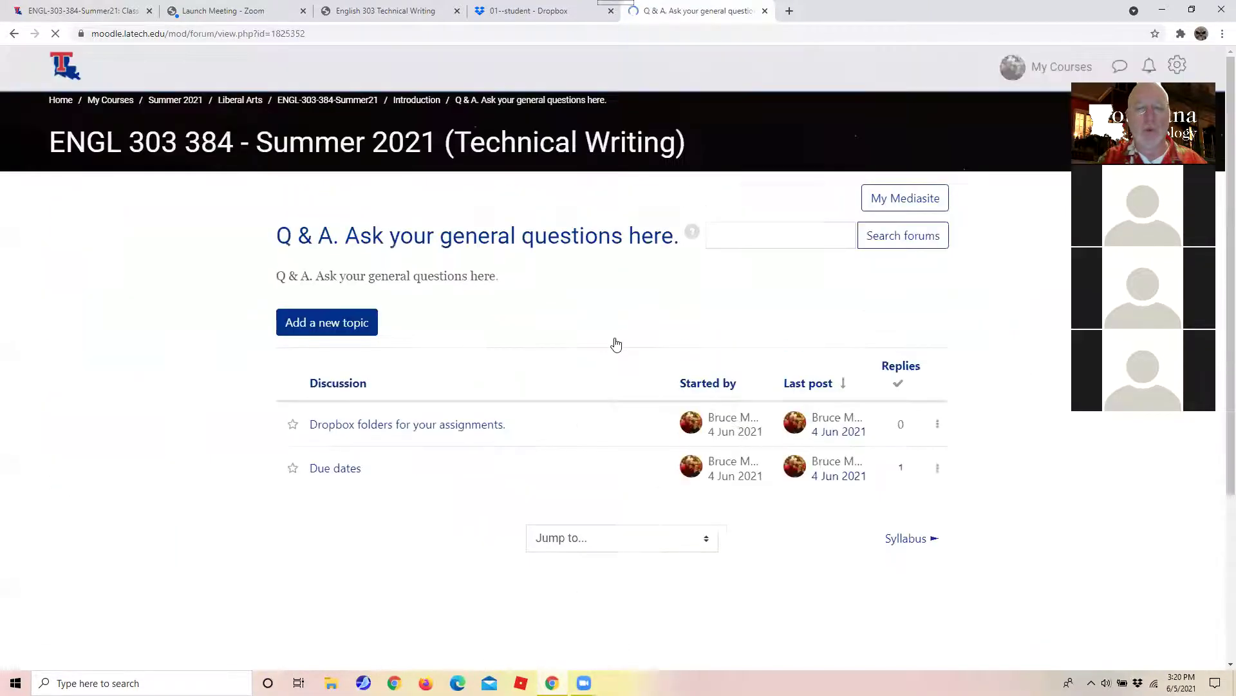
{"action": "scroll", "coordinate": [616, 343], "scroll_direction": "down", "scroll_amount": 4}
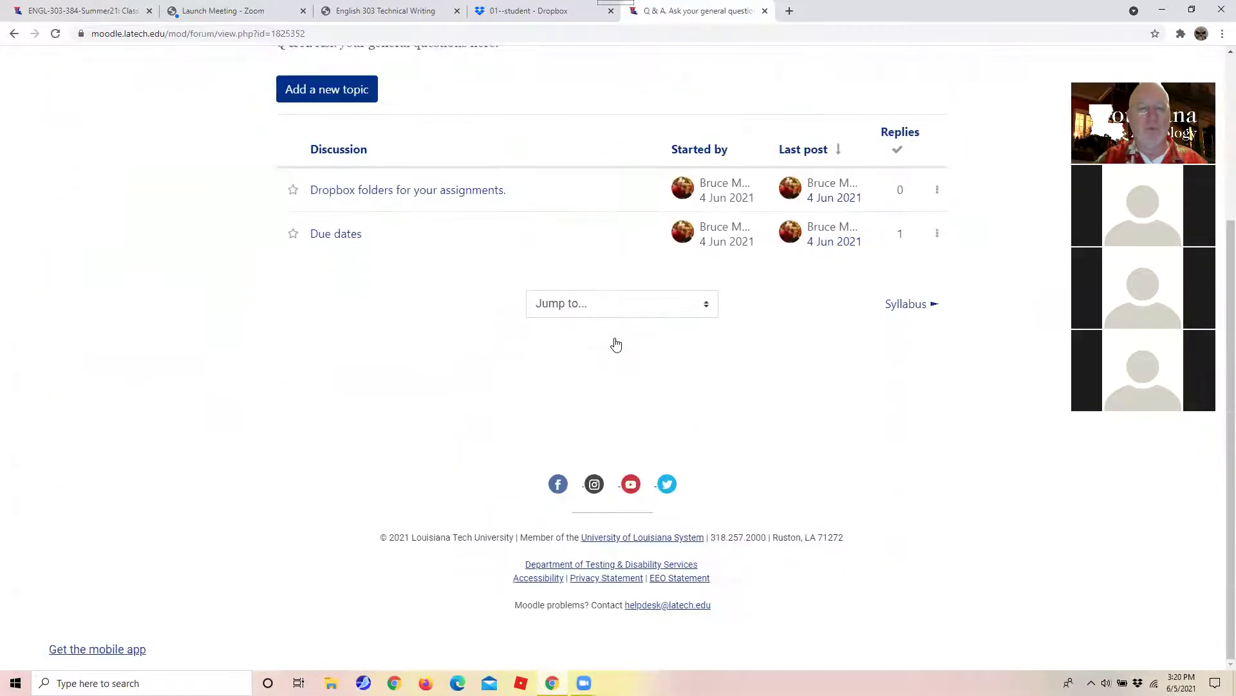
{"action": "left_click", "coordinate": [331, 242]}
{"action": "scroll", "coordinate": [332, 248], "scroll_direction": "down", "scroll_amount": 8}
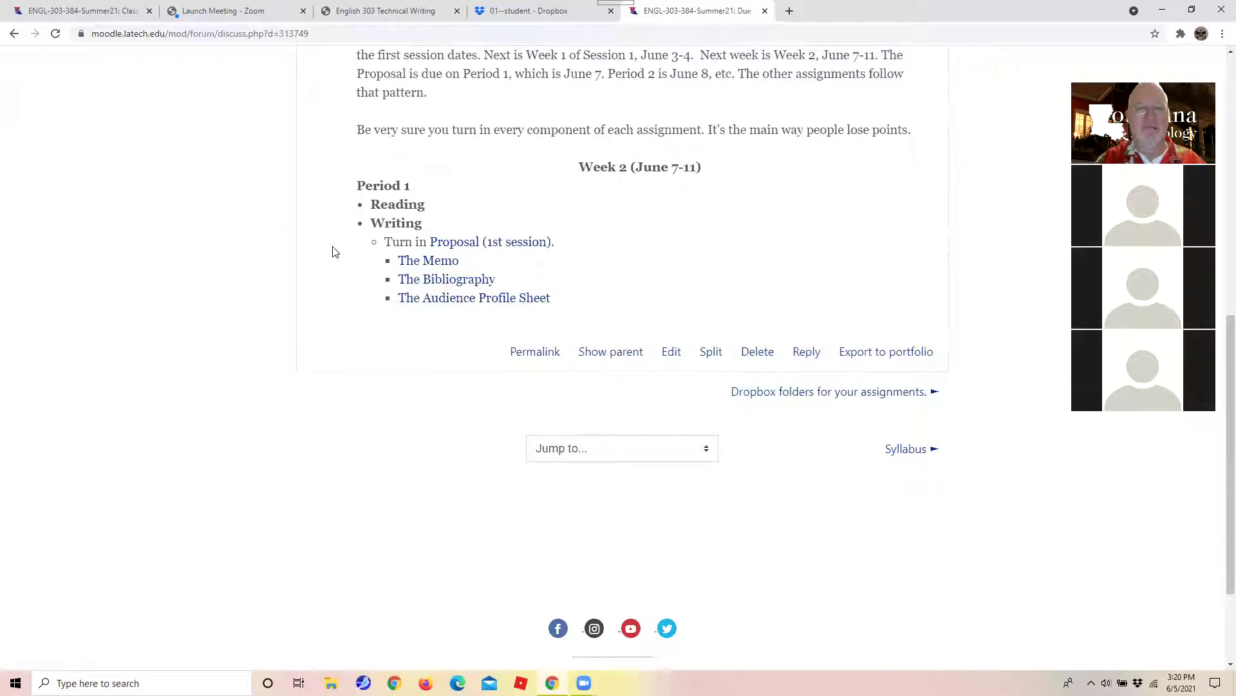
{"action": "scroll", "coordinate": [387, 360], "scroll_direction": "up", "scroll_amount": 7}
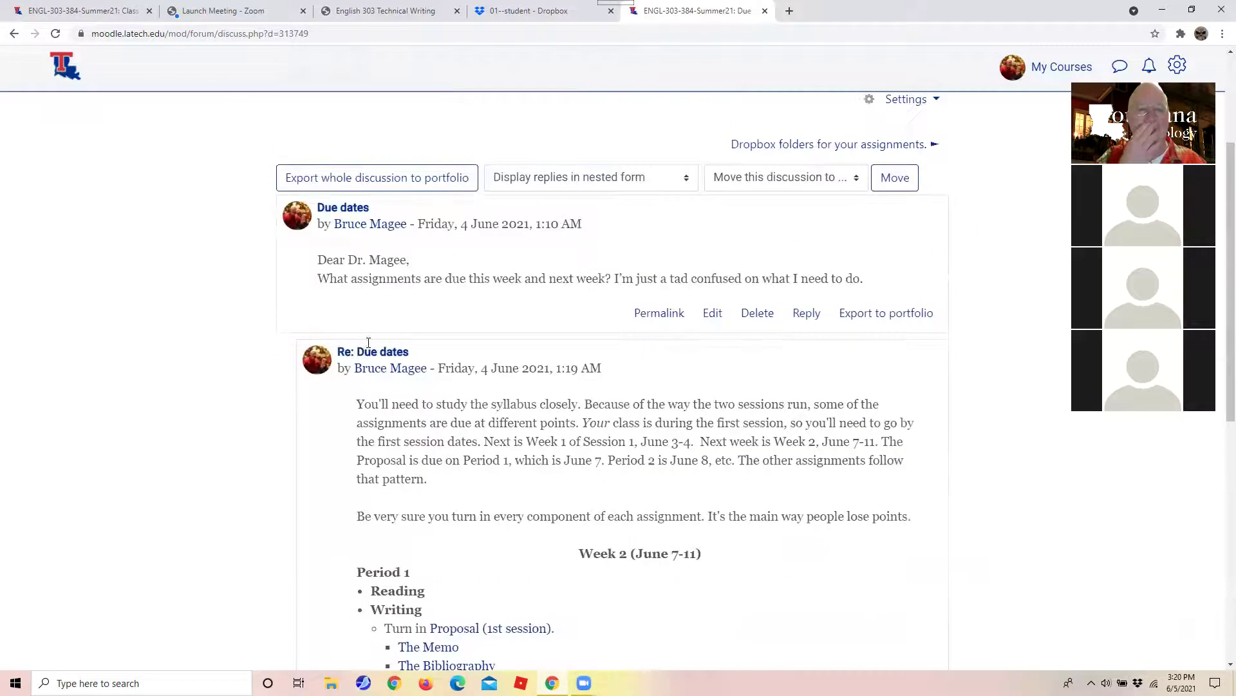
{"action": "scroll", "coordinate": [369, 342], "scroll_direction": "up", "scroll_amount": 1}
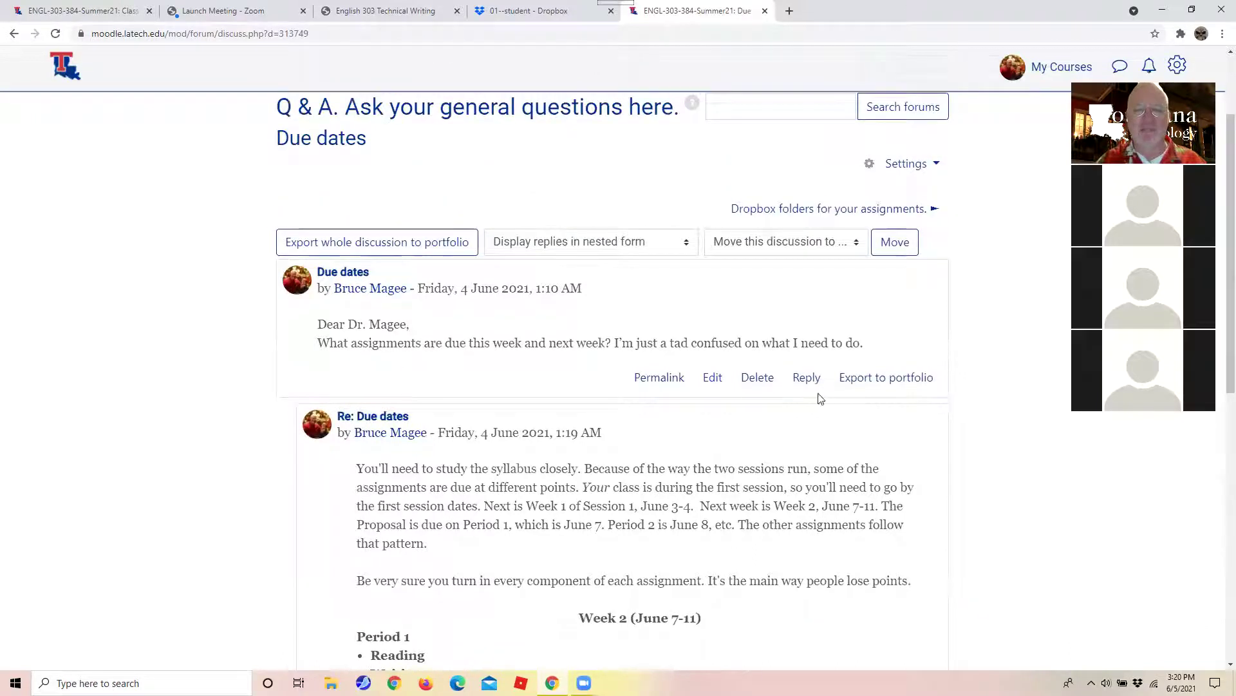
{"action": "left_click", "coordinate": [808, 380]}
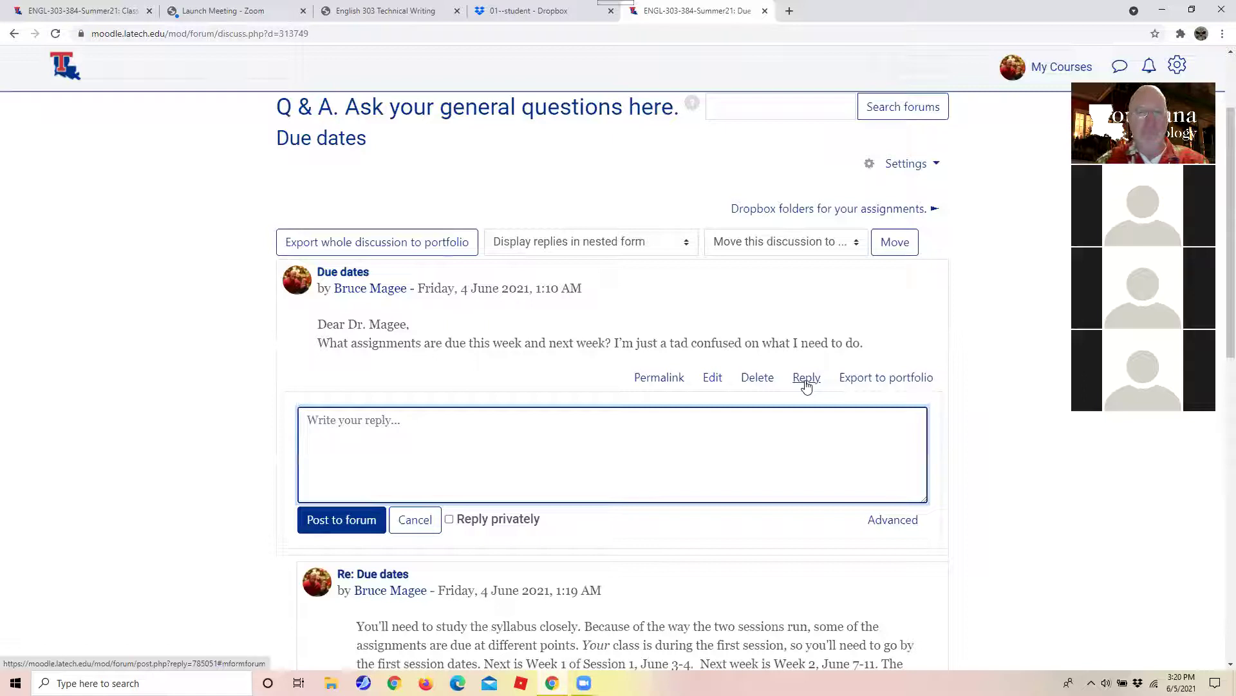
Reply under Re: Due dates instead, starting with 'Here are the due dates for the graded assignments:'.
{"action": "left_click", "coordinate": [414, 519]}
{"action": "scroll", "coordinate": [256, 555], "scroll_direction": "down", "scroll_amount": 7}
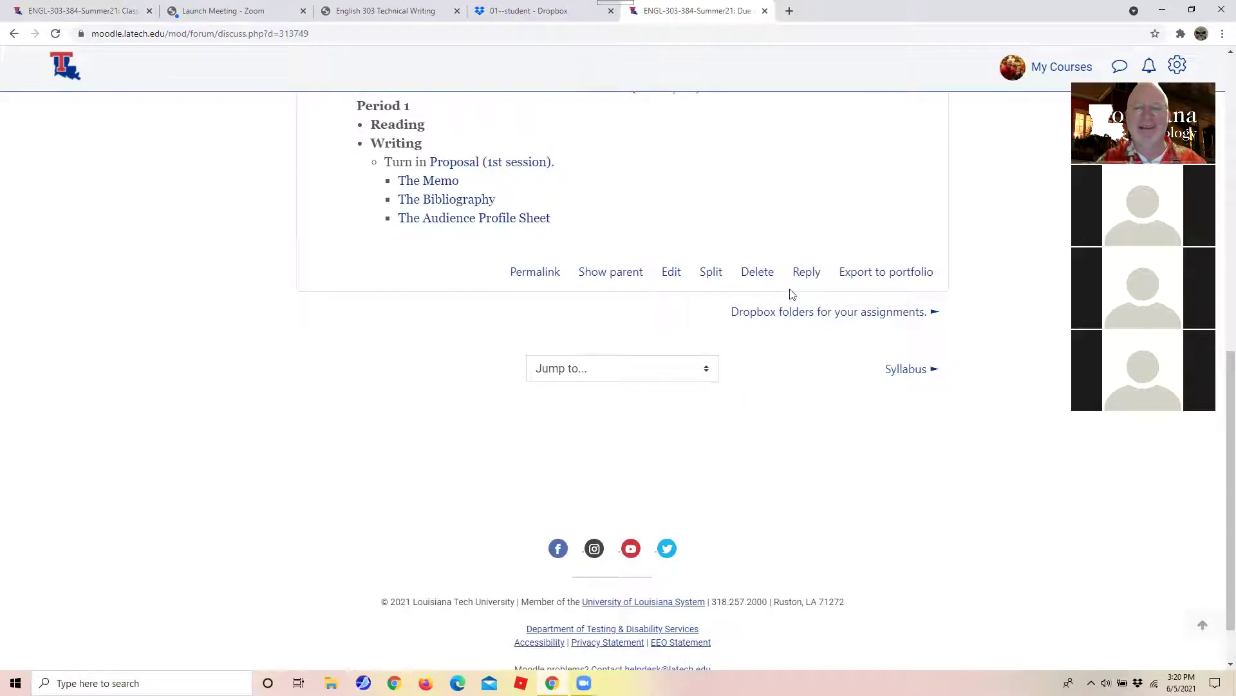
{"action": "left_click", "coordinate": [805, 272]}
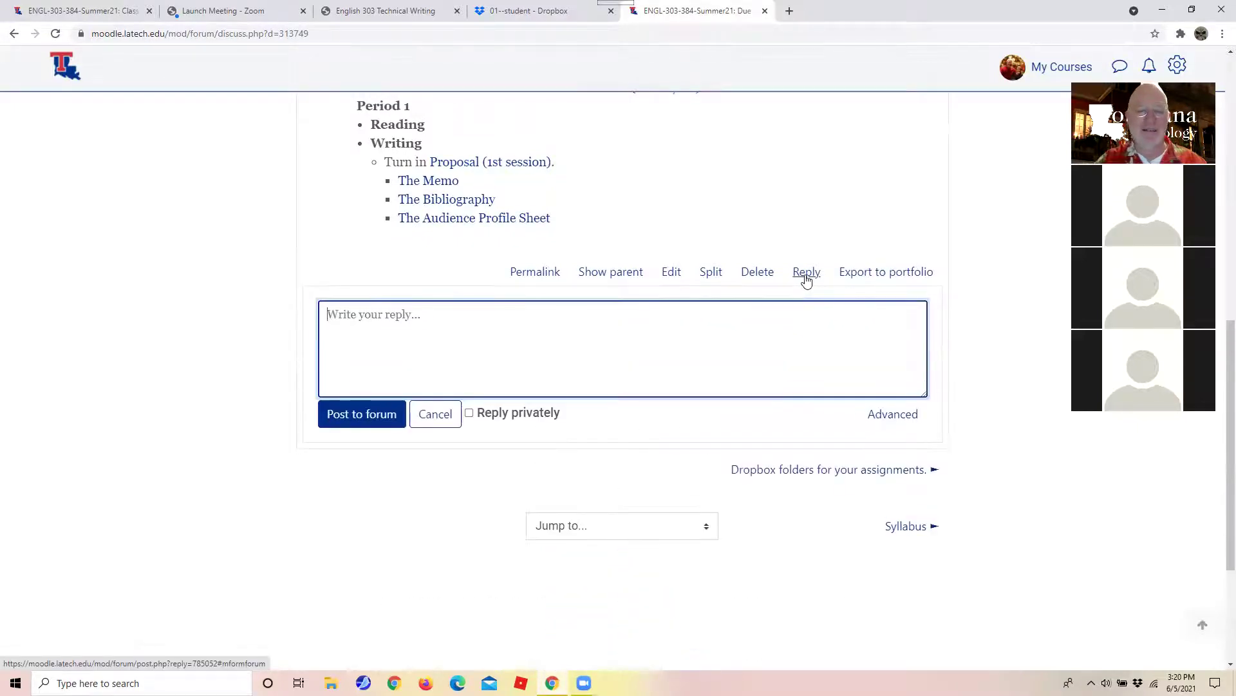
{"action": "type", "text": "Here are the"}
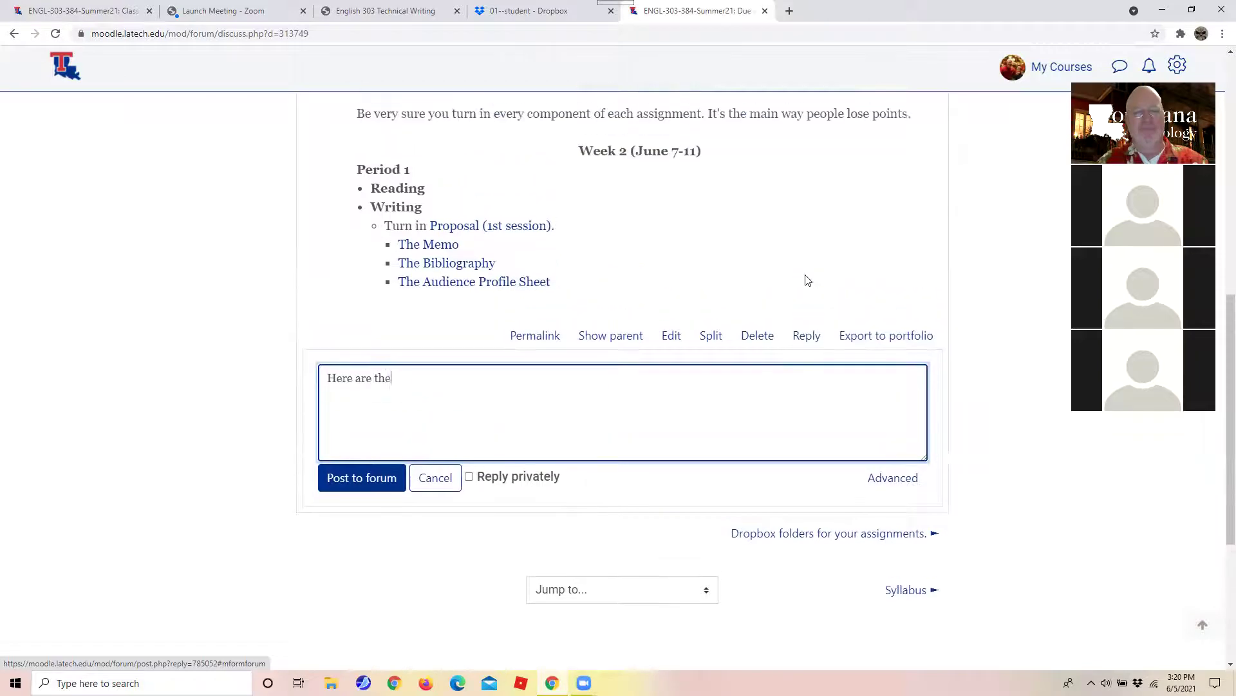
{"action": "type", "text": " due dates"}
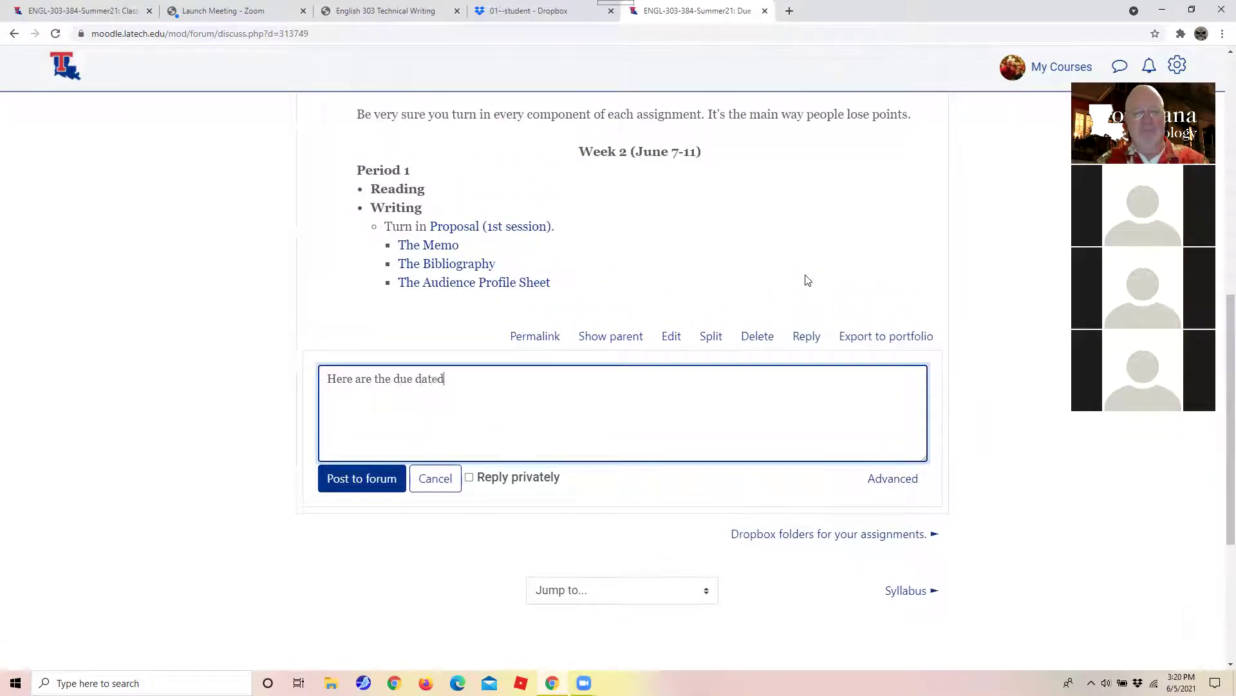
{"action": "type", "text": " for the"}
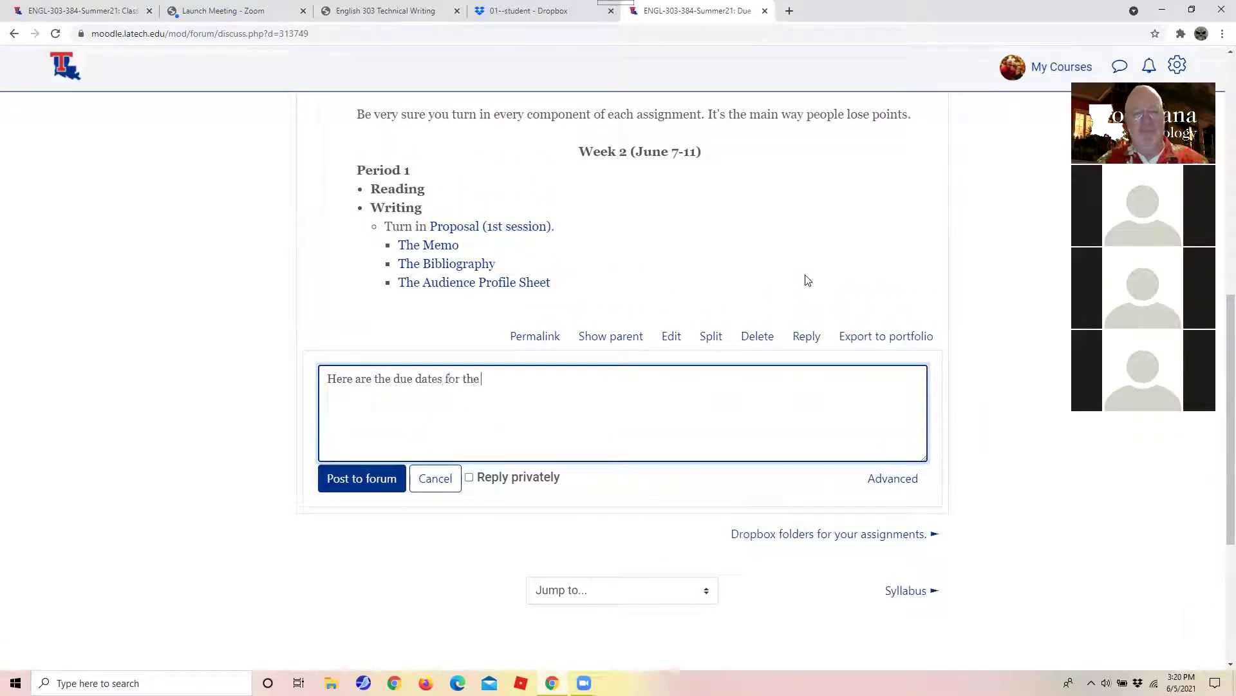
{"action": "type", "text": " graded "}
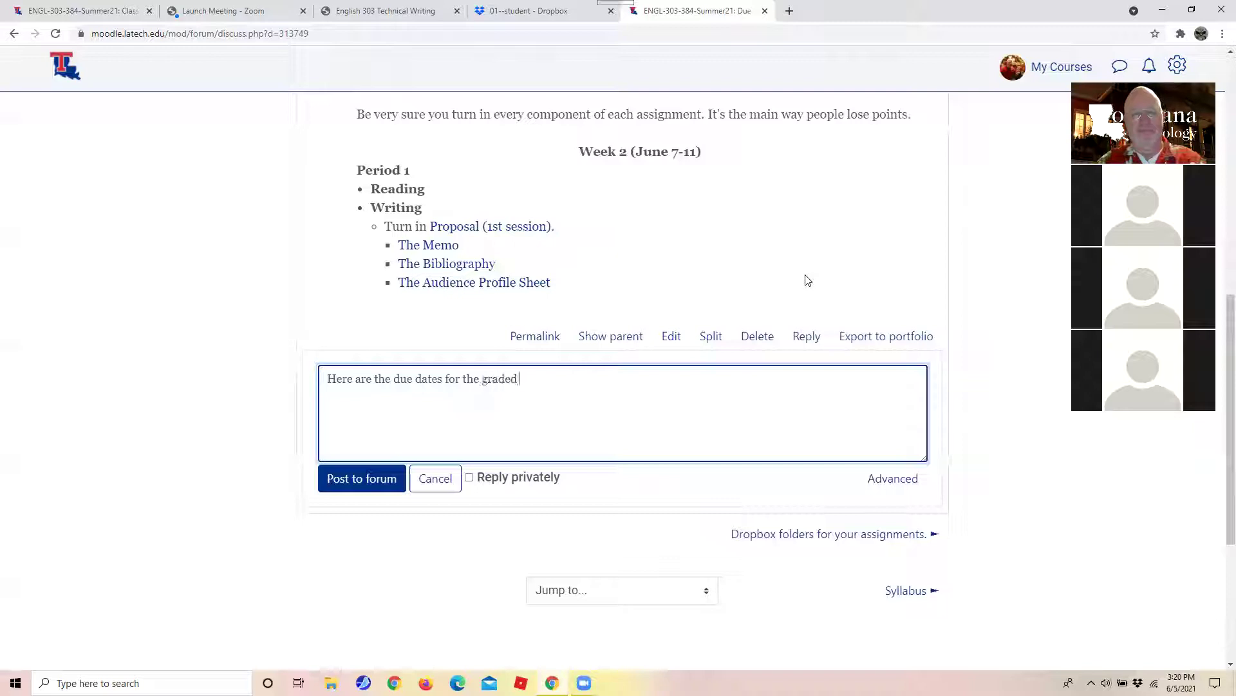
{"action": "type", "text": "assignments:"}
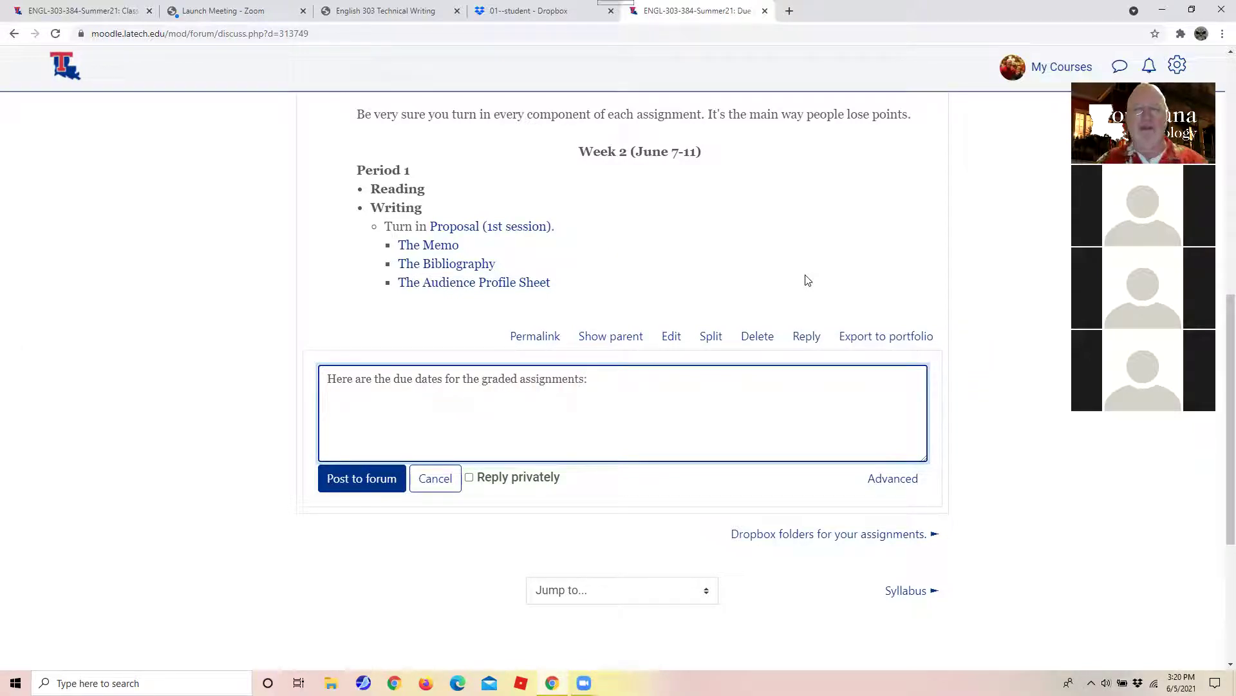
{"action": "key", "text": "Return"}
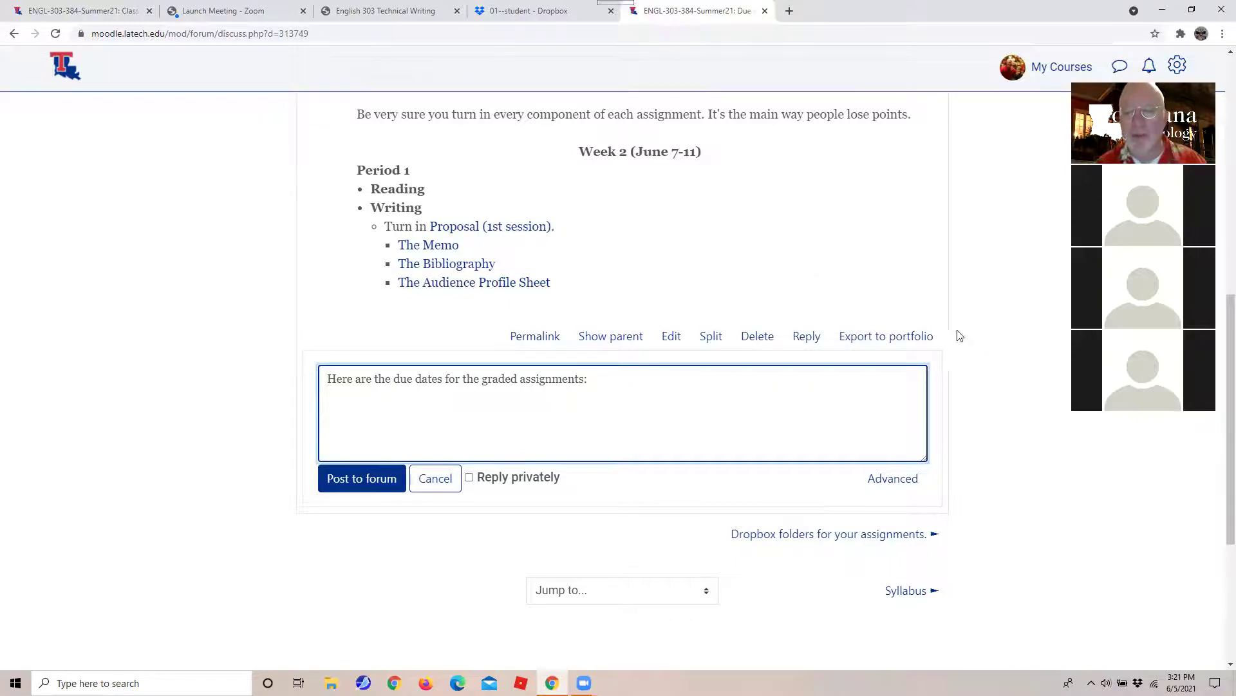
Switch to the full reply editor and start a bulleted list below the intro sentence.
{"action": "left_click", "coordinate": [885, 483]}
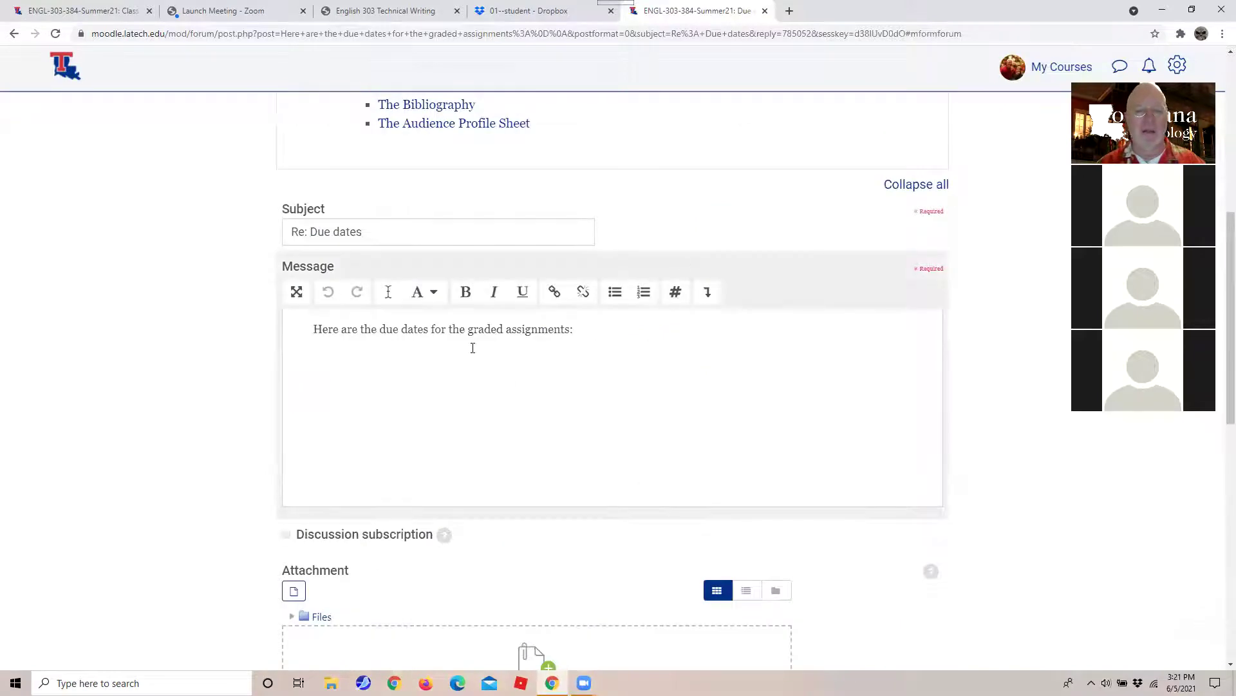
{"action": "left_click", "coordinate": [465, 355]}
{"action": "key", "text": "Return"}
{"action": "left_click", "coordinate": [614, 294]}
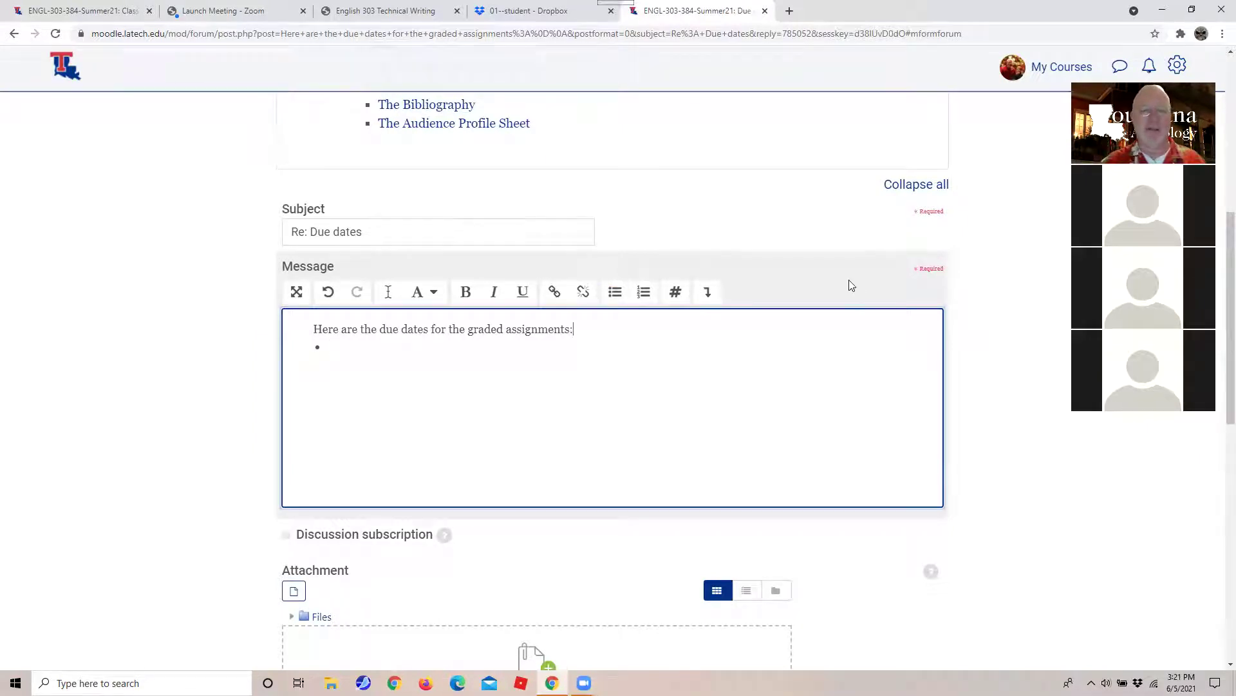
{"action": "key", "text": "Return"}
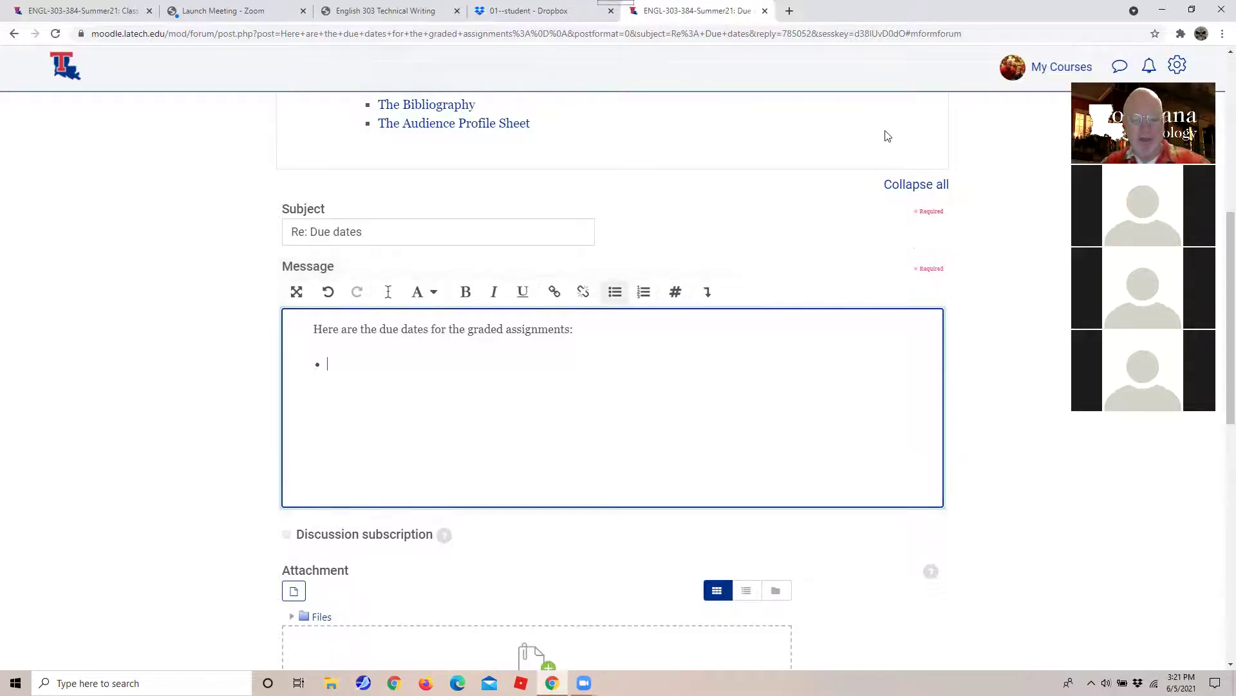
Add bullets 'Proposal Monday, June 7, 8:00 pm' and 'Sentence Outline, Saturday, June 12'.
{"action": "type", "text": "Proposal"}
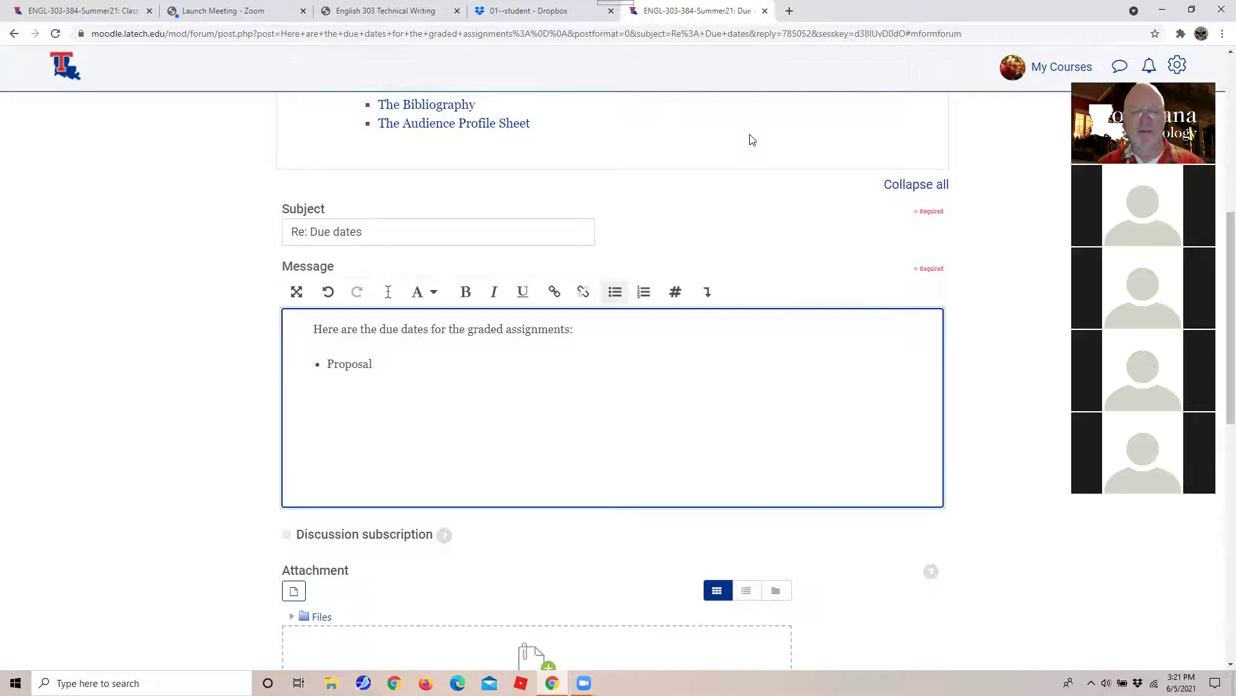
{"action": "type", "text": "Monday, "}
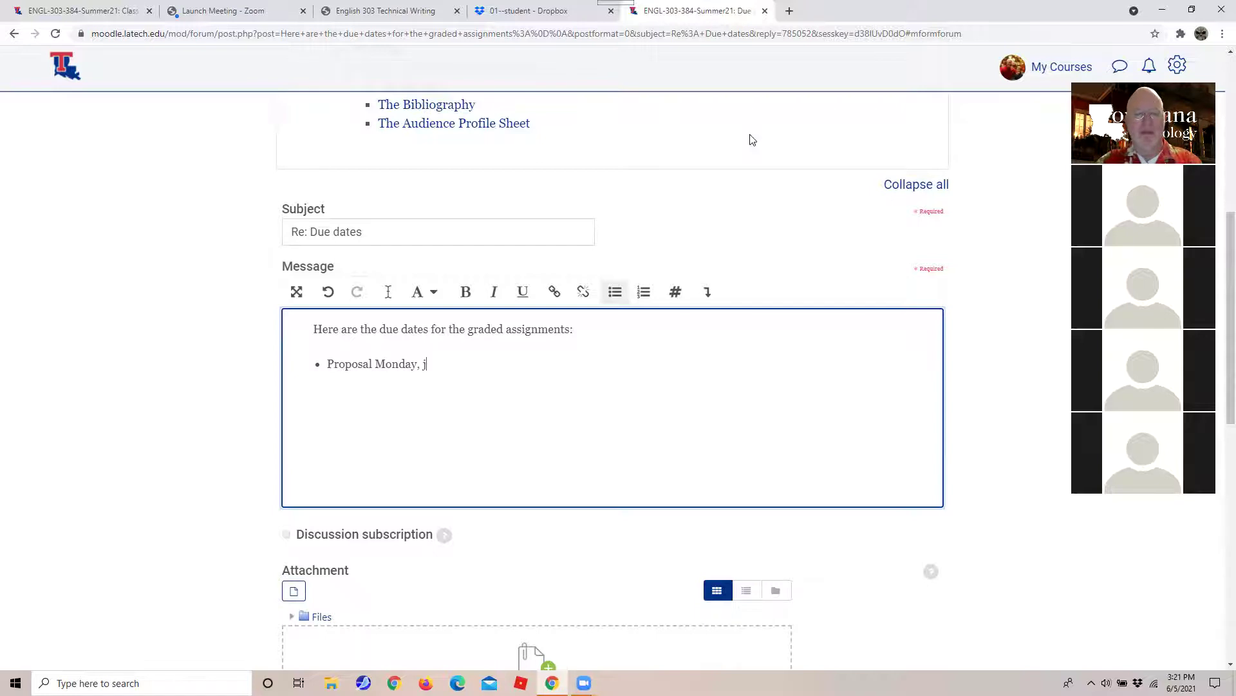
{"action": "type", "text": "U"}
{"action": "key", "text": "BackSpace"}
{"action": "type", "text": "June 7, 8:00 pm."}
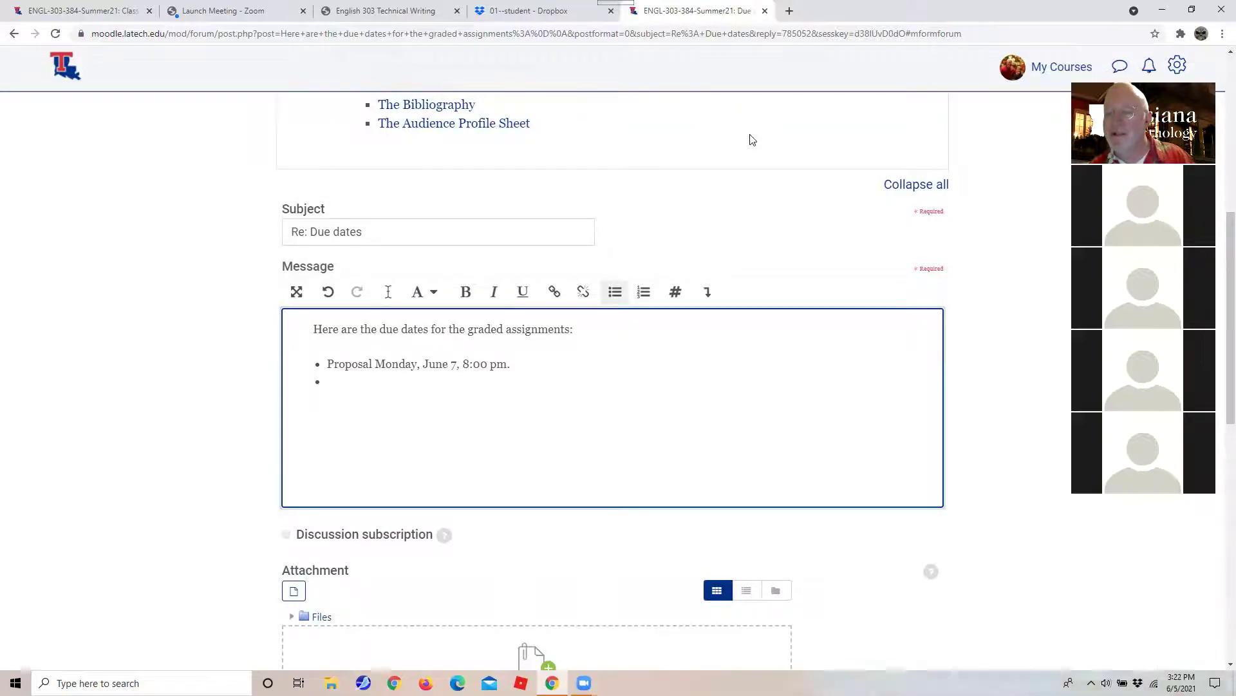
{"action": "type", "text": "Sentence Out"}
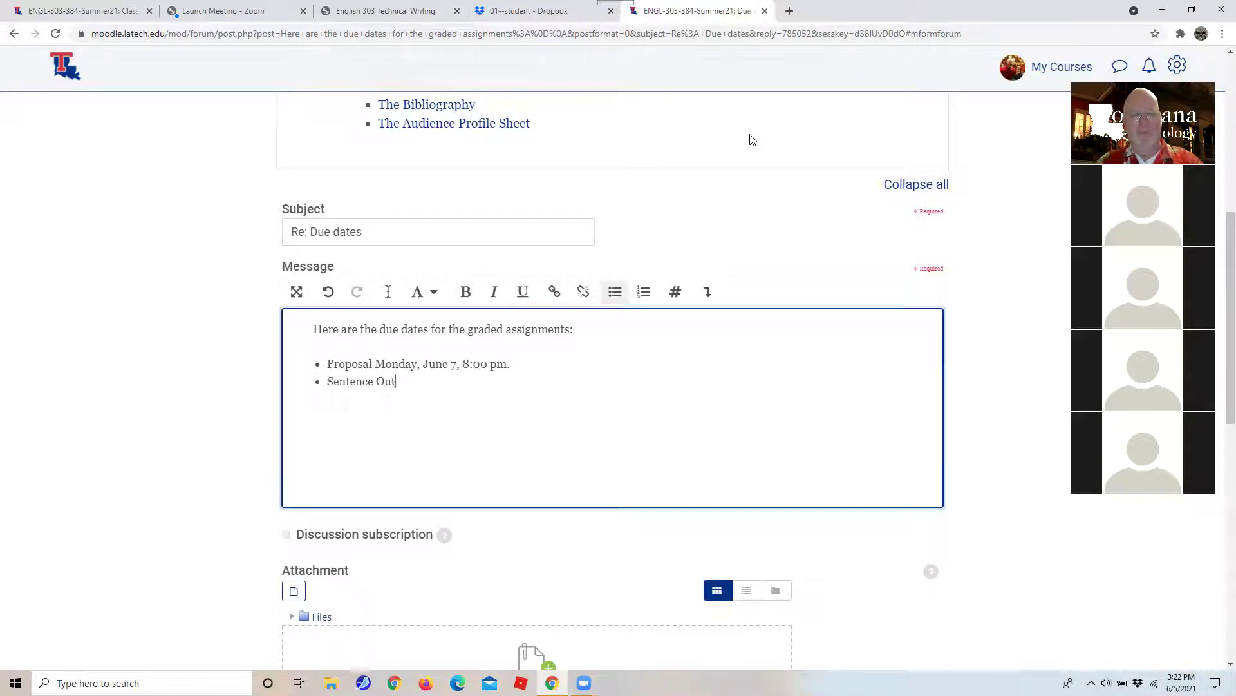
{"action": "type", "text": "line"}
{"action": "type", "text": ", Satur"}
{"action": "type", "text": "day, June "}
{"action": "type", "text": "12"}
{"action": "key", "text": "BackSpace"}
Complete the Sentence Outline bullet with ', 8:00 pm' after June 12.
{"action": "type", "text": "2,"}
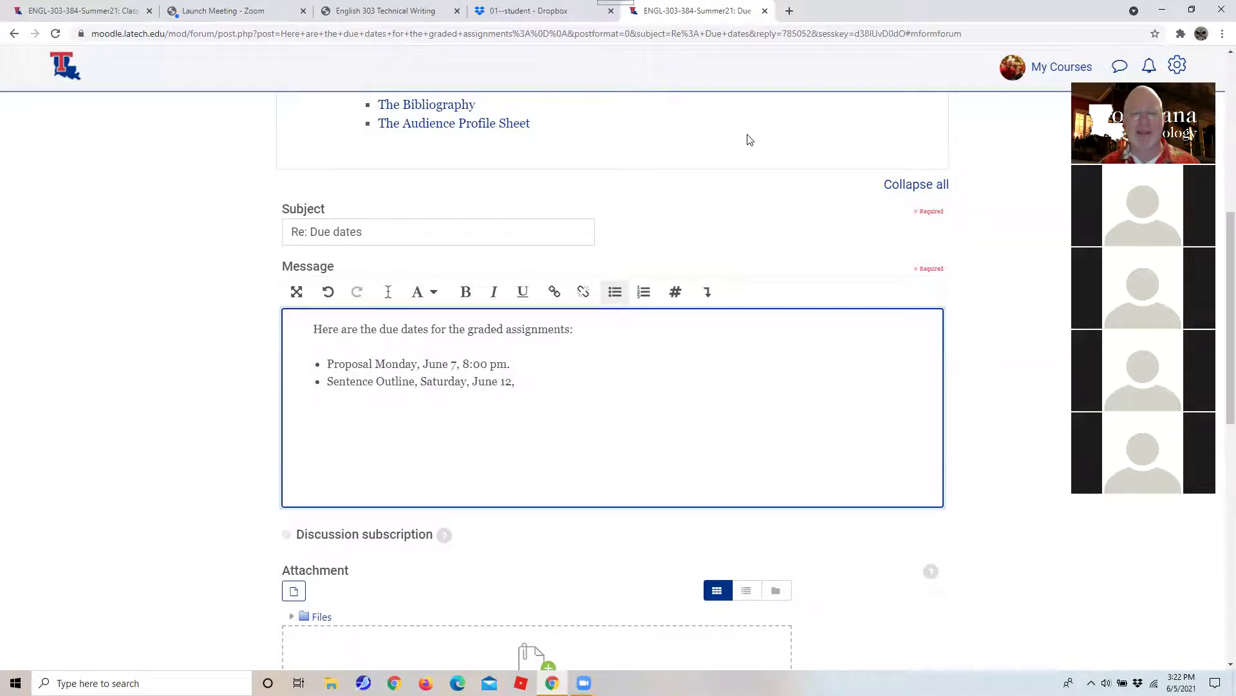
{"action": "type", "text": "8:00"}
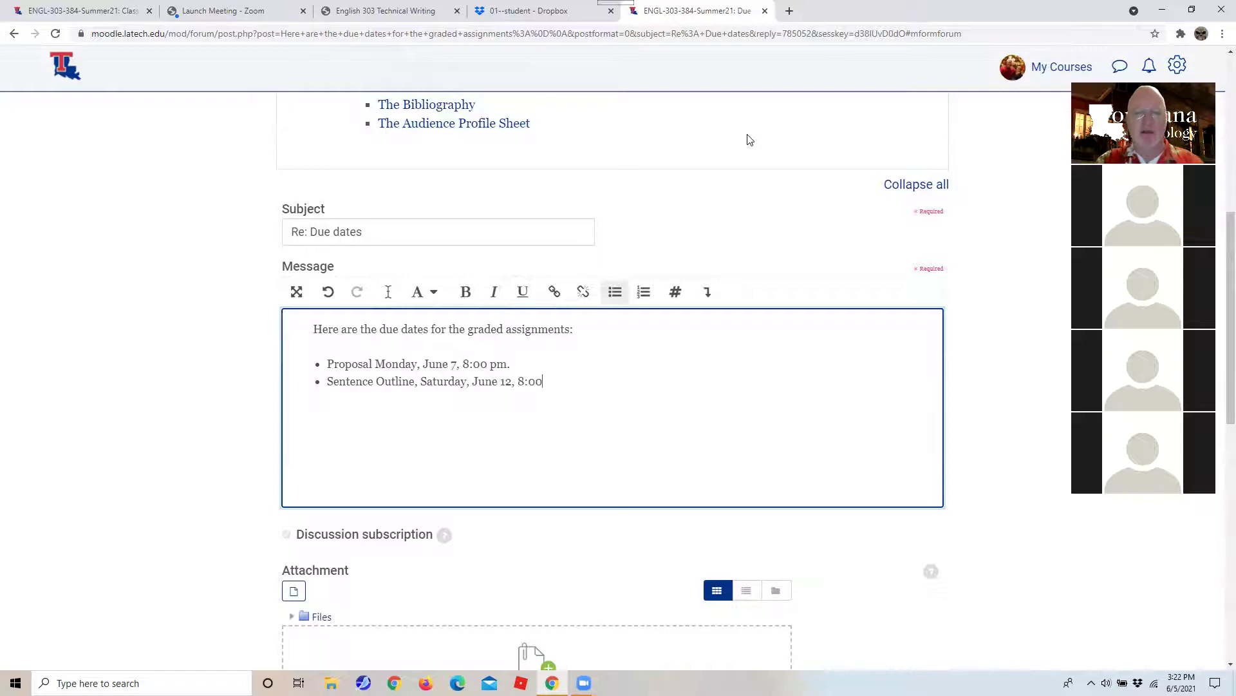
{"action": "type", "text": " pm"}
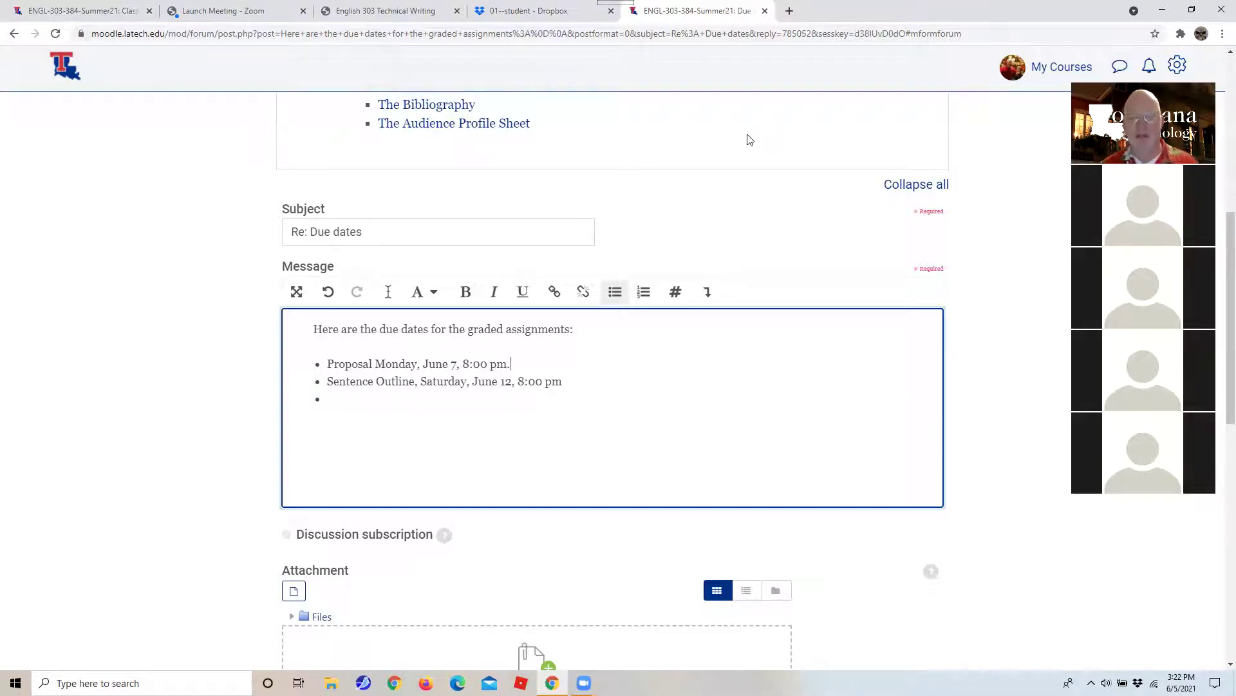
Add a bullet 'Recipe (How to) Thursday, June 10, midnight' after the Proposal line.
{"action": "key", "text": "Return"}
{"action": "type", "text": "Recipe (How to)"}
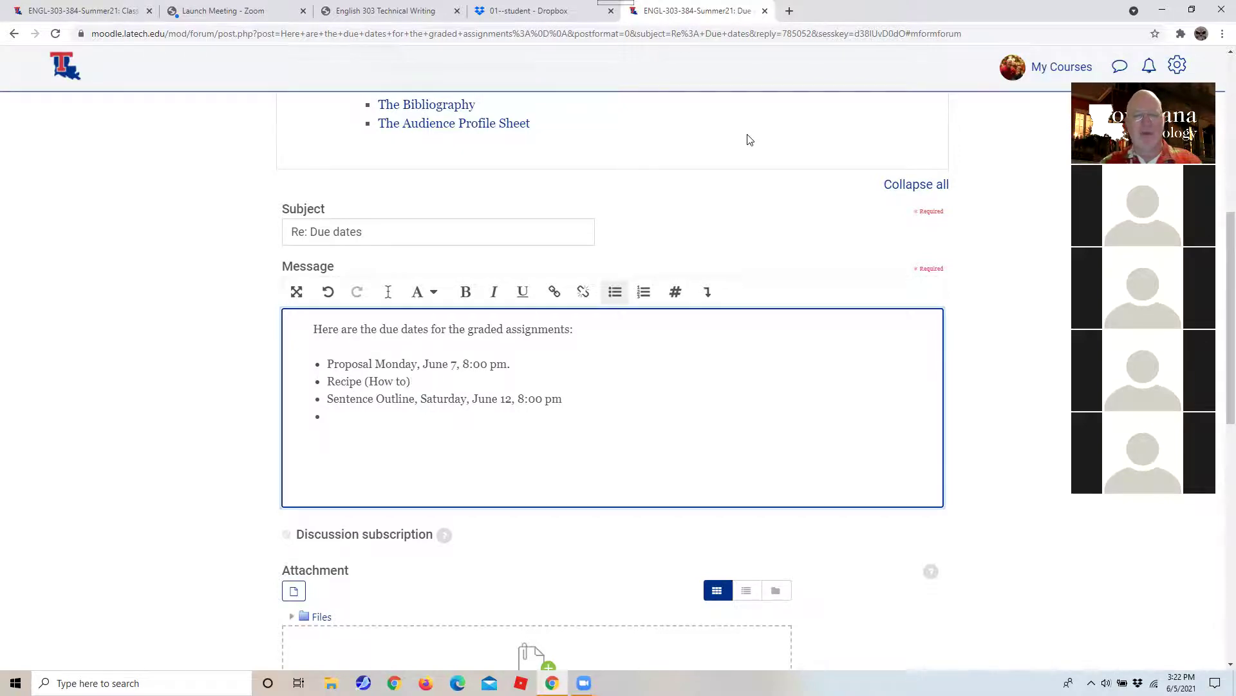
{"action": "type", "text": " Thursday, June 10"}
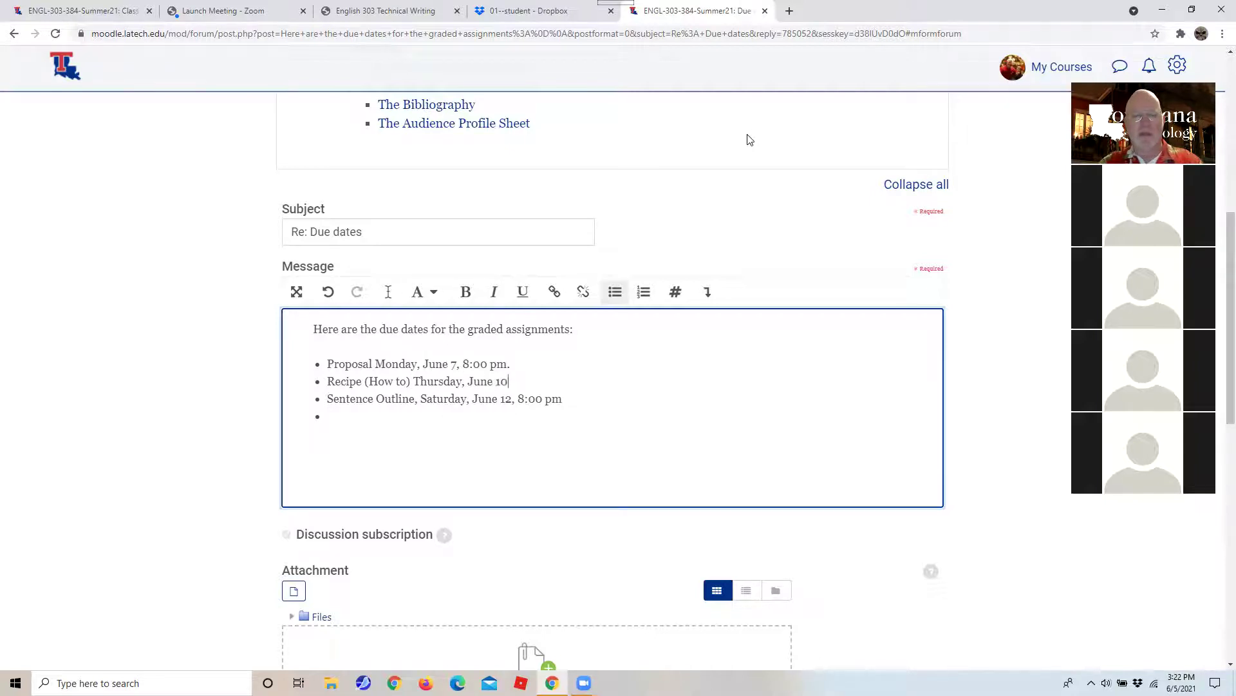
{"action": "type", "text": ", midnight."}
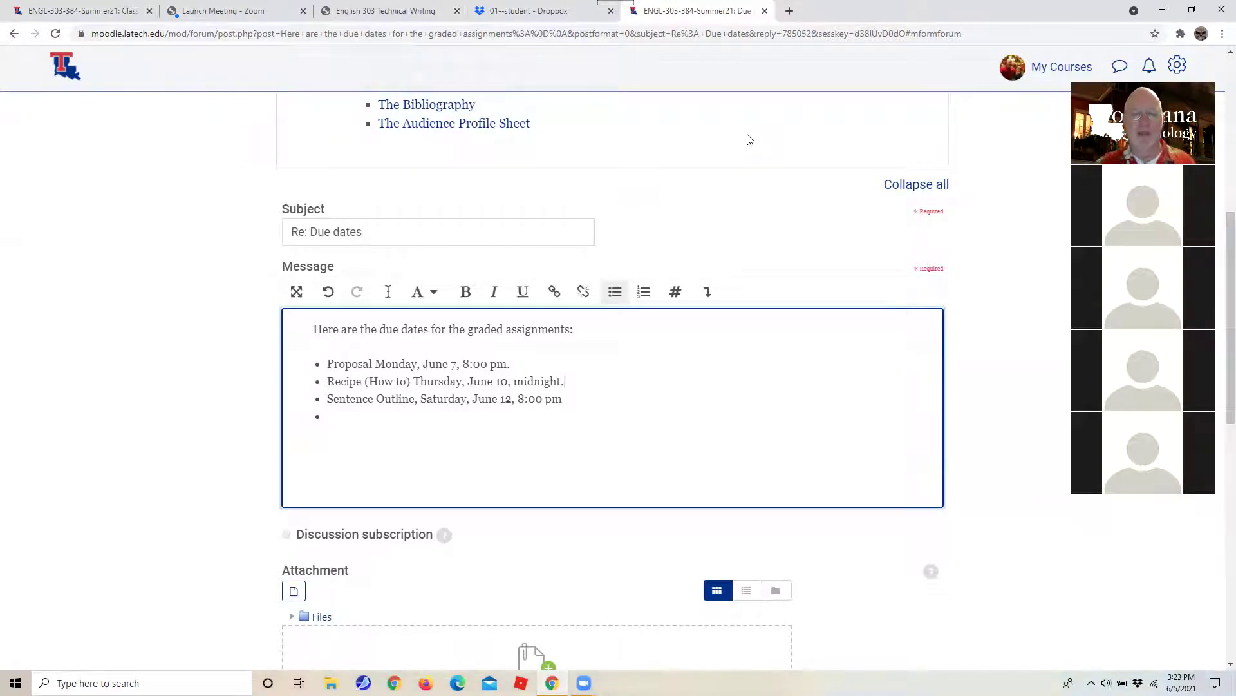
{"action": "key", "text": "Left"}
{"action": "key", "text": "Left"}
{"action": "key", "text": "Left"}
{"action": "key", "text": "Left"}
{"action": "key", "text": "Left"}
{"action": "key", "text": "Left"}
{"action": "key", "text": "Left"}
{"action": "key", "text": "Left"}
{"action": "key", "text": "Left"}
{"action": "key", "text": "Left"}
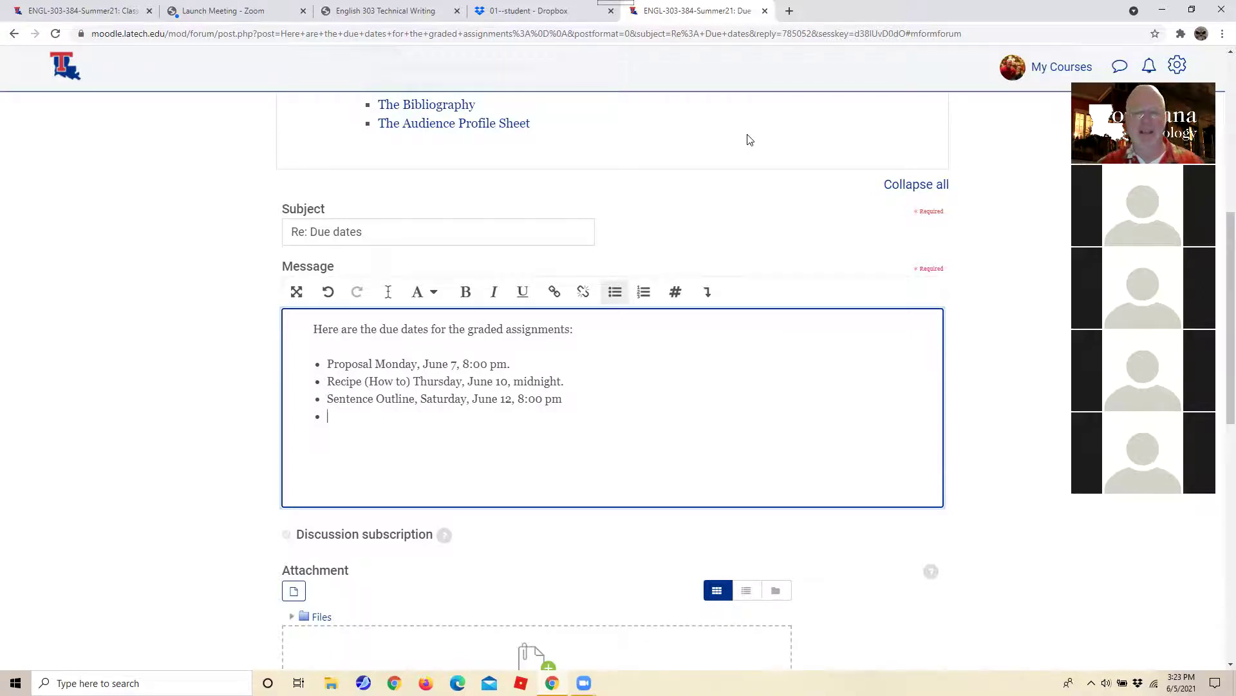
Add 'Long Report, Sunday, June 20, Midnight (or anytime that night if you need the time.)'.
{"action": "type", "text": "Long repo"}
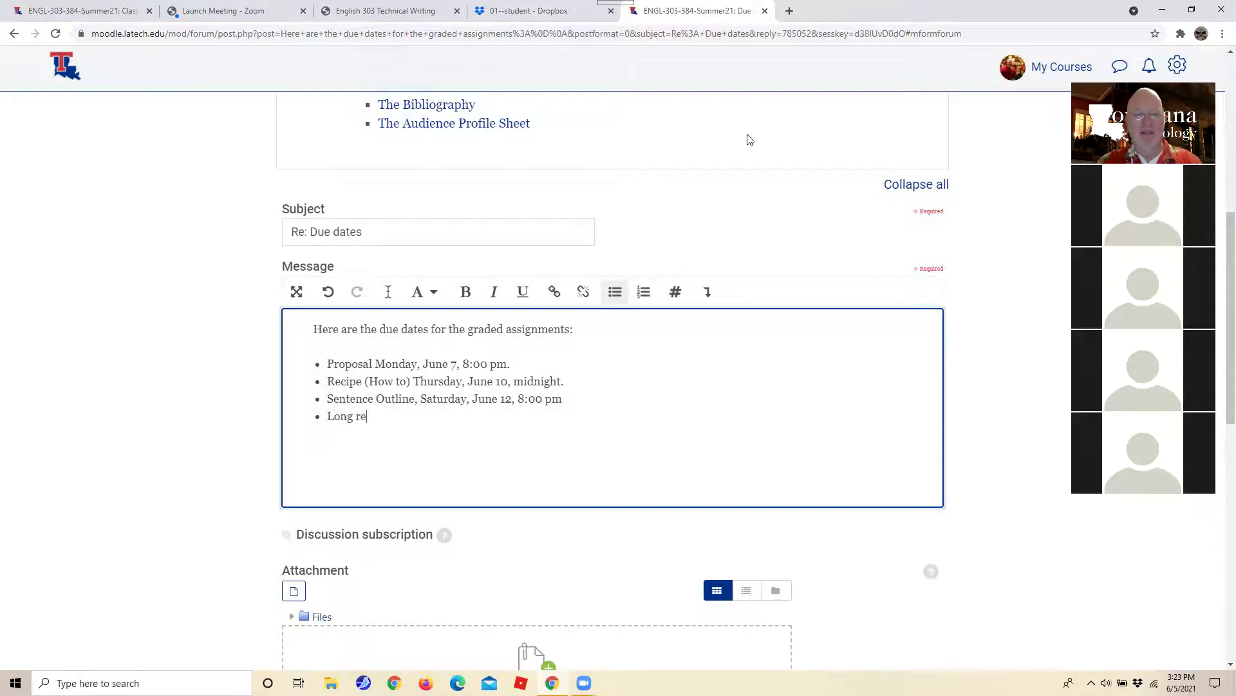
{"action": "key", "text": "BackSpace"}
{"action": "key", "text": "BackSpace"}
{"action": "key", "text": "BackSpace"}
{"action": "key", "text": "BackSpace"}
{"action": "type", "text": "Rp"}
{"action": "type", "text": "eport"}
{"action": "type", "text": ", Sunday"}
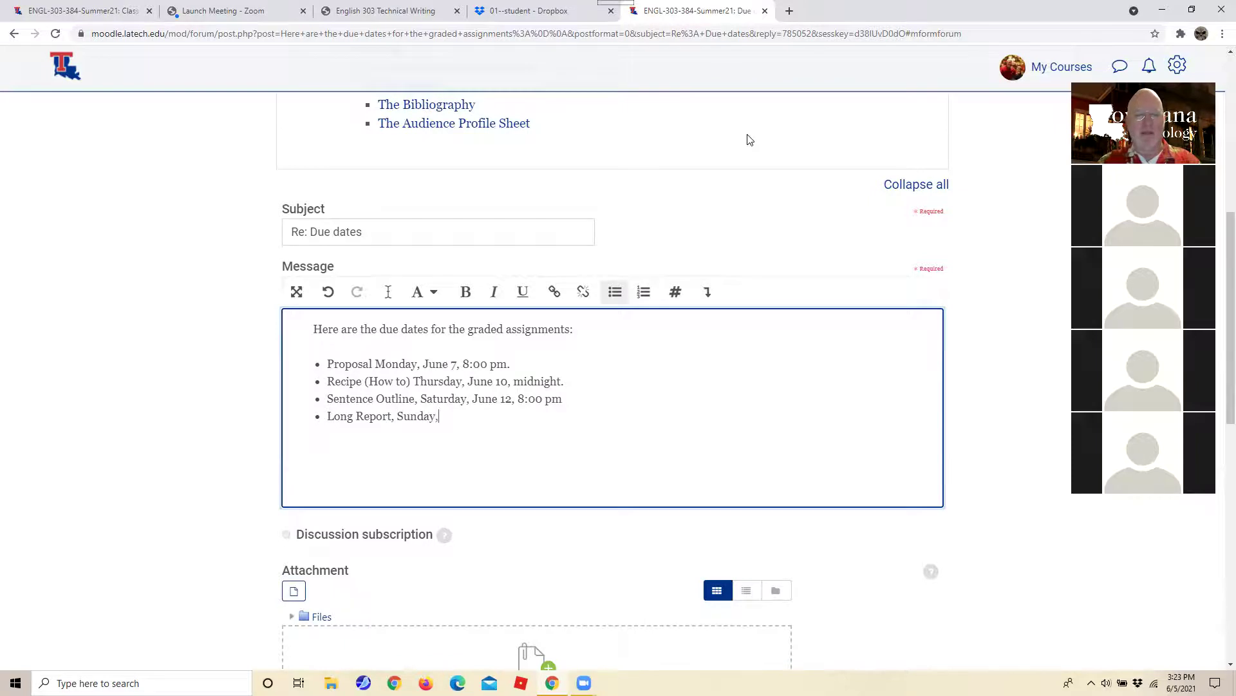
{"action": "key", "text": "BackSpace"}
{"action": "type", "text": ", June "}
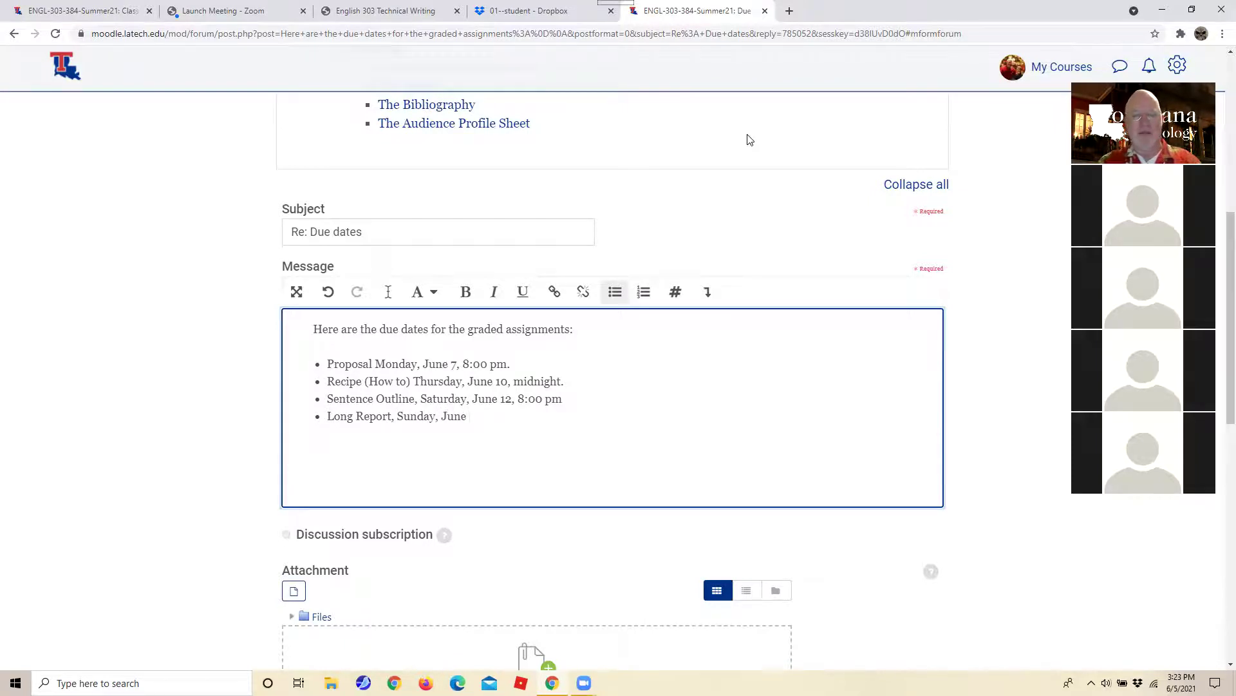
{"action": "type", "text": "20."}
{"action": "key", "text": "BackSpace"}
{"action": "type", "text": ", Midnight"}
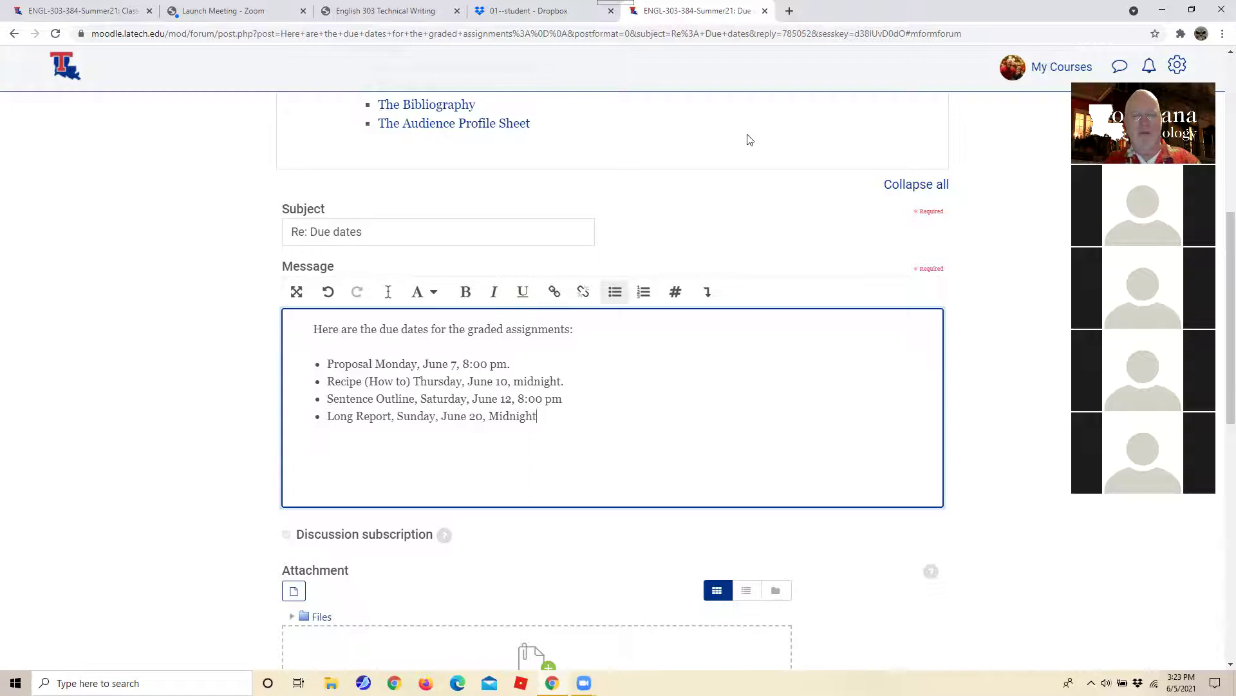
{"action": "type", "text": " (or anytime be"}
{"action": "key", "text": "BackSpace"}
{"action": "key", "text": "BackSpace"}
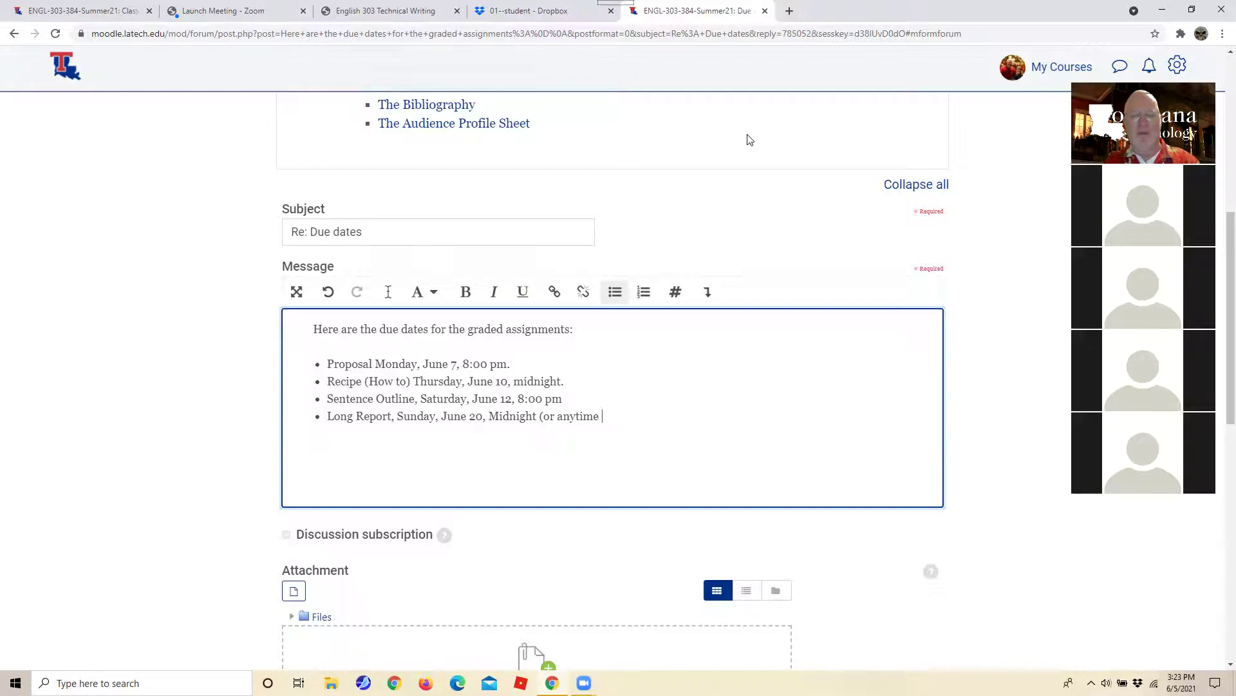
{"action": "type", "text": "that night"}
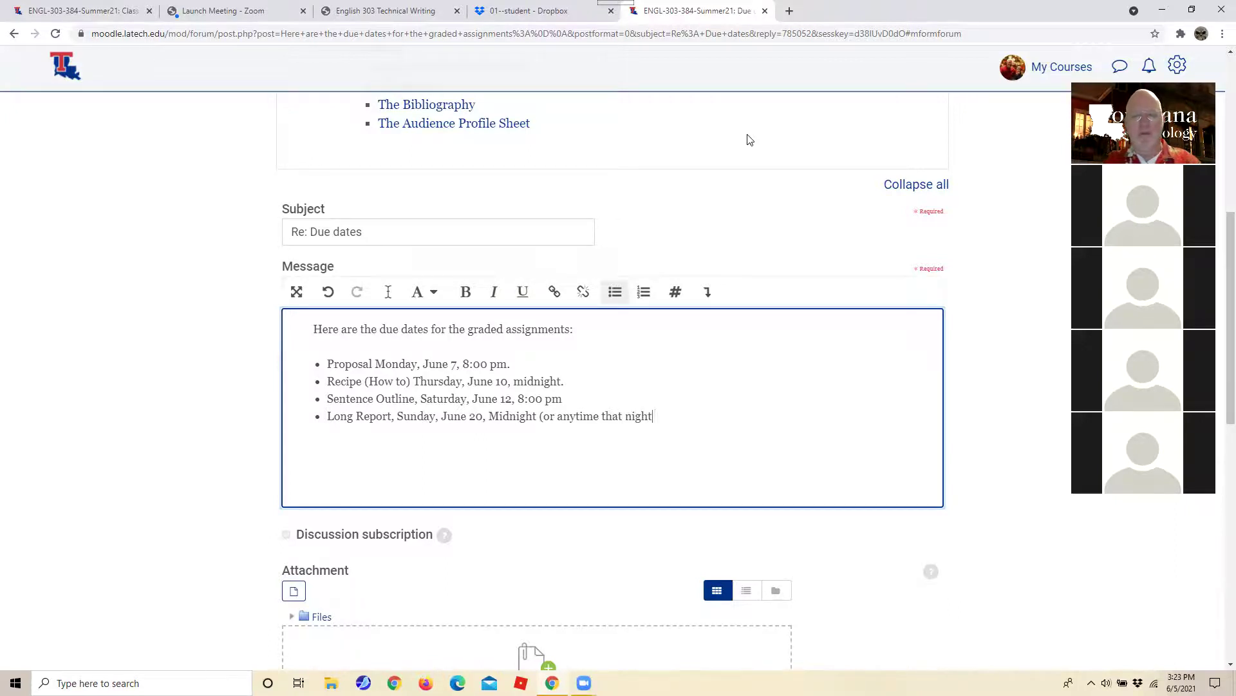
{"action": "type", "text": " if you need"}
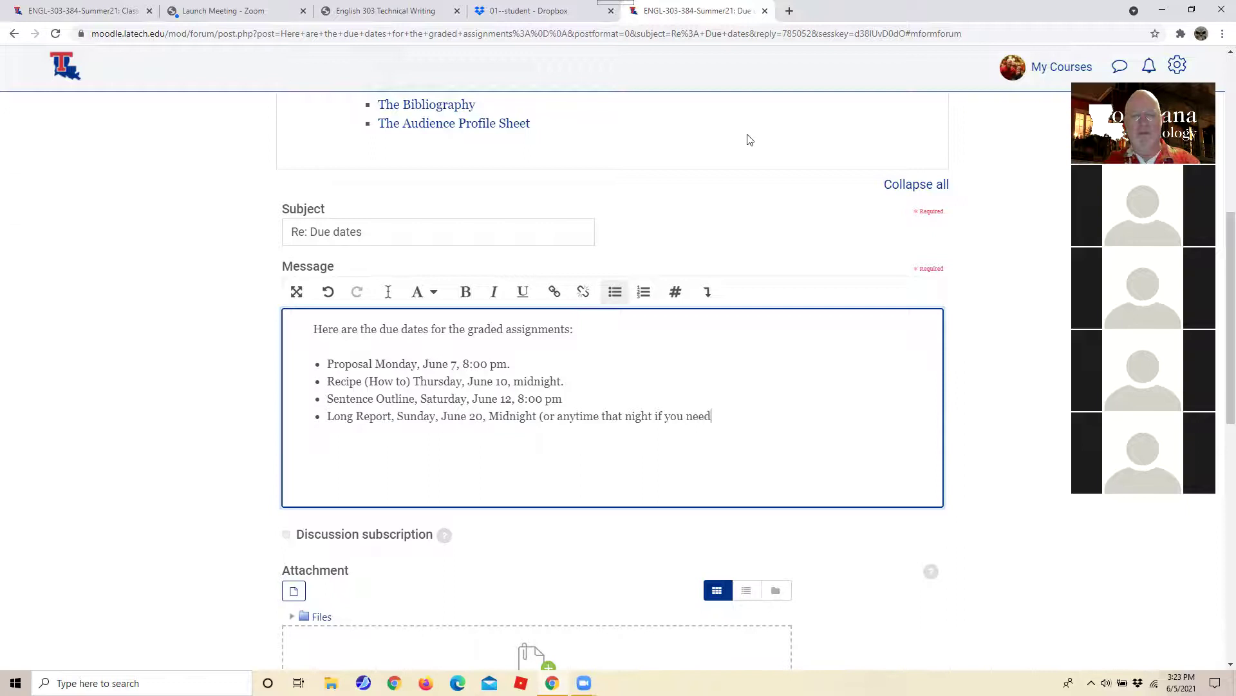
{"action": "type", "text": " the time.)"}
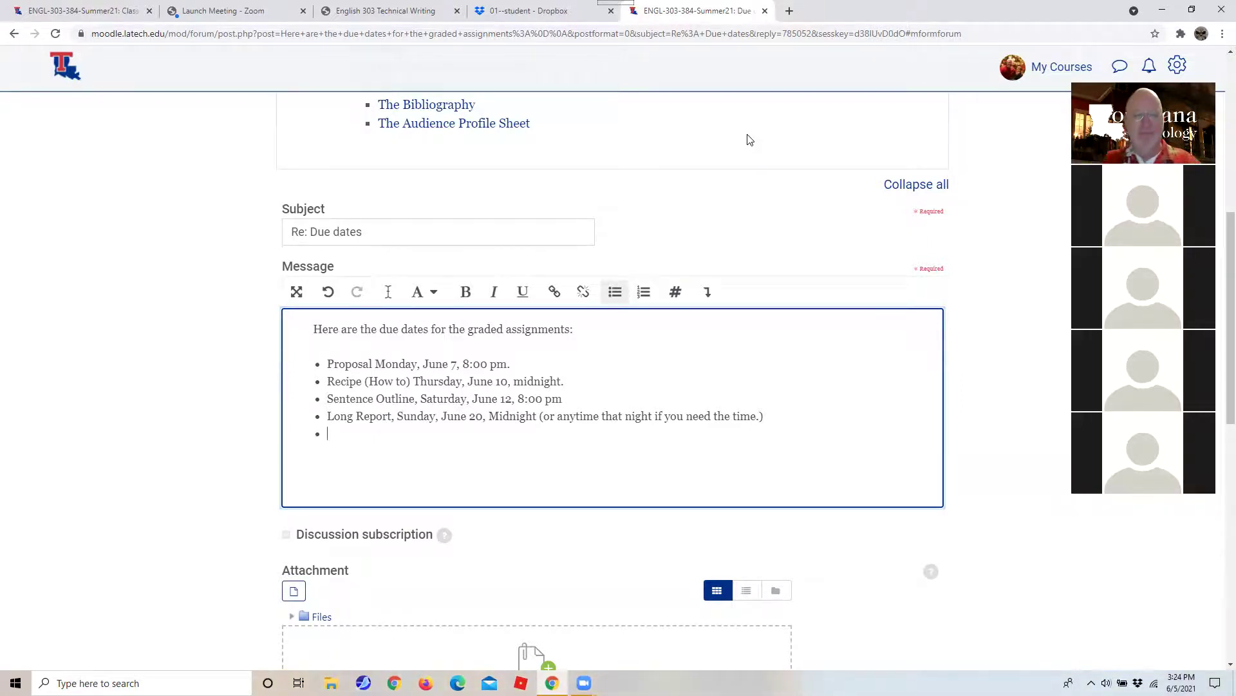
Add bullets 'Resume, Saturday, June 26, Midnight' and 'Group Project'.
{"action": "type", "text": "Resume"}
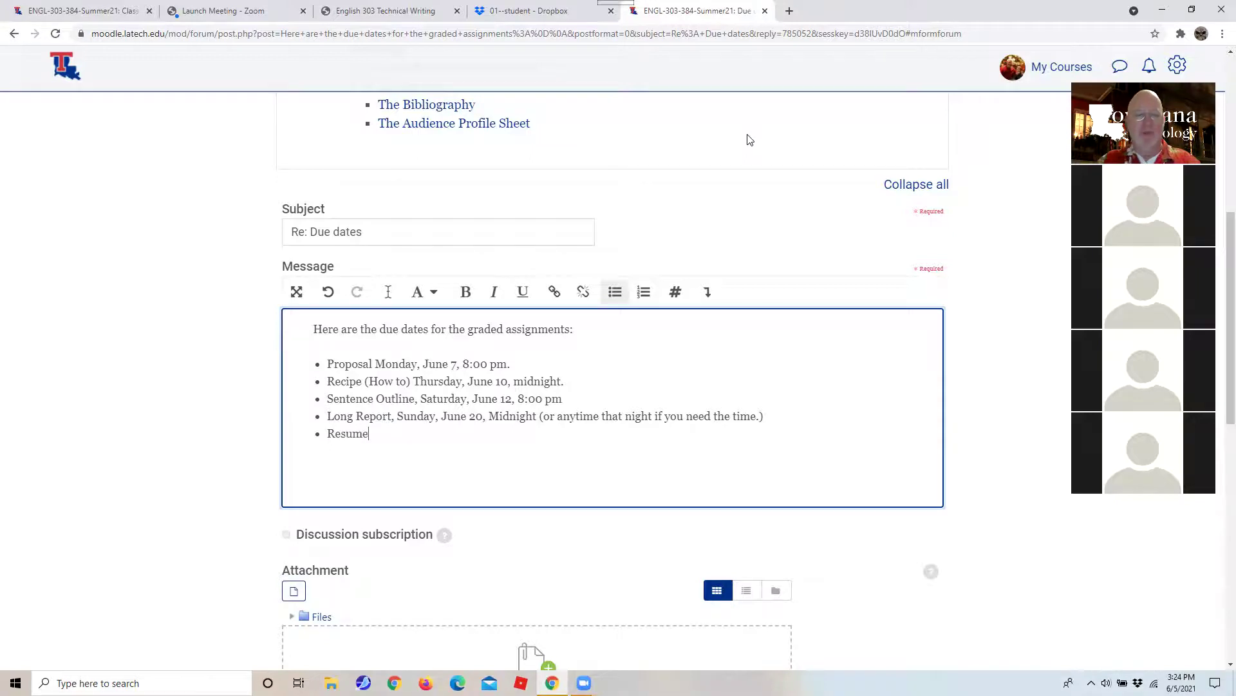
{"action": "type", "text": ", Saturda"}
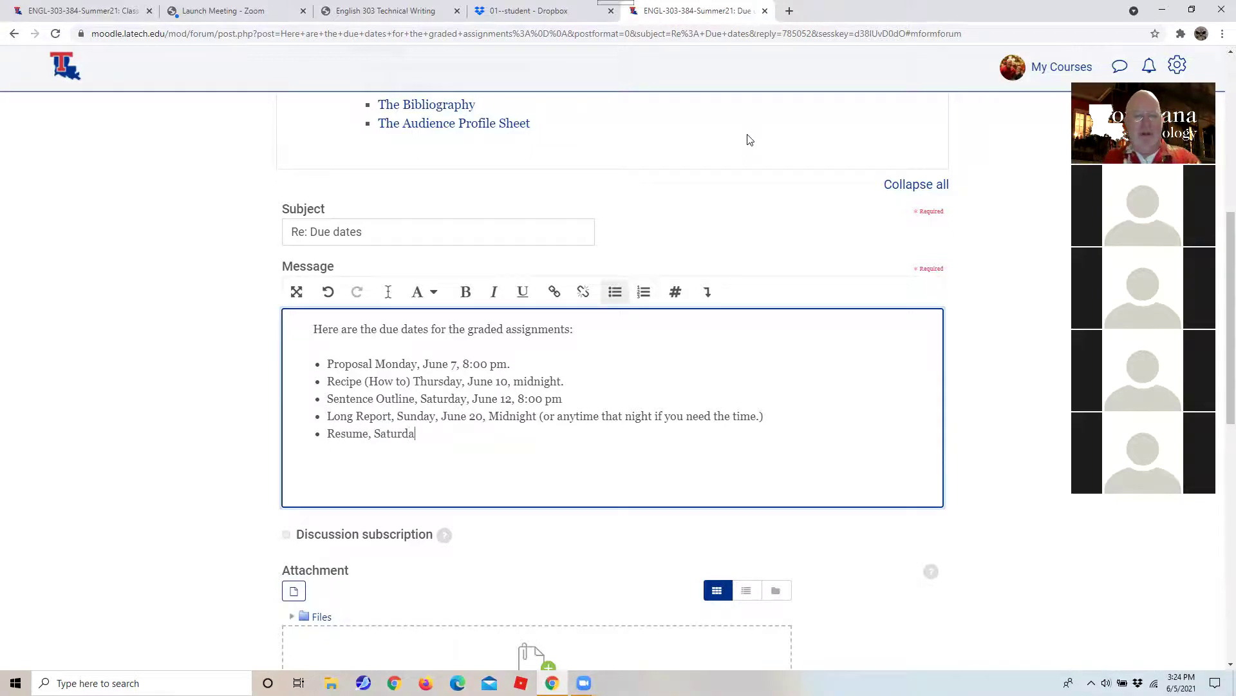
{"action": "type", "text": "y,  JUn"}
{"action": "key", "text": "BackSpace"}
{"action": "key", "text": "BackSpace"}
{"action": "type", "text": "une "}
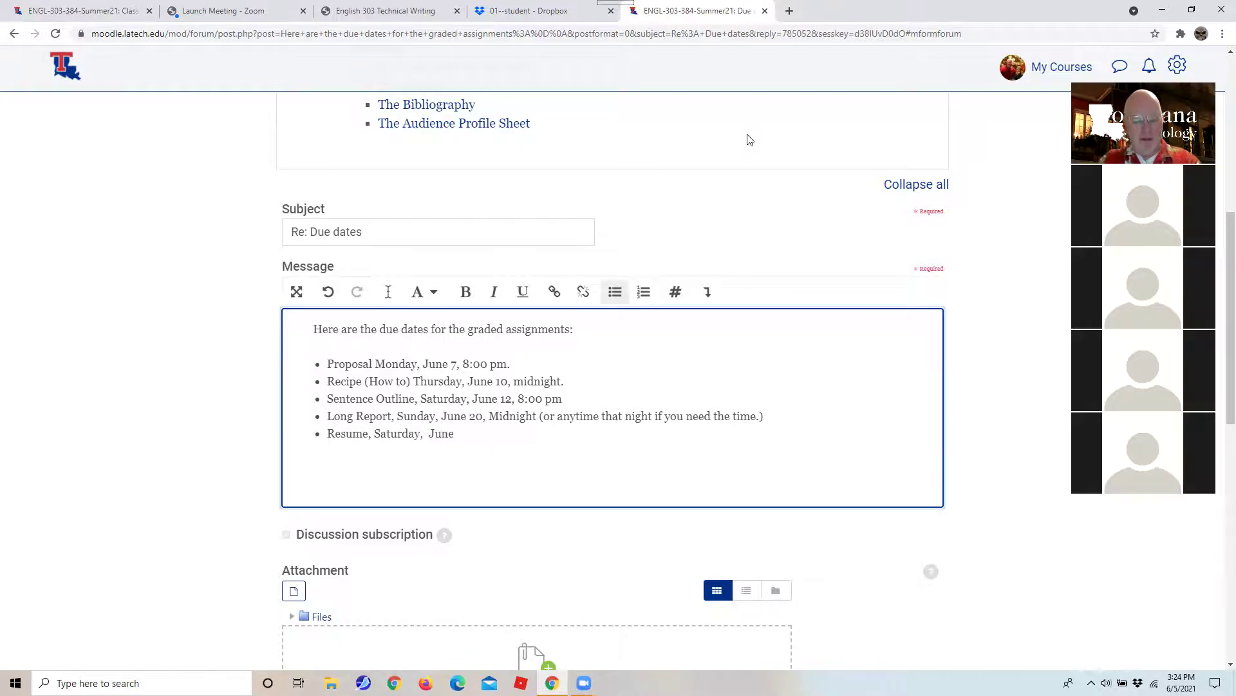
{"action": "type", "text": "20"}
{"action": "key", "text": "BackSpace"}
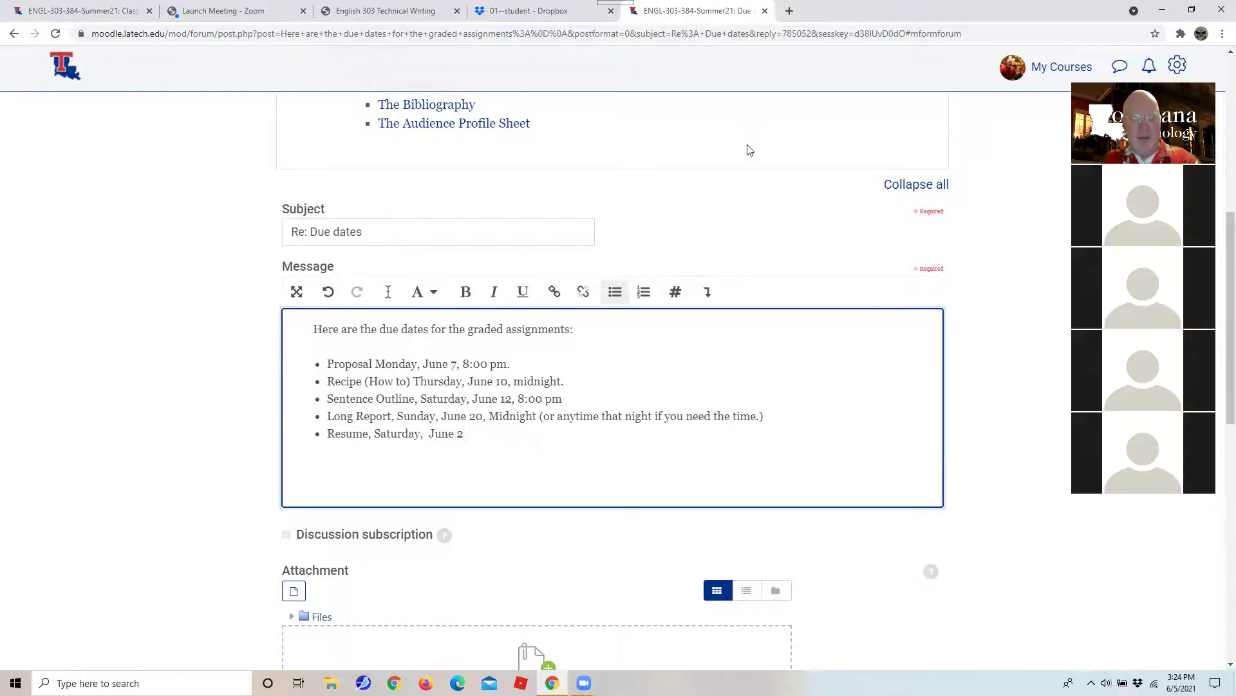
{"action": "type", "text": "6, "}
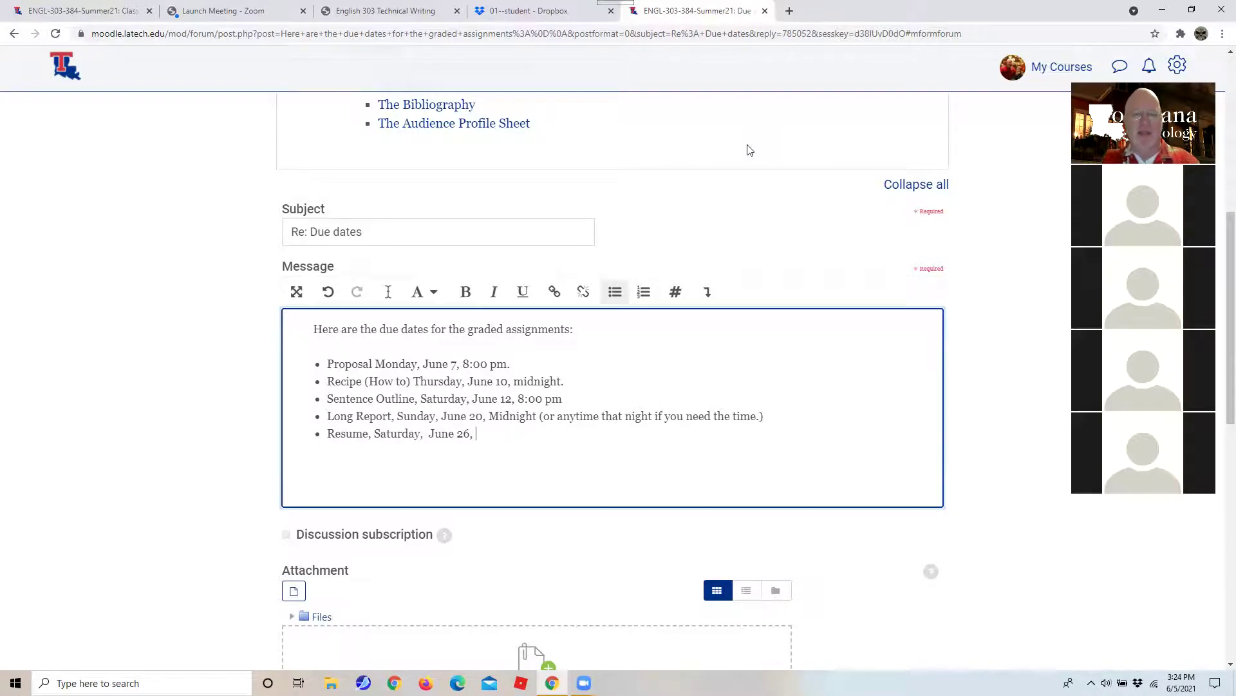
{"action": "type", "text": "Midnight"}
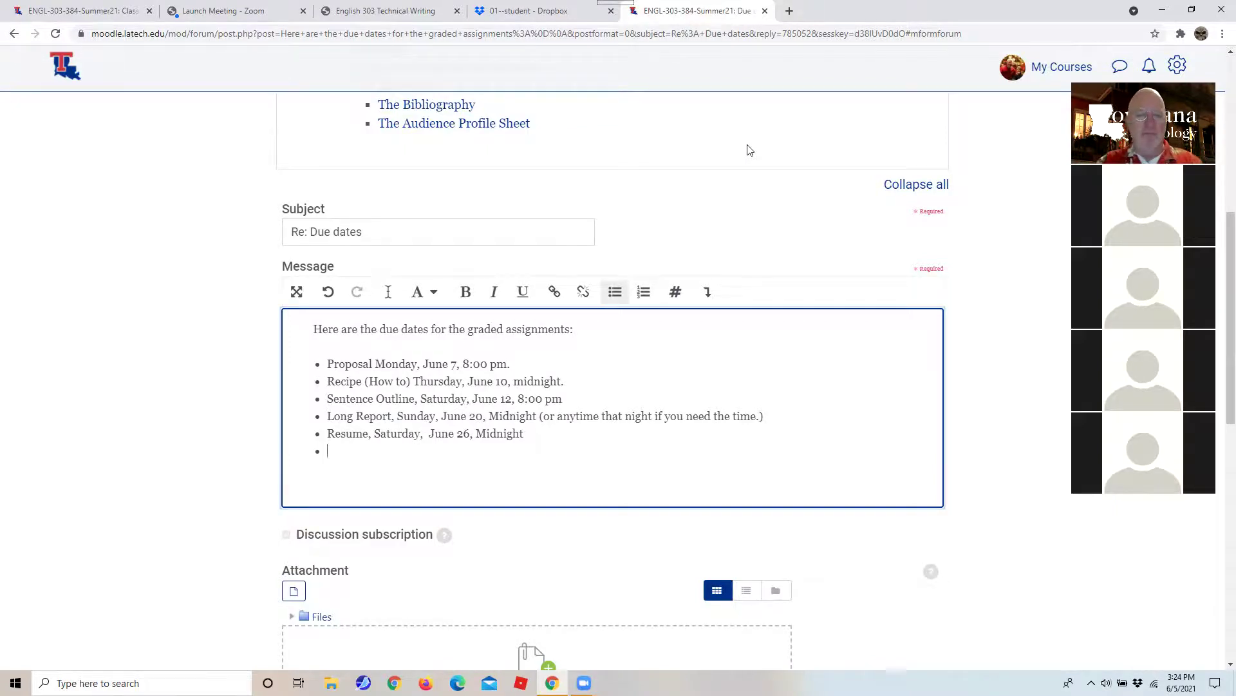
{"action": "type", "text": "Group "}
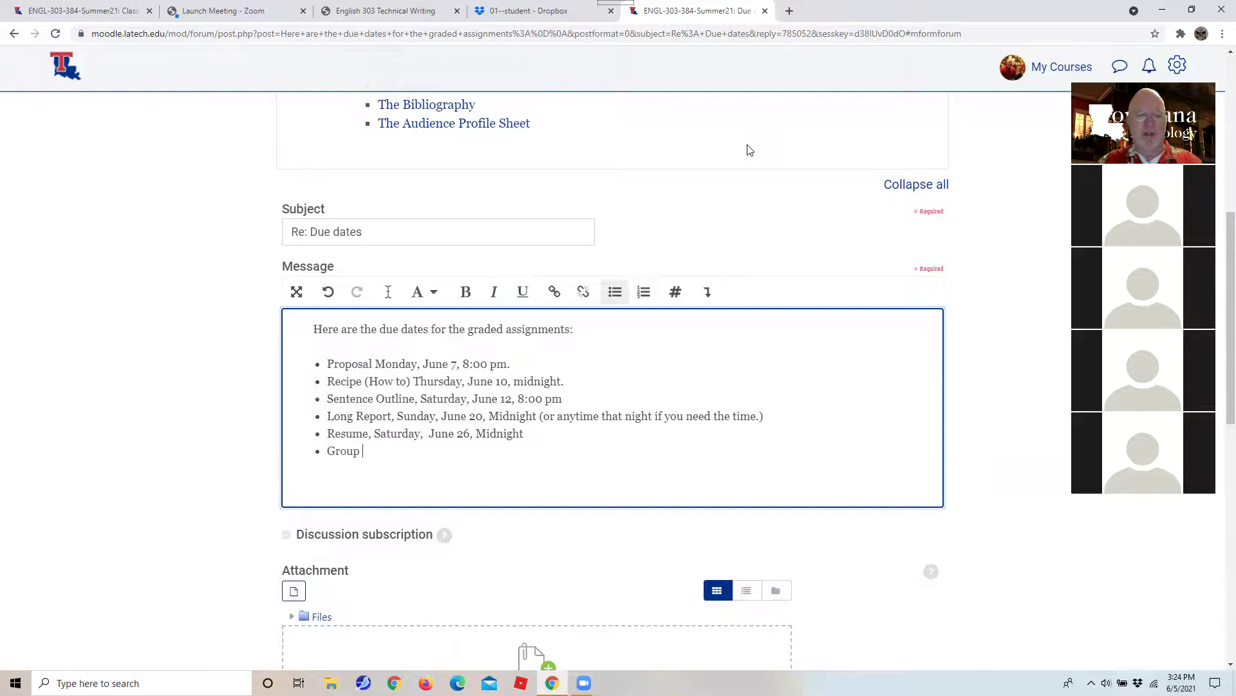
{"action": "type", "text": "Project"}
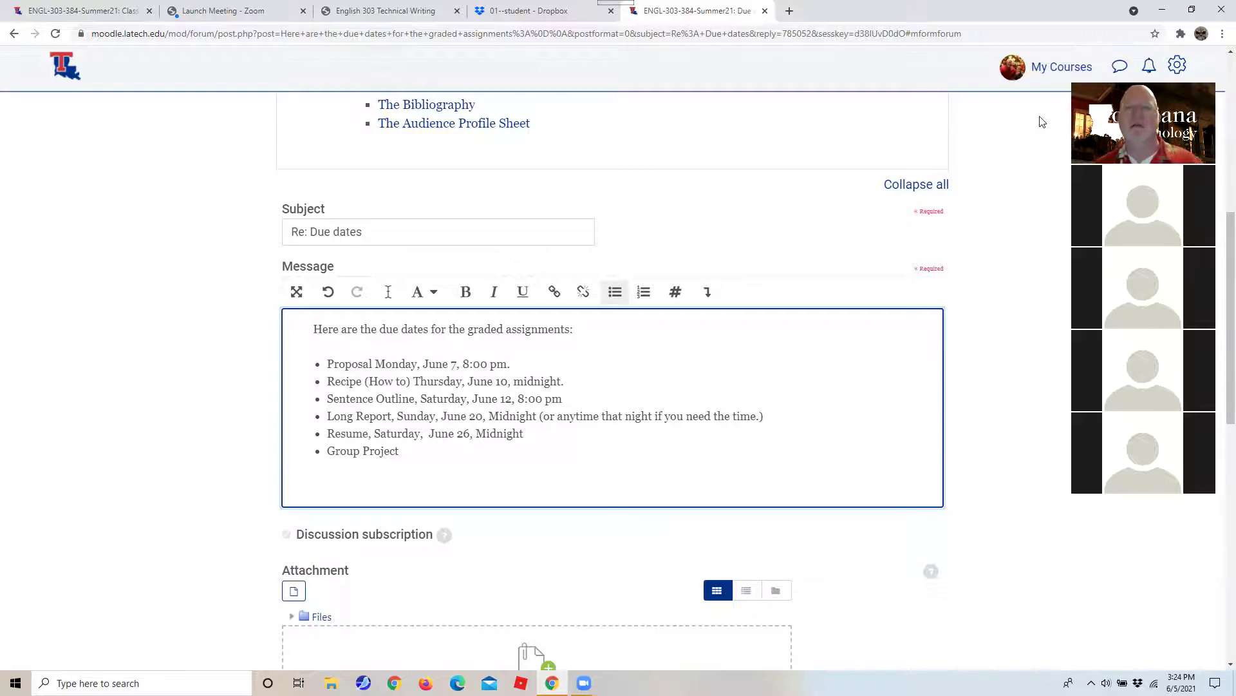
{"action": "left_click", "coordinate": [387, 11]}
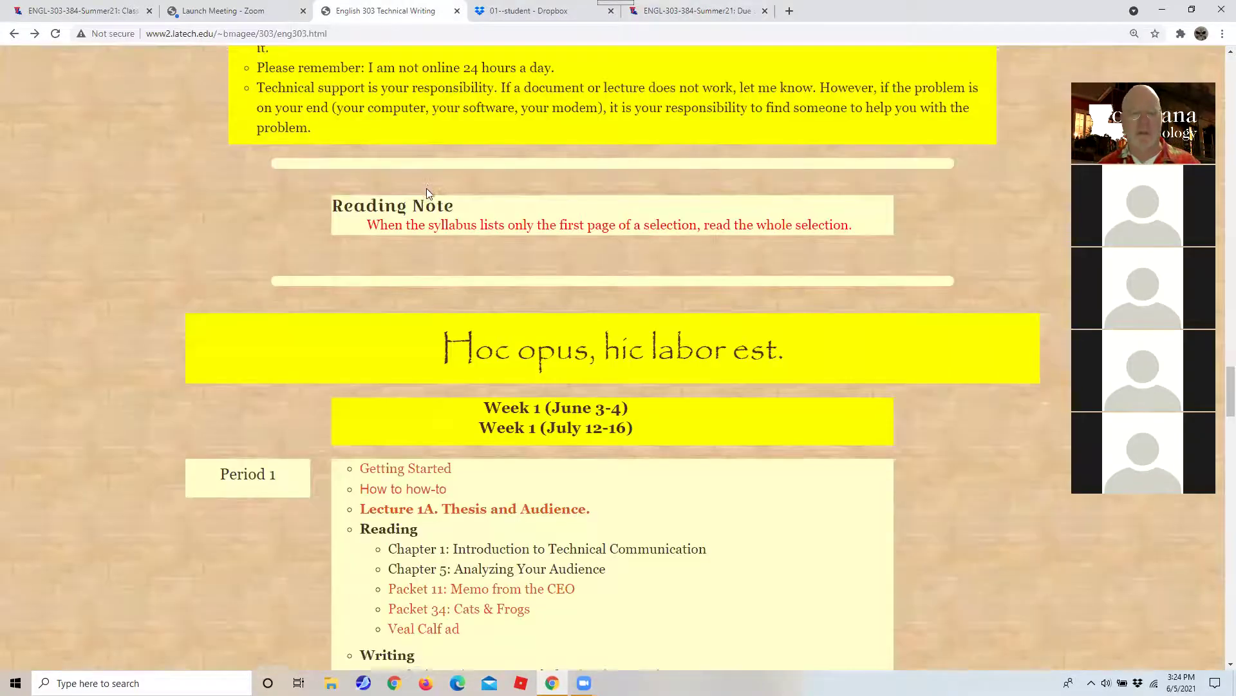
{"action": "scroll", "coordinate": [416, 207], "scroll_direction": "down", "scroll_amount": 20}
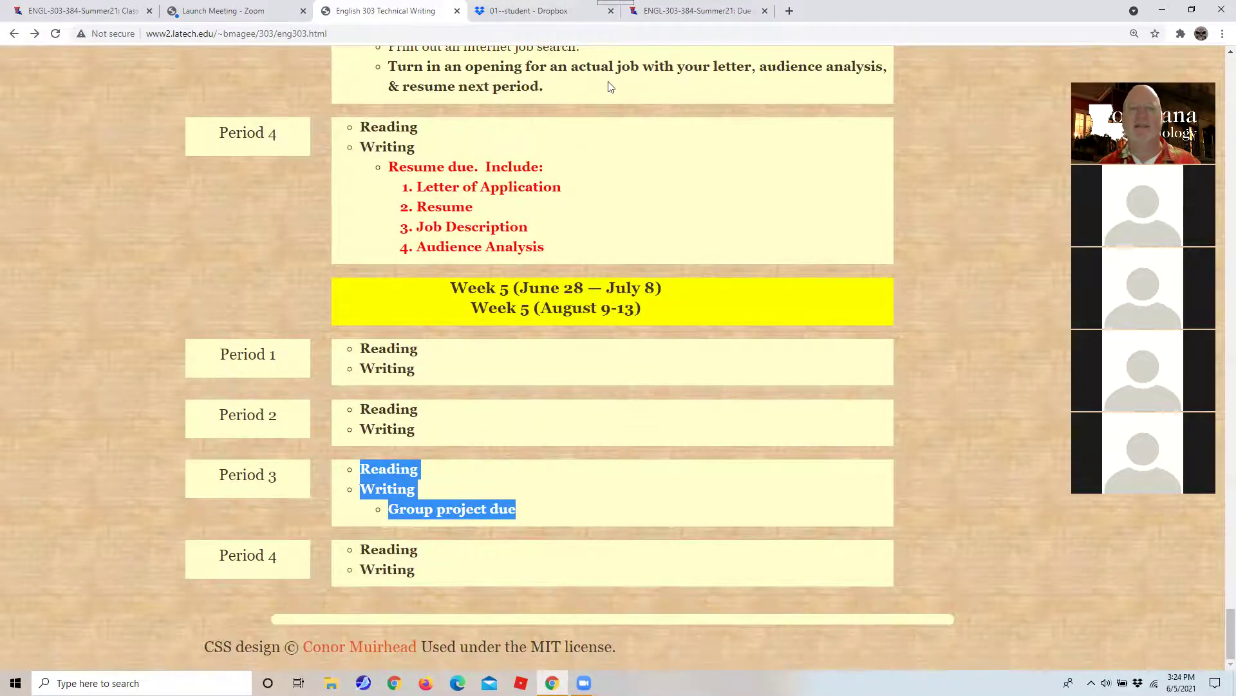
Extend the last bullet to read 'Group Project July 7, Check in with me'.
{"action": "left_click", "coordinate": [698, 11]}
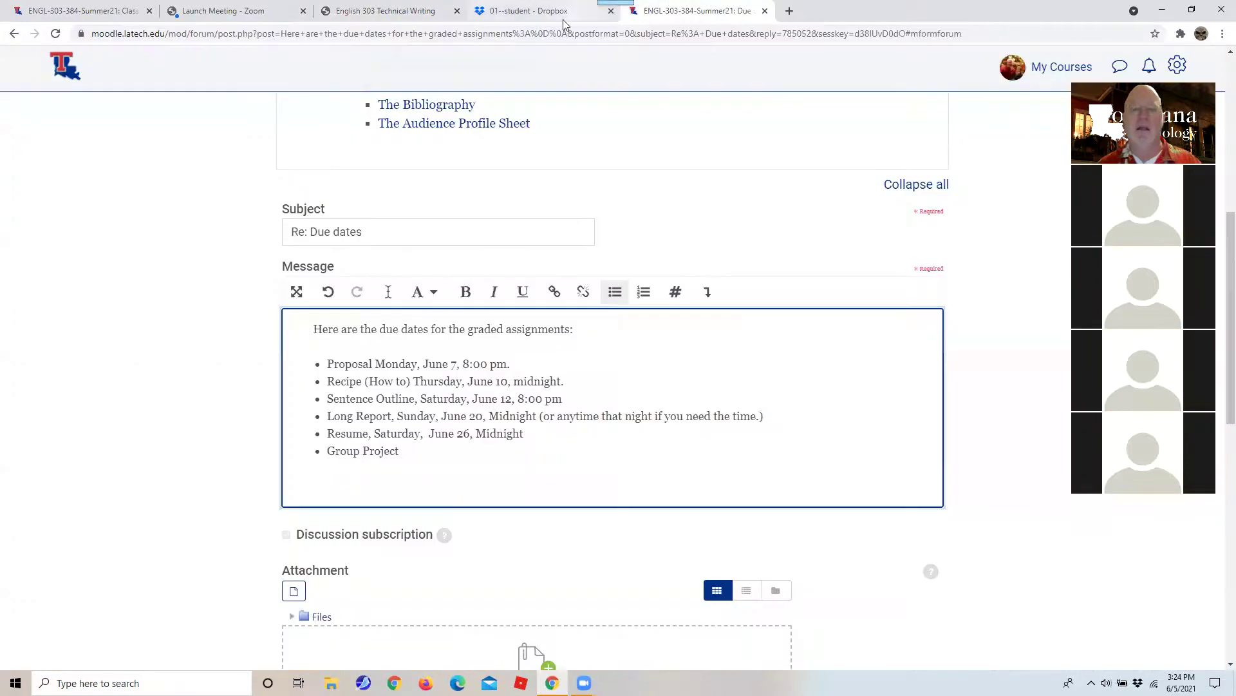
{"action": "type", "text": "July 7"}
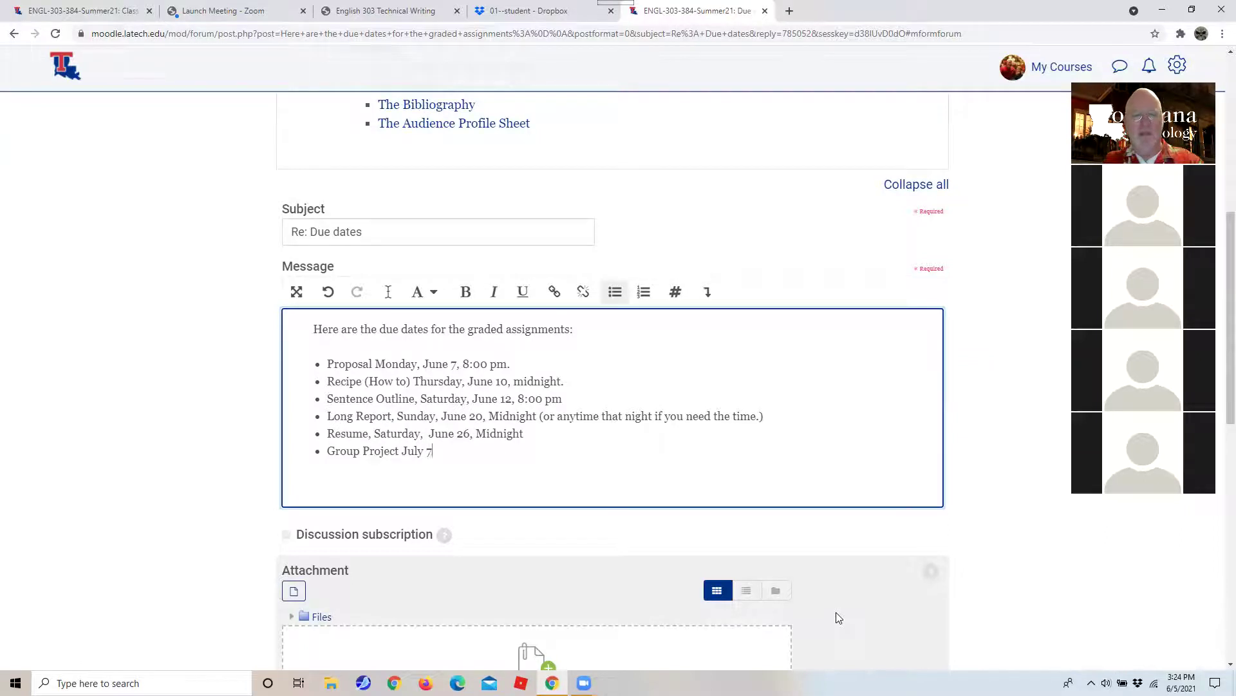
{"action": "type", "text": ", Check in with me"}
{"action": "key", "text": "Up"}
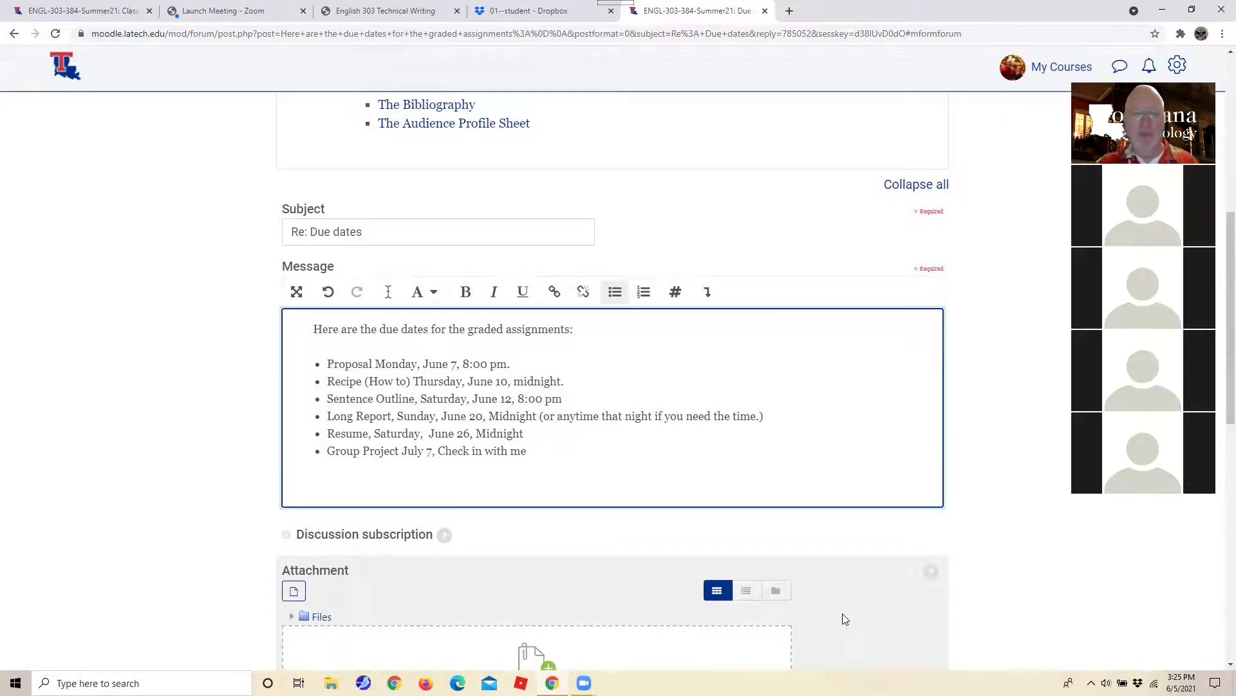
Correct the Resume due date from June 26 to June 27.
{"action": "key", "text": "BackSpace"}
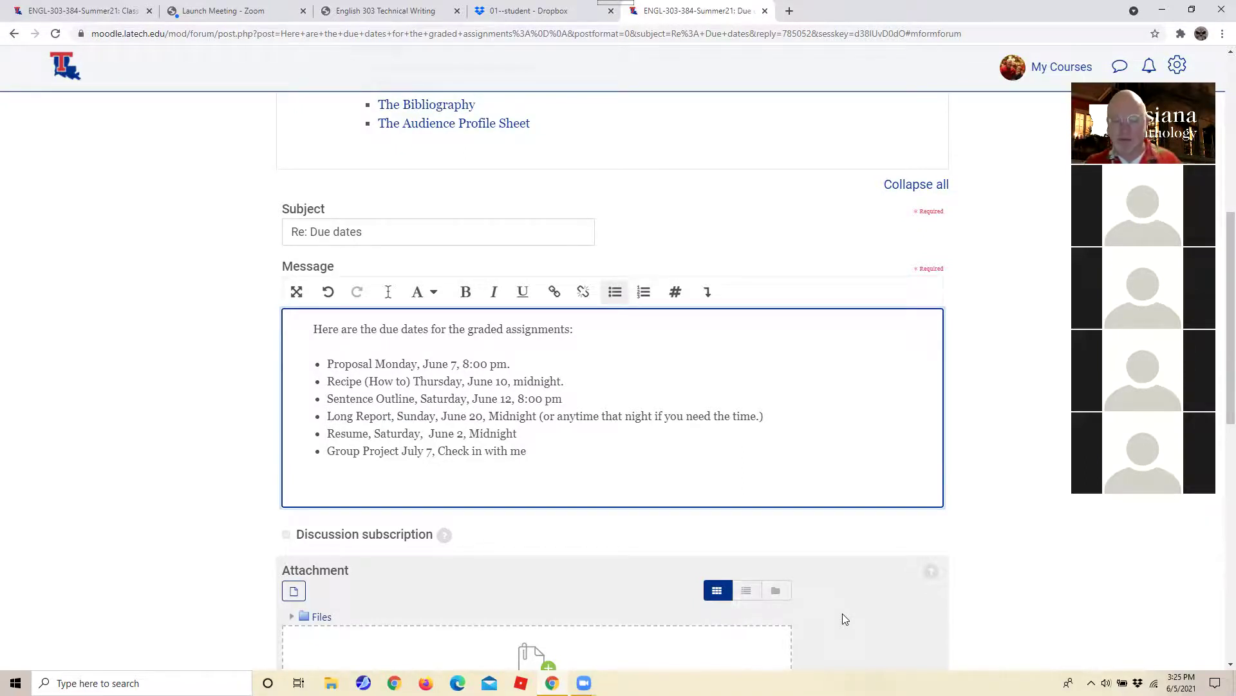
{"action": "key", "text": "Home"}
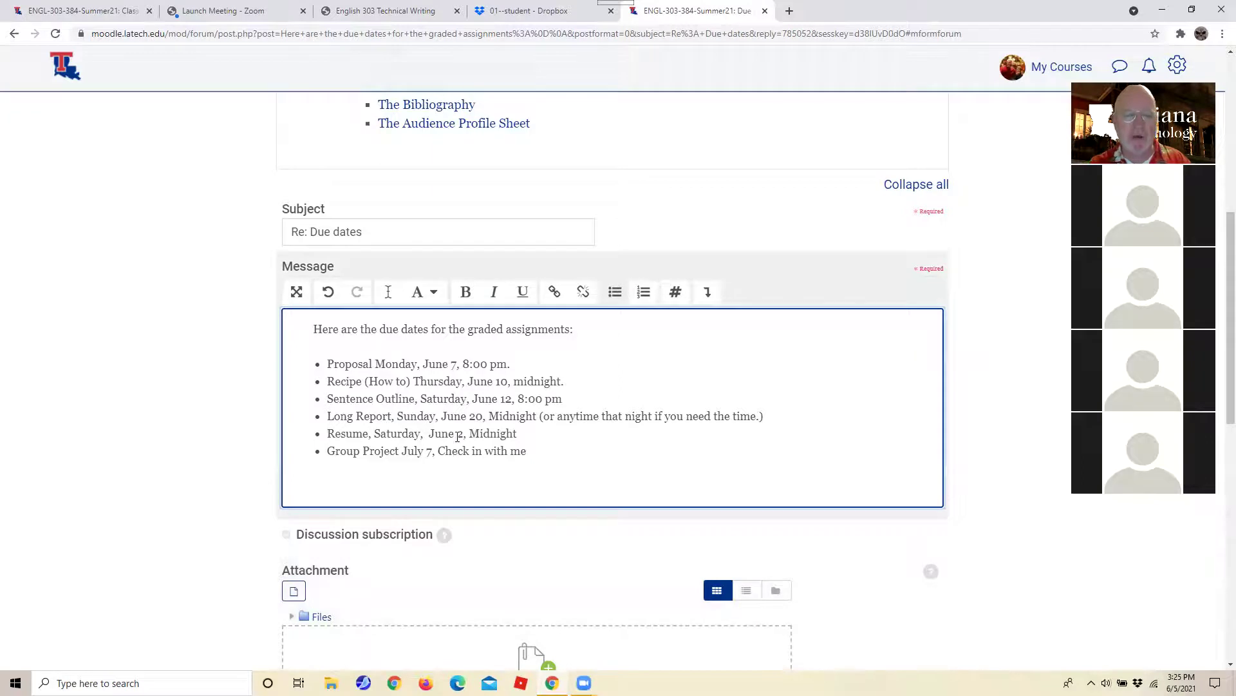
{"action": "left_click", "coordinate": [460, 435]}
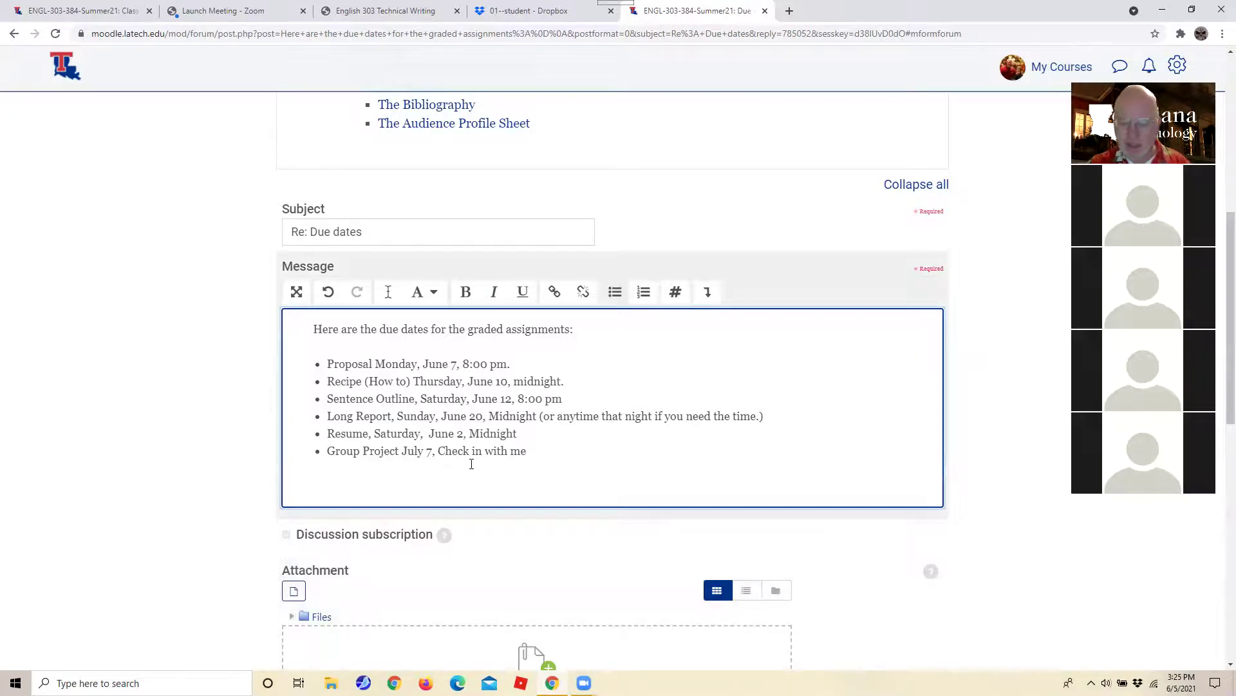
{"action": "type", "text": "7"}
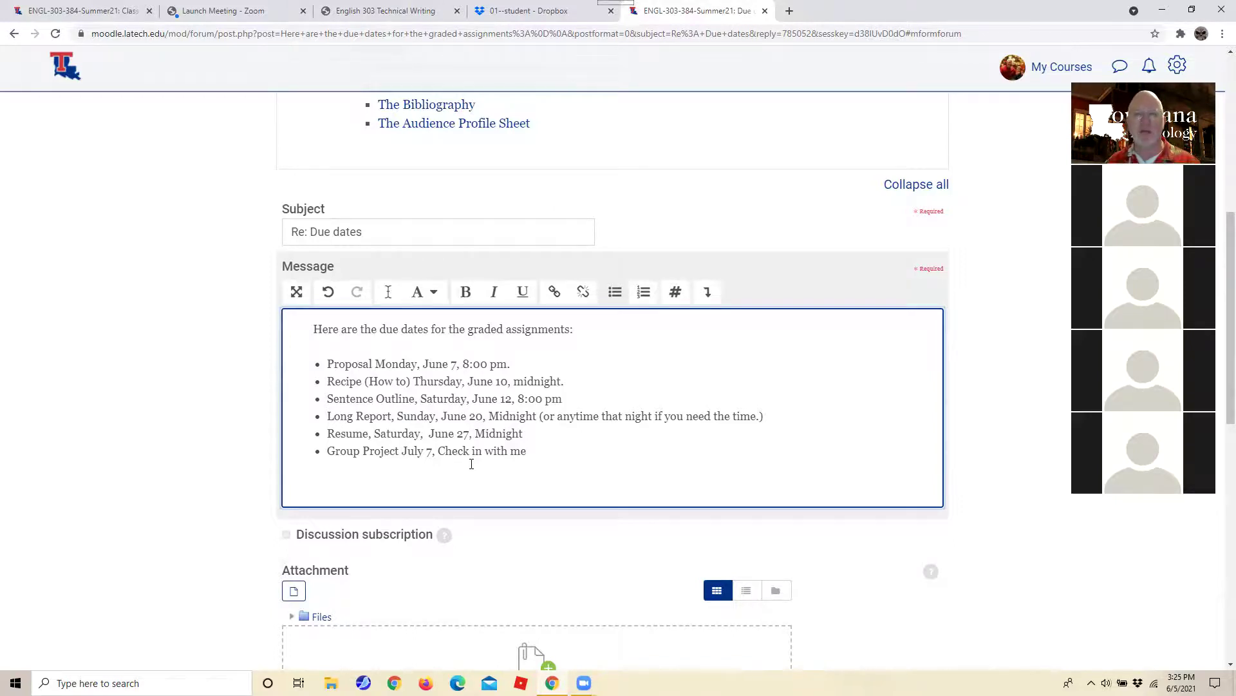
Submit the 'Re: Due dates' reply with the six due dates, then scroll up to review it.
{"action": "scroll", "coordinate": [164, 372], "scroll_direction": "down", "scroll_amount": 4}
{"action": "scroll", "coordinate": [165, 372], "scroll_direction": "up", "scroll_amount": 1}
{"action": "scroll", "coordinate": [164, 372], "scroll_direction": "down", "scroll_amount": 7}
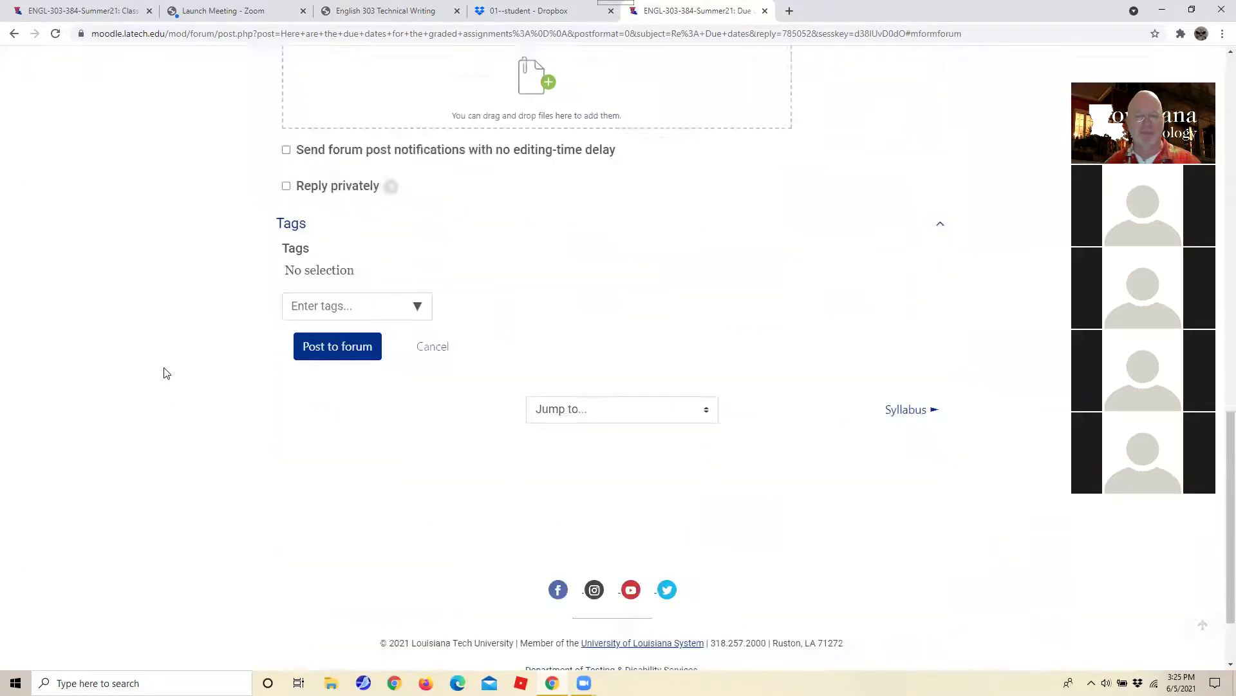
{"action": "left_click", "coordinate": [327, 243]}
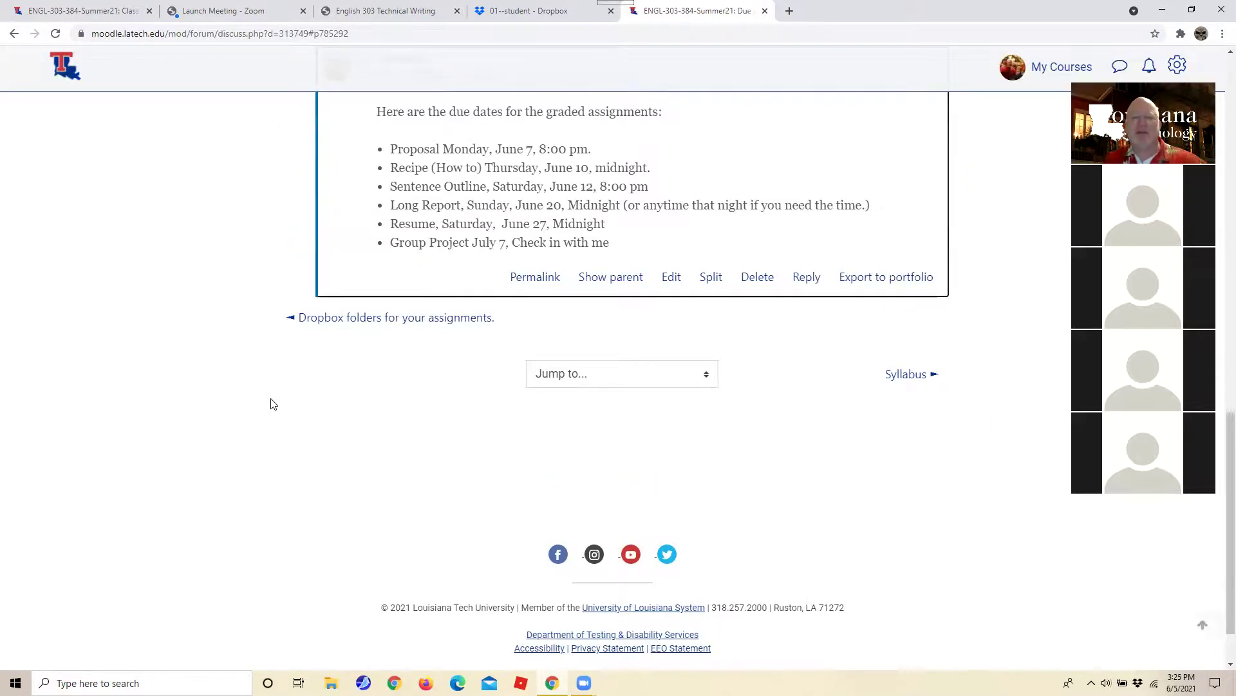
{"action": "scroll", "coordinate": [270, 403], "scroll_direction": "up", "scroll_amount": 3}
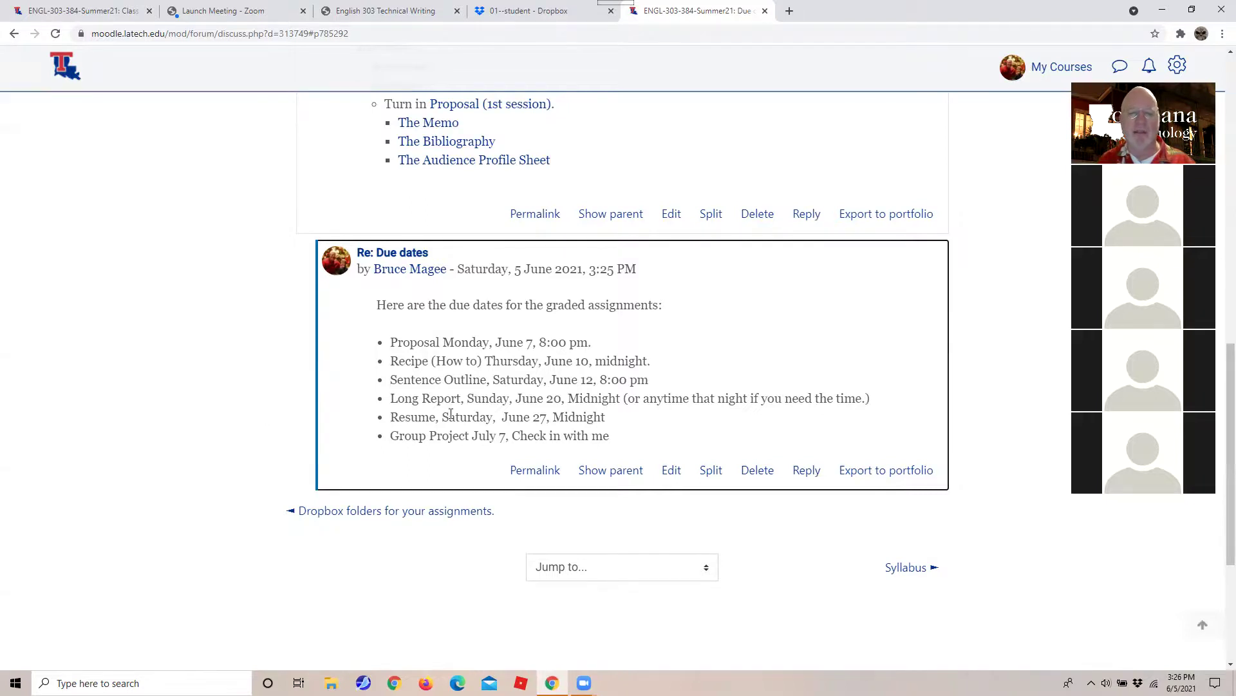
Highlight the Long Report due date and other lines of the posted reply to check them.
{"action": "left_click_drag", "start_coordinate": [429, 396], "coordinate": [599, 400]}
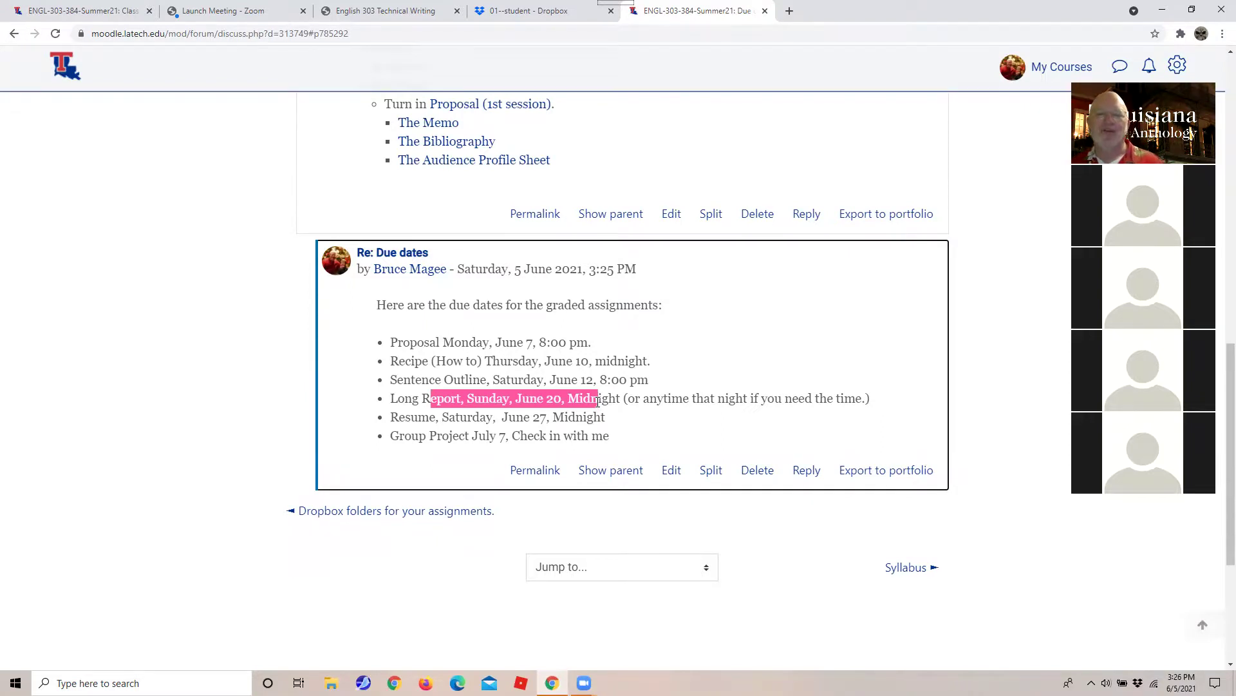
{"action": "scroll", "coordinate": [75, 571], "scroll_direction": "up", "scroll_amount": 2}
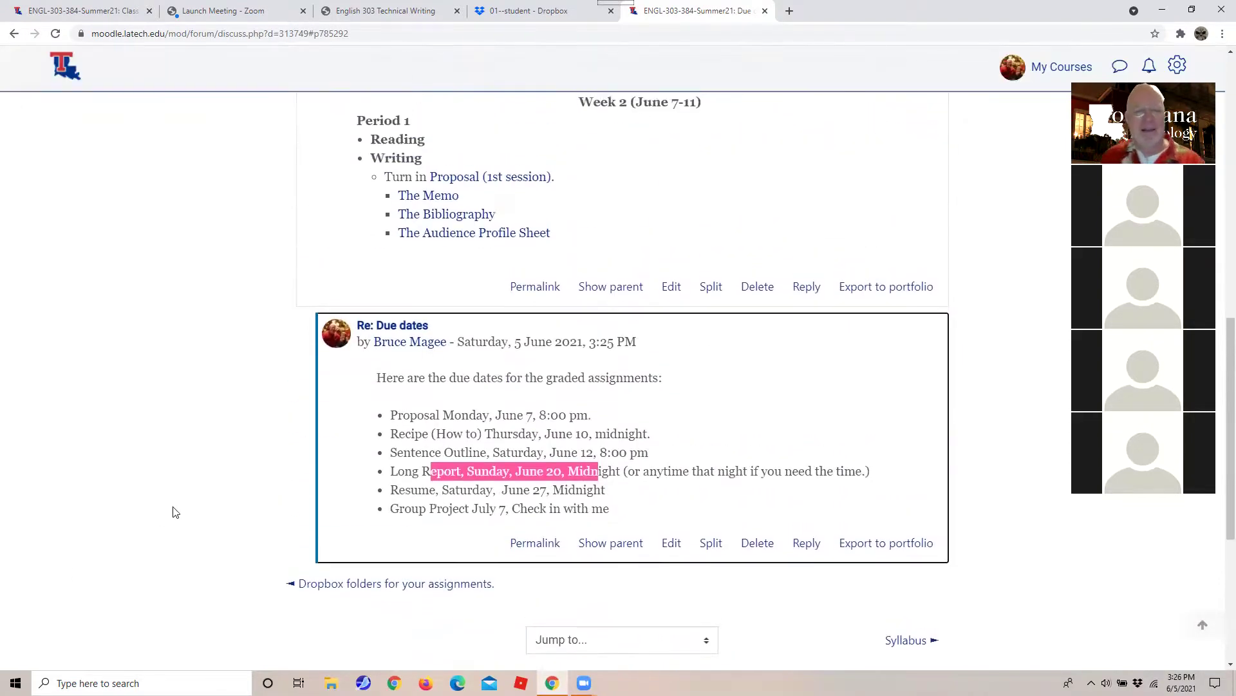
{"action": "scroll", "coordinate": [188, 503], "scroll_direction": "up", "scroll_amount": 9}
{"action": "scroll", "coordinate": [188, 502], "scroll_direction": "down", "scroll_amount": 10}
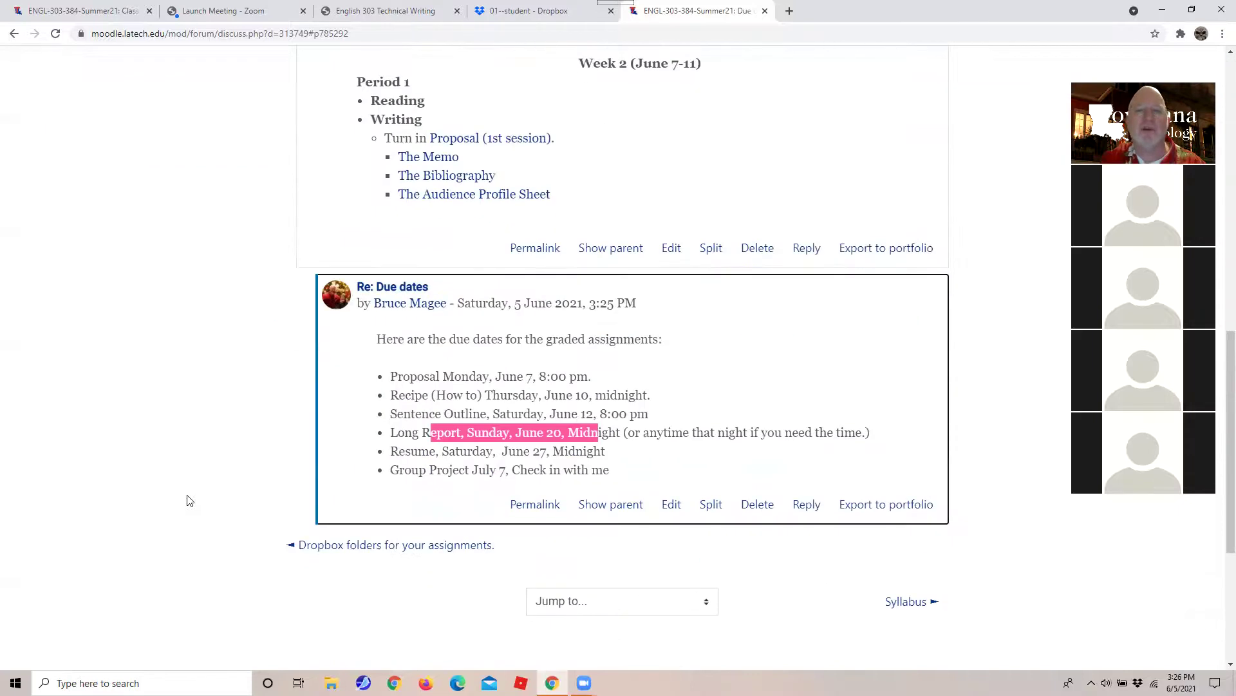
{"action": "scroll", "coordinate": [189, 501], "scroll_direction": "up", "scroll_amount": 10}
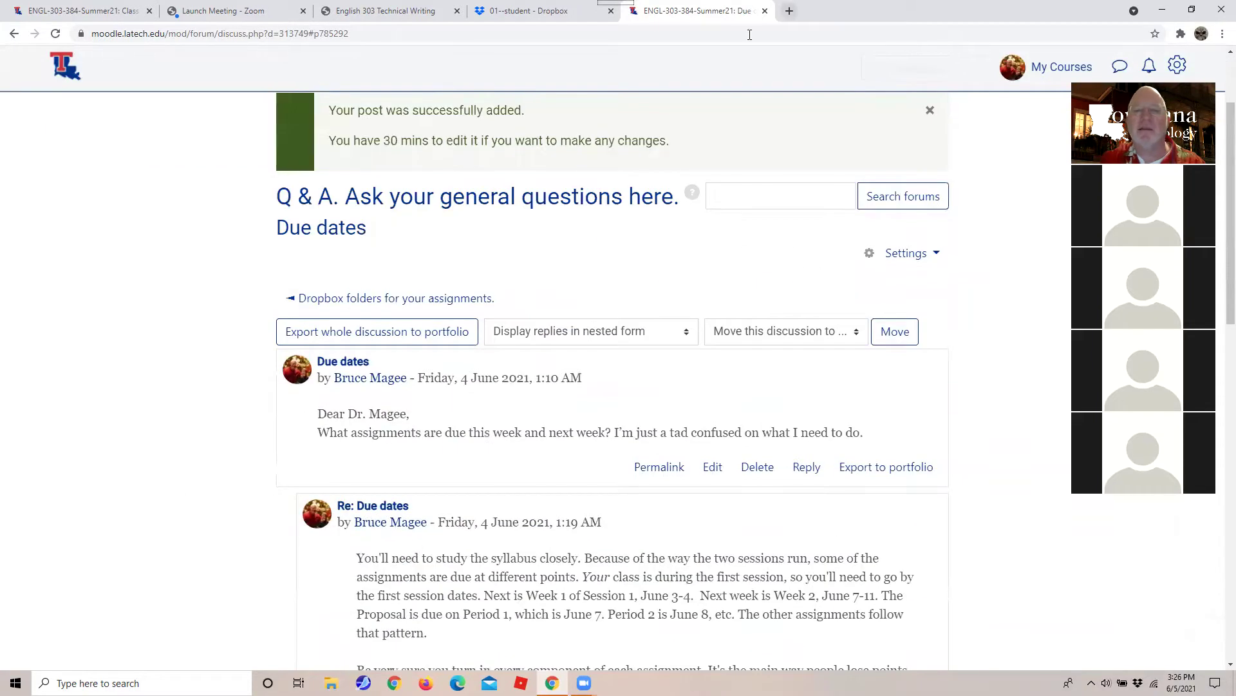
{"action": "scroll", "coordinate": [424, 427], "scroll_direction": "down", "scroll_amount": 1}
{"action": "scroll", "coordinate": [424, 427], "scroll_direction": "down", "scroll_amount": 9}
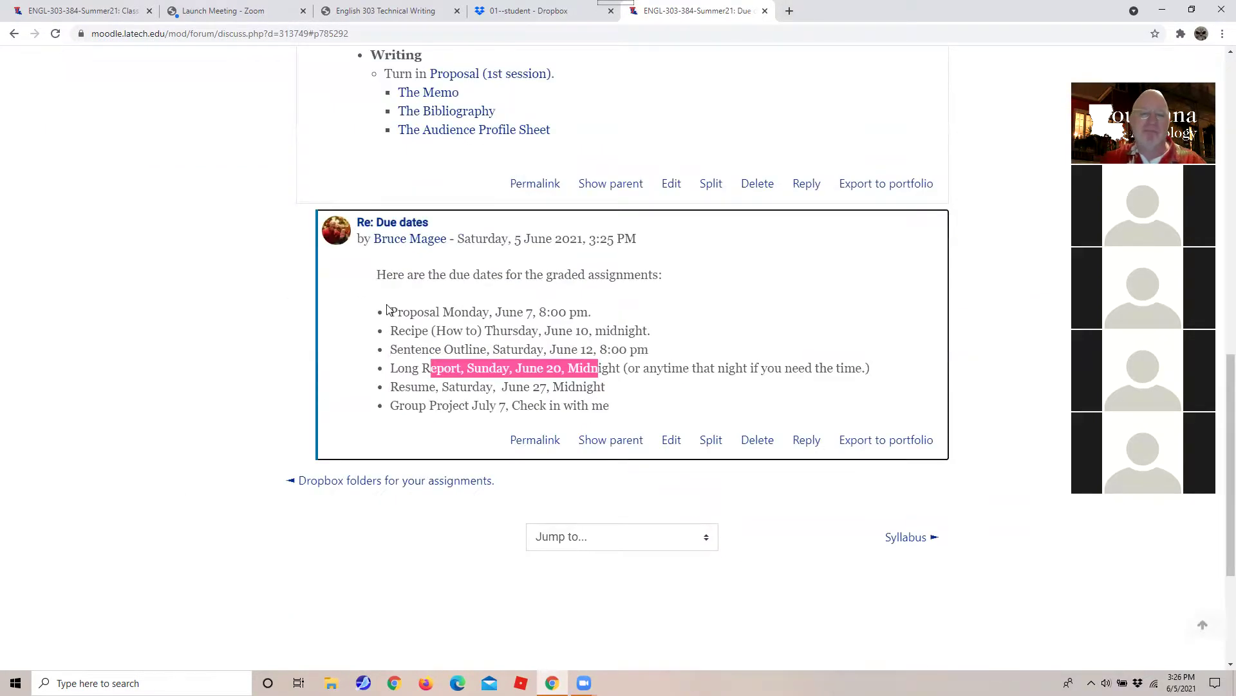
{"action": "left_click_drag", "start_coordinate": [386, 311], "coordinate": [621, 432]}
{"action": "scroll", "coordinate": [899, 168], "scroll_direction": "up", "scroll_amount": 10}
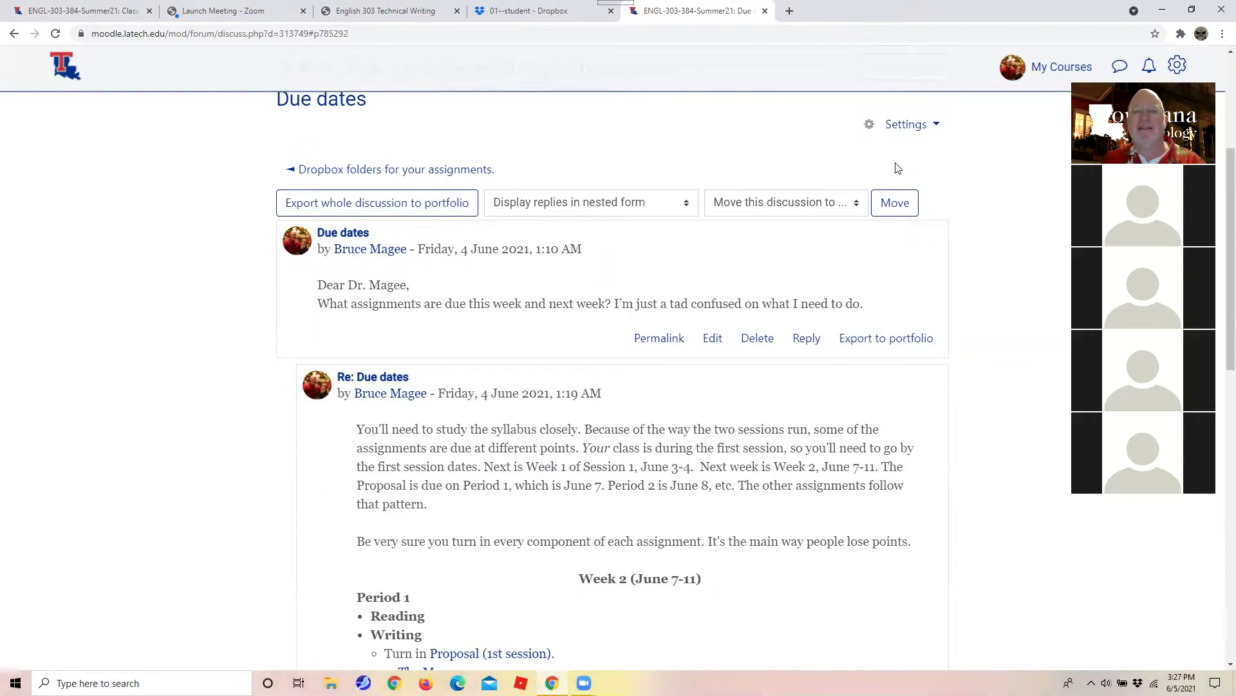
Return to the English 303 syllabus page and scroll to its Grading Criteria percentages table.
{"action": "left_click", "coordinate": [534, 11]}
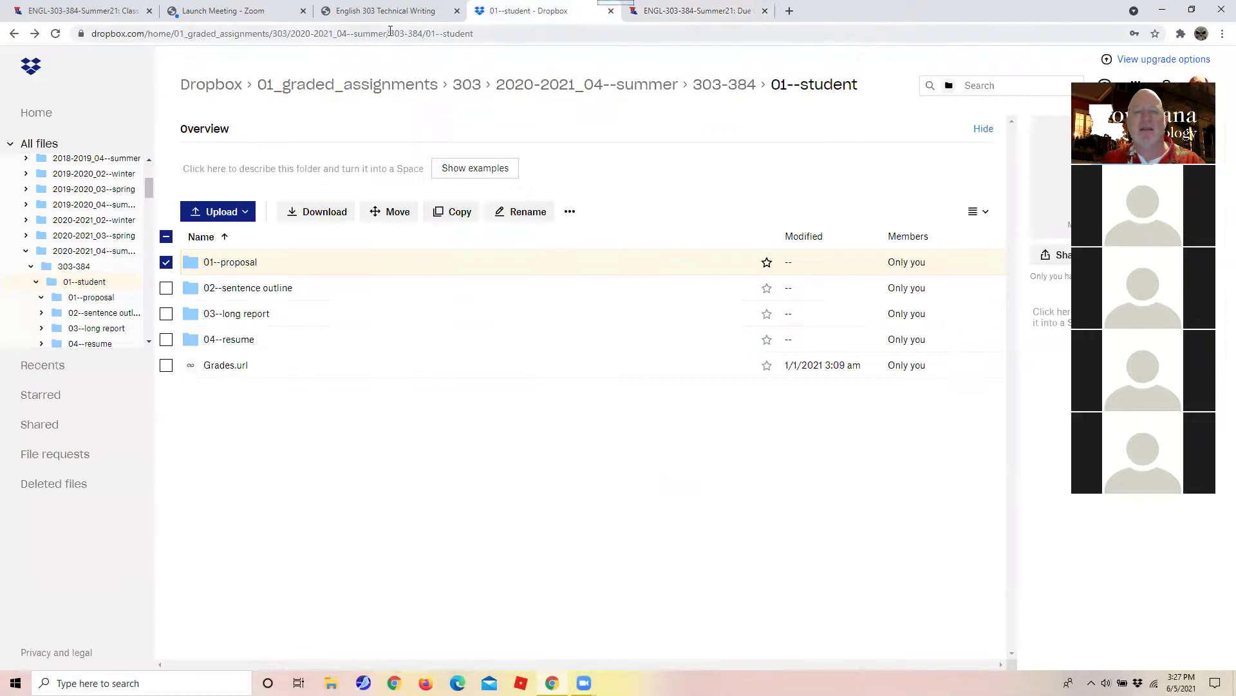
{"action": "left_click", "coordinate": [381, 13]}
{"action": "scroll", "coordinate": [272, 281], "scroll_direction": "up", "scroll_amount": 10}
{"action": "scroll", "coordinate": [272, 287], "scroll_direction": "up", "scroll_amount": 15}
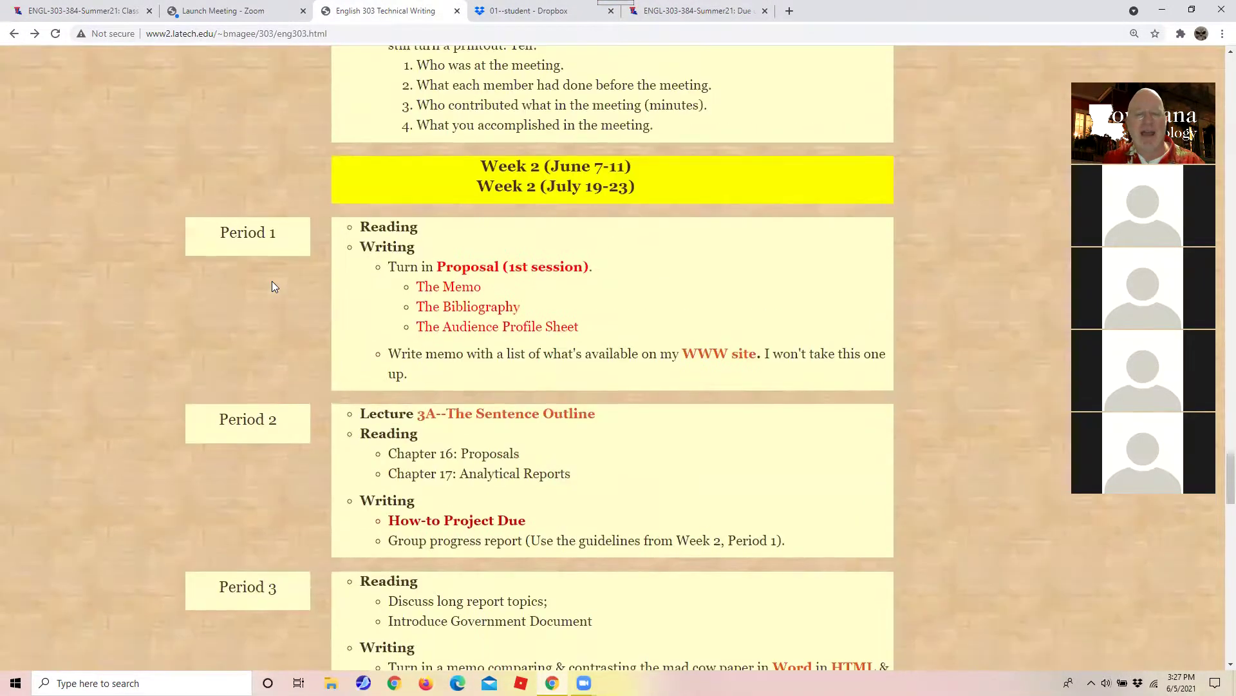
{"action": "scroll", "coordinate": [272, 282], "scroll_direction": "down", "scroll_amount": 12}
{"action": "scroll", "coordinate": [272, 281], "scroll_direction": "down", "scroll_amount": 20}
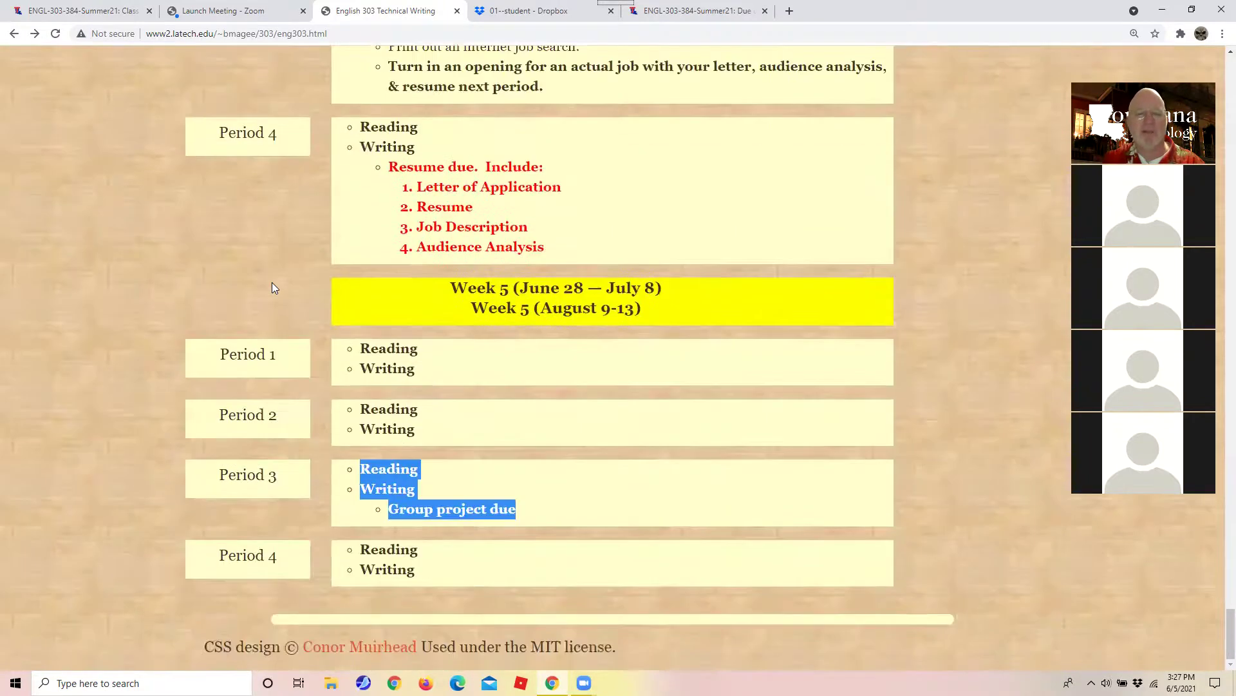
{"action": "scroll", "coordinate": [273, 287], "scroll_direction": "up", "scroll_amount": 2}
{"action": "scroll", "coordinate": [273, 294], "scroll_direction": "down", "scroll_amount": 1}
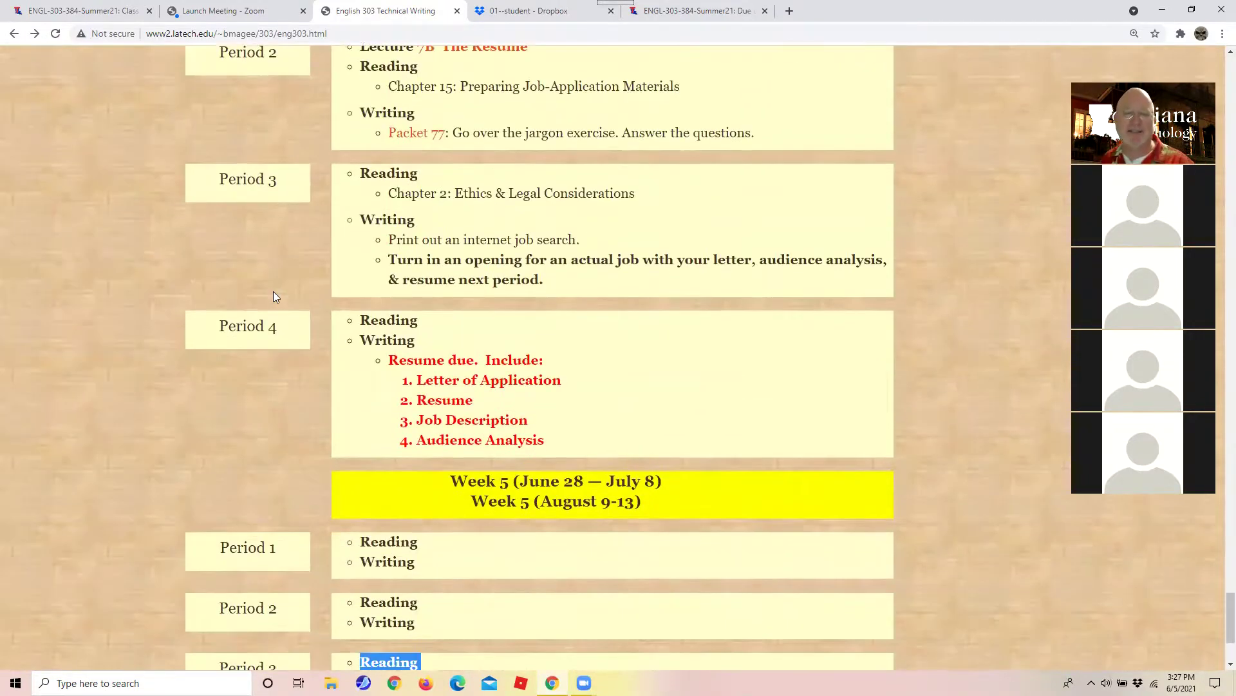
{"action": "scroll", "coordinate": [313, 325], "scroll_direction": "down", "scroll_amount": 1}
{"action": "scroll", "coordinate": [312, 320], "scroll_direction": "up", "scroll_amount": 20}
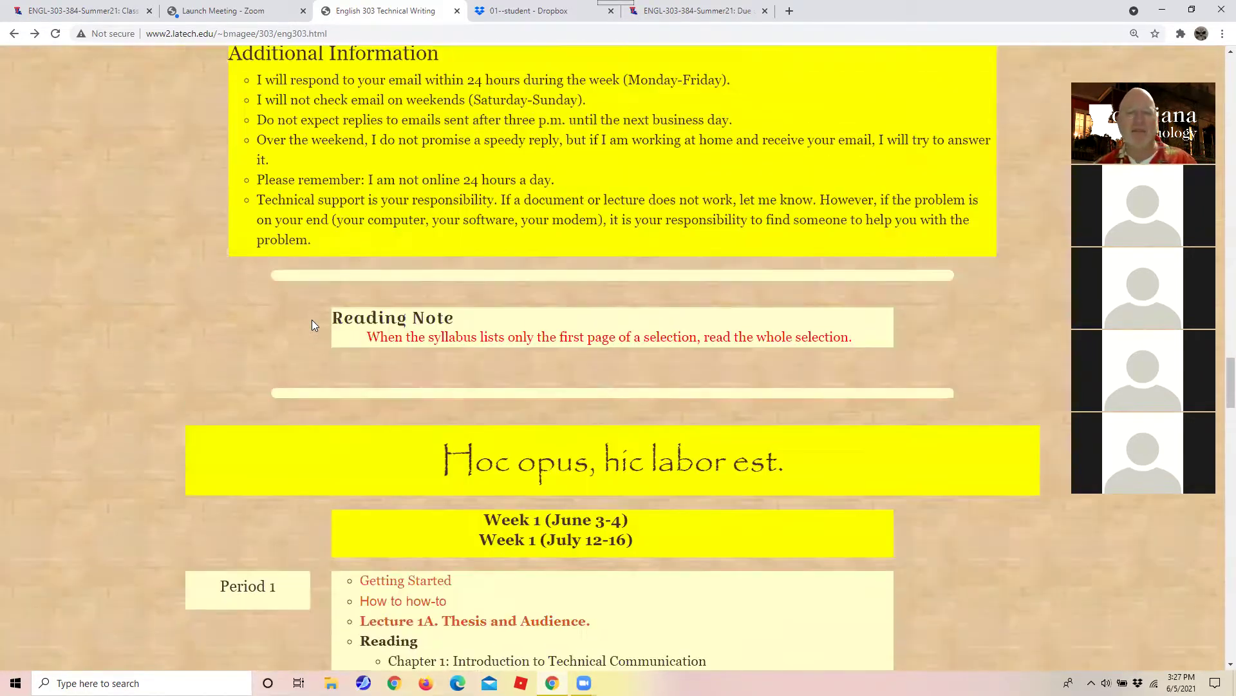
{"action": "scroll", "coordinate": [312, 324], "scroll_direction": "up", "scroll_amount": 20}
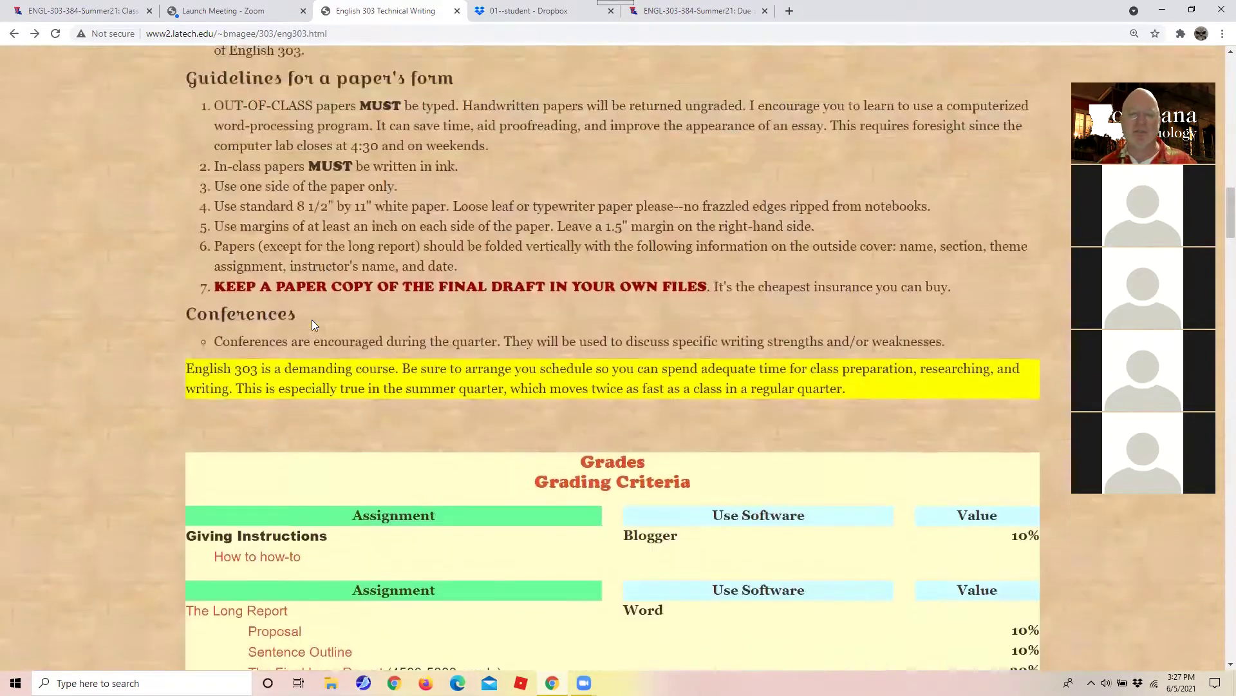
{"action": "scroll", "coordinate": [312, 319], "scroll_direction": "up", "scroll_amount": 7}
{"action": "scroll", "coordinate": [311, 319], "scroll_direction": "down", "scroll_amount": 9}
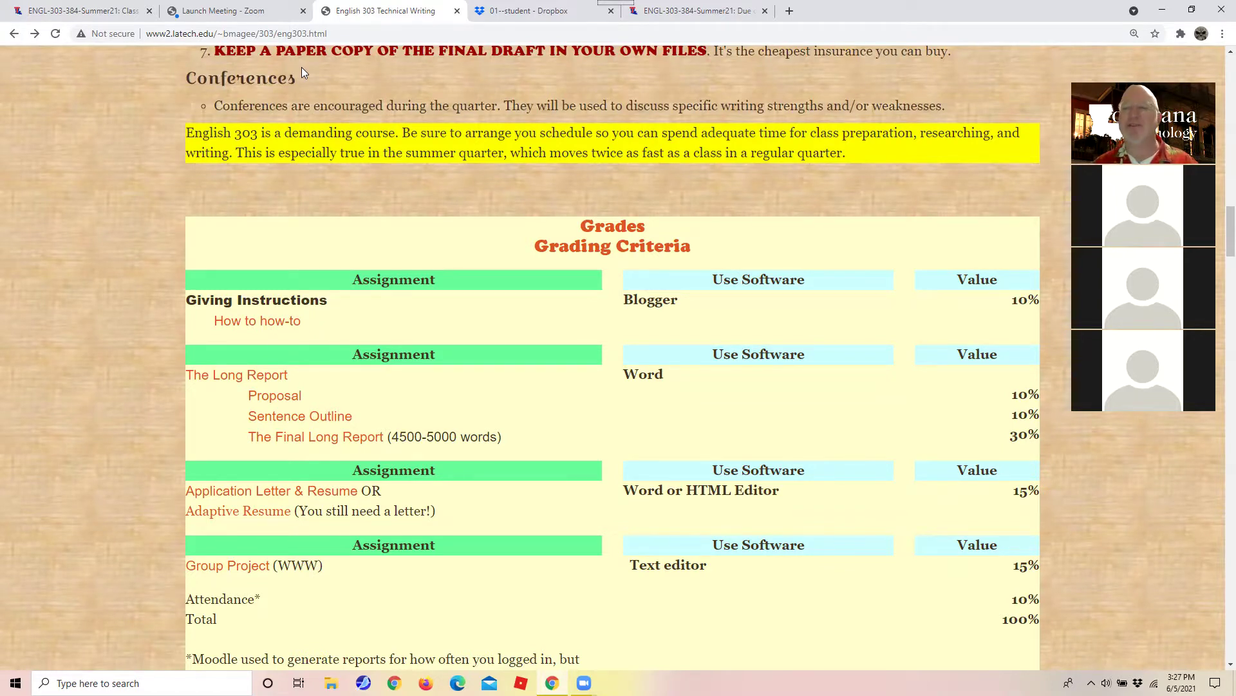
Un-maximize the browser, move it to the top-left, widen it, and show the syllabus heading.
{"action": "left_click", "coordinate": [1192, 9]}
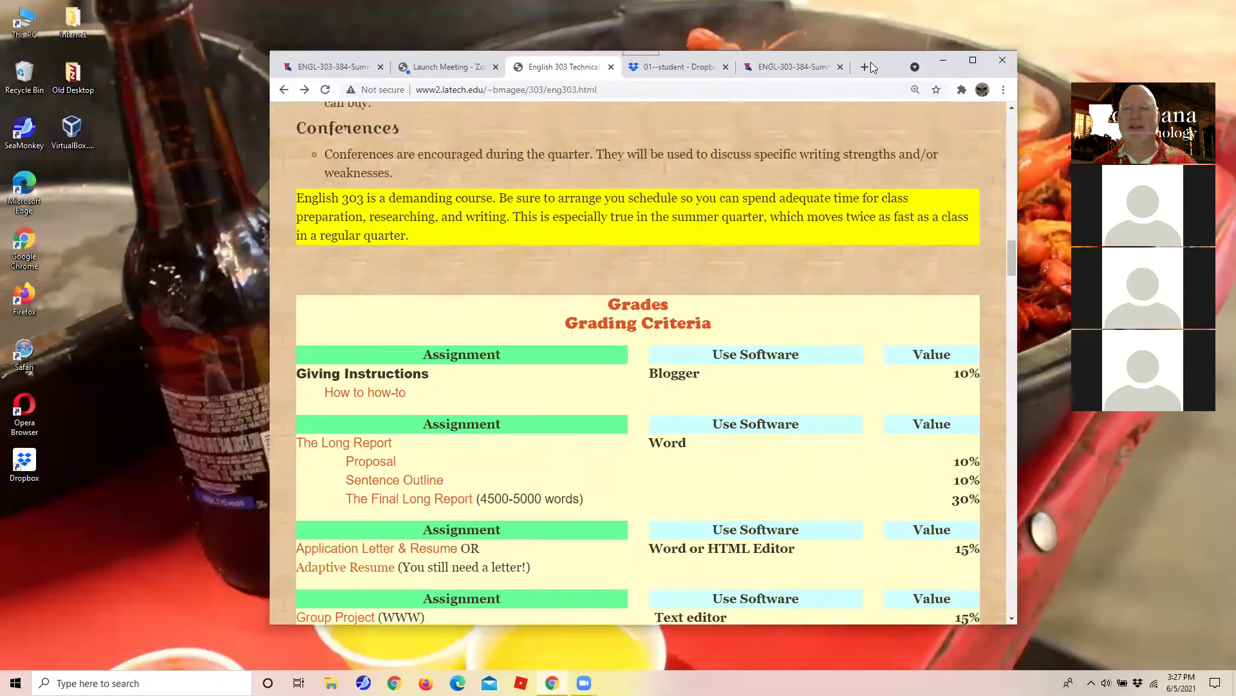
{"action": "left_click_drag", "start_coordinate": [871, 62], "coordinate": [611, 21]}
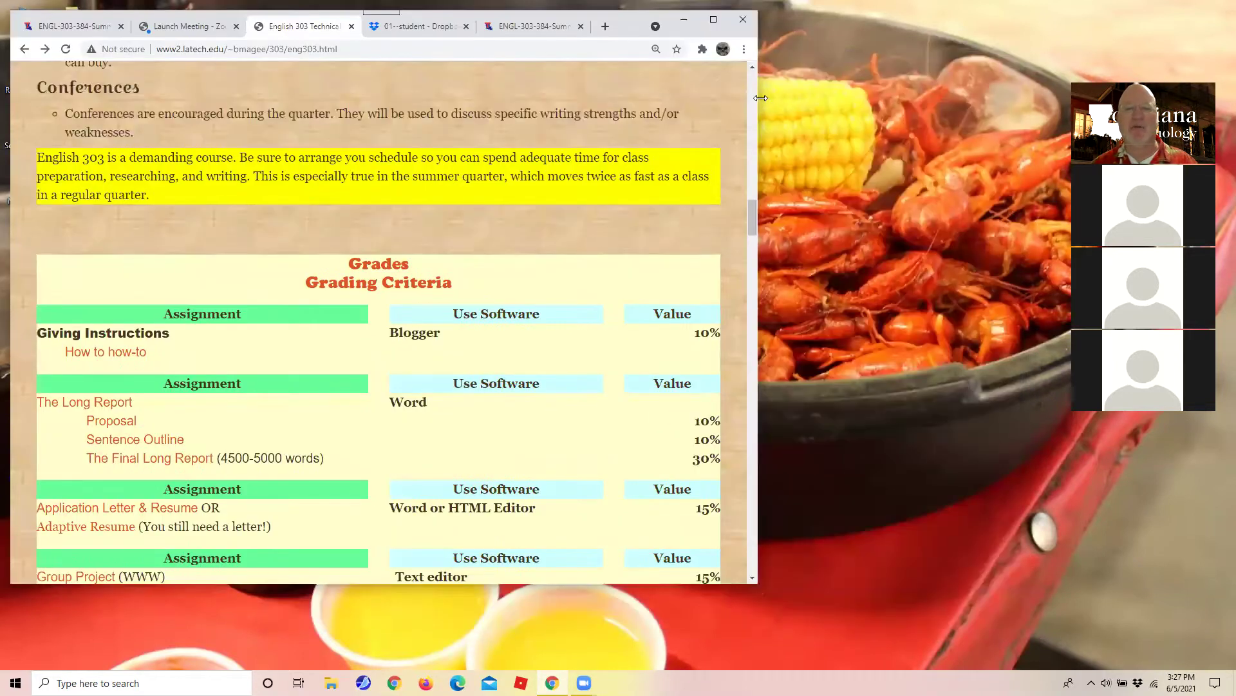
{"action": "left_click_drag", "start_coordinate": [761, 98], "coordinate": [1082, 98]}
{"action": "scroll", "coordinate": [626, 237], "scroll_direction": "down", "scroll_amount": 10}
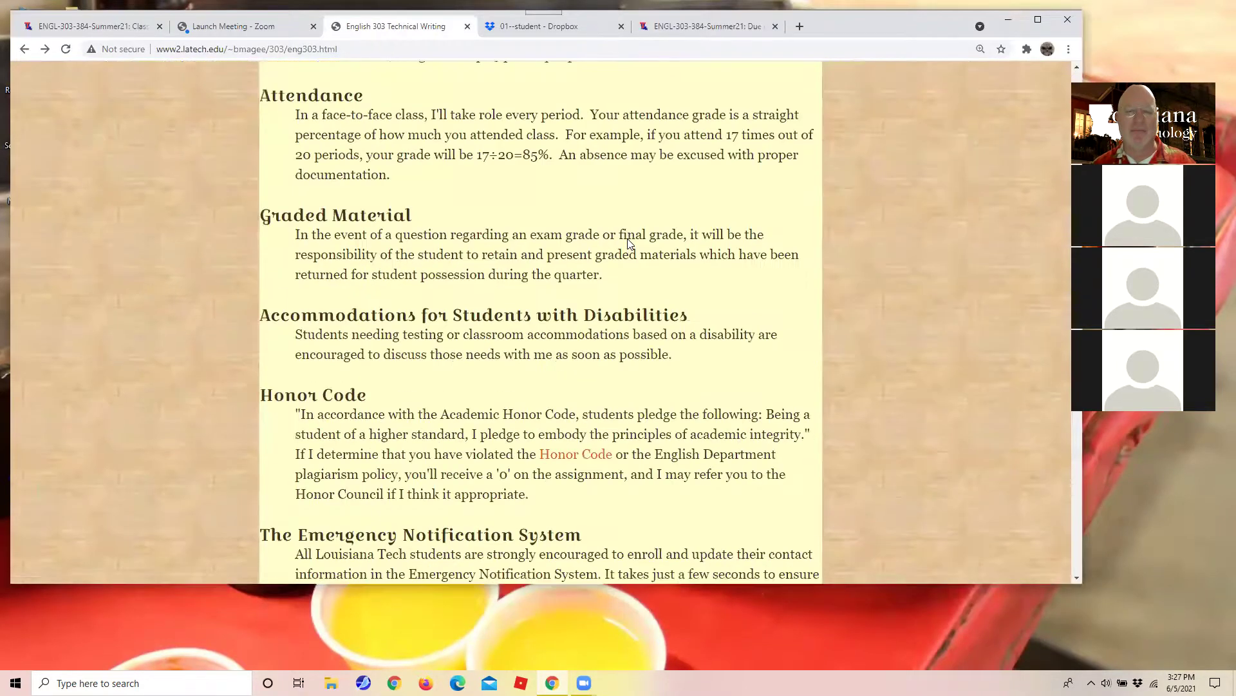
{"action": "scroll", "coordinate": [629, 243], "scroll_direction": "down", "scroll_amount": 20}
{"action": "scroll", "coordinate": [629, 243], "scroll_direction": "up", "scroll_amount": 10}
{"action": "scroll", "coordinate": [629, 243], "scroll_direction": "up", "scroll_amount": 20}
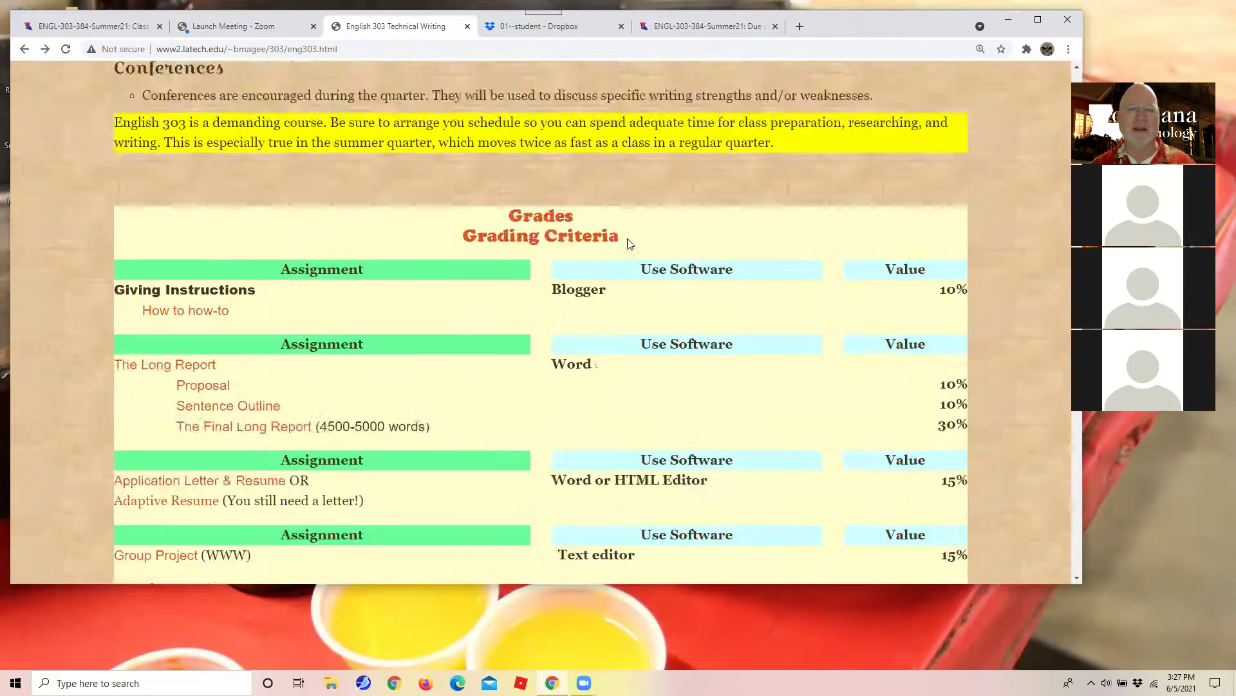
{"action": "scroll", "coordinate": [630, 243], "scroll_direction": "up", "scroll_amount": 20}
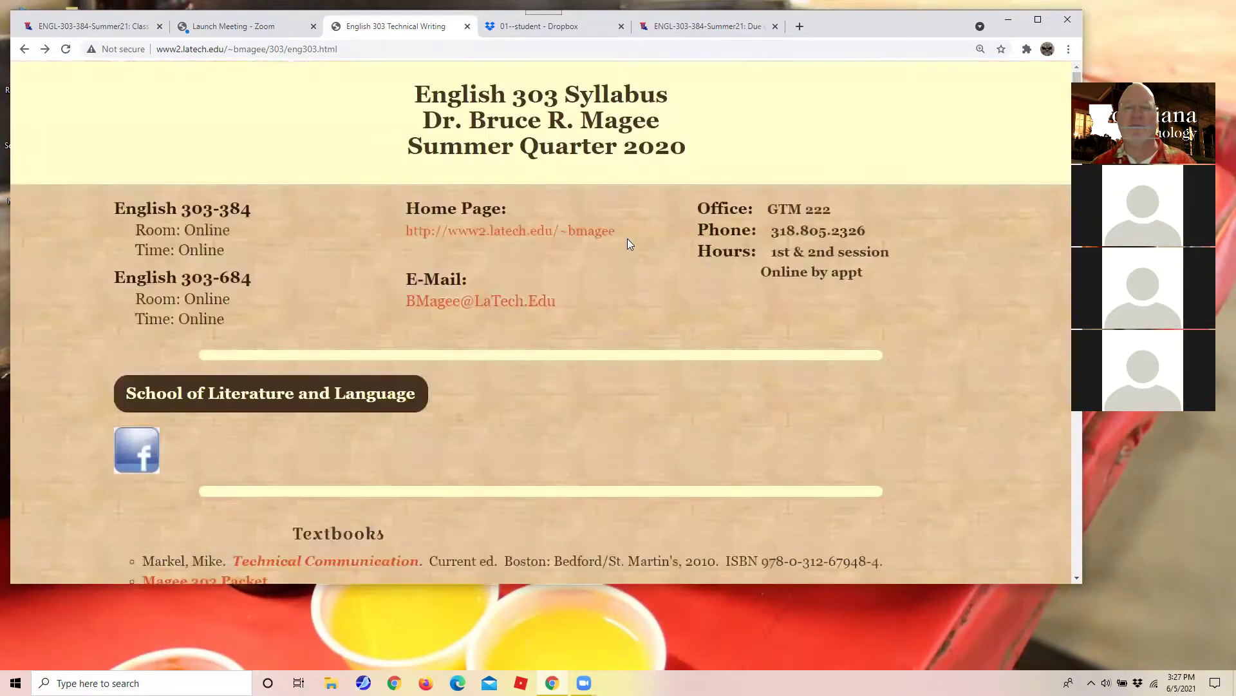